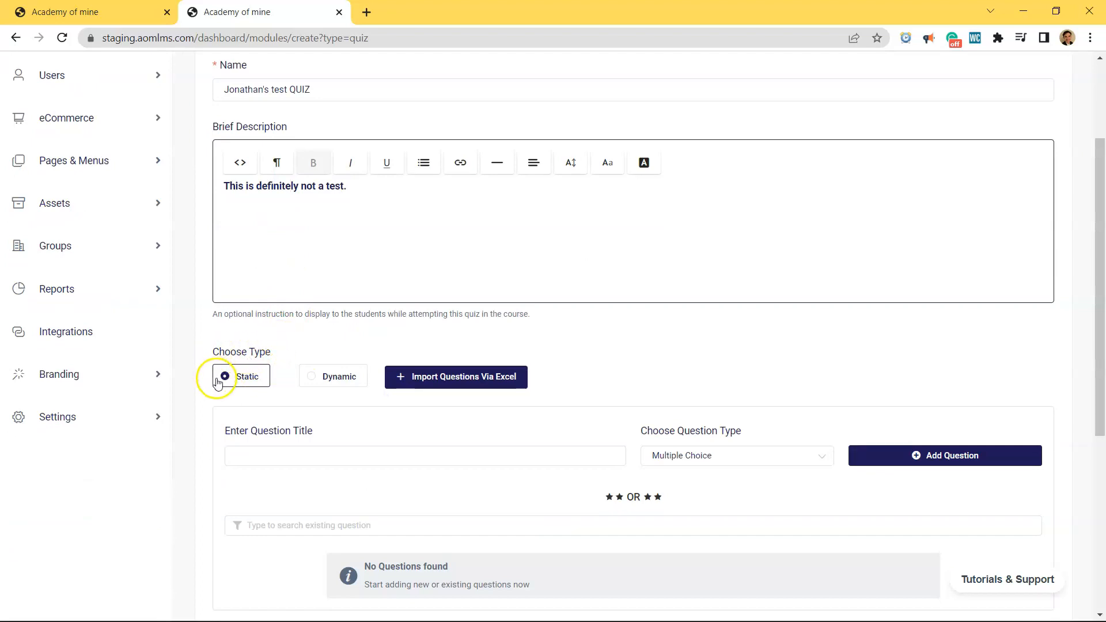
Begin the title of a new static quiz question with the word "What"
scroll(279, 419, "down", 1)
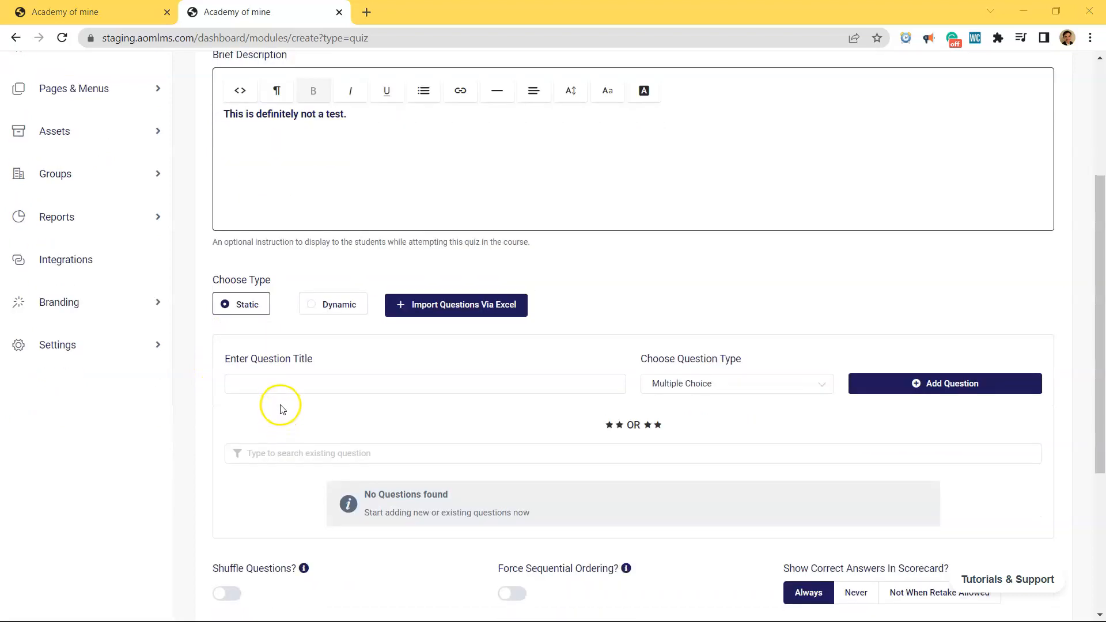
left_click(284, 390)
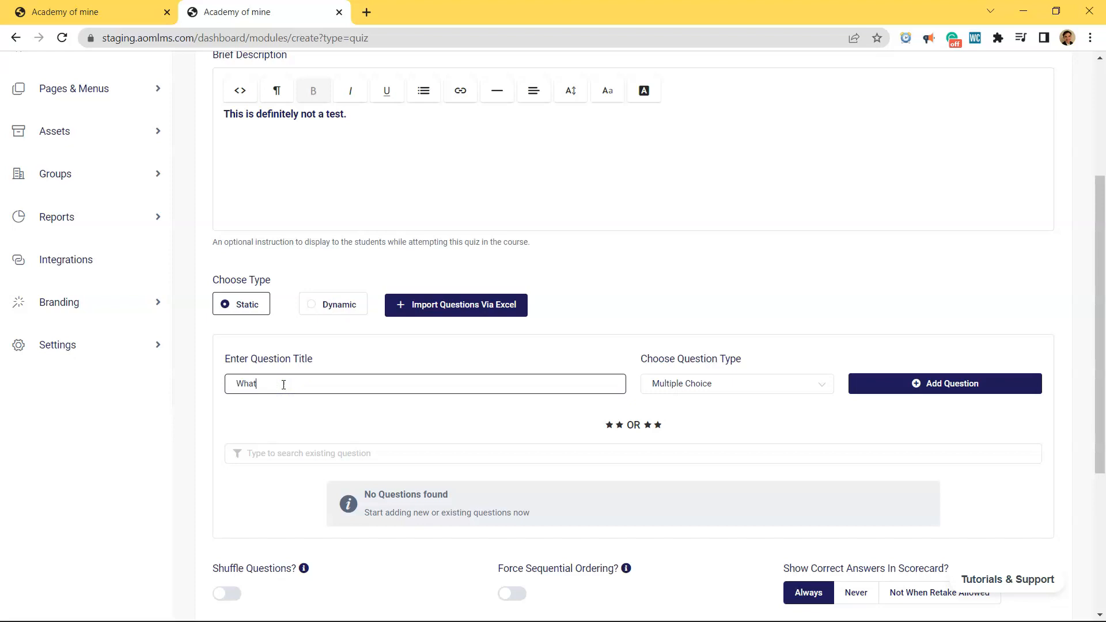
Examine the instructions for bulk importing questions from an Excel file, and close them
left_click(447, 306)
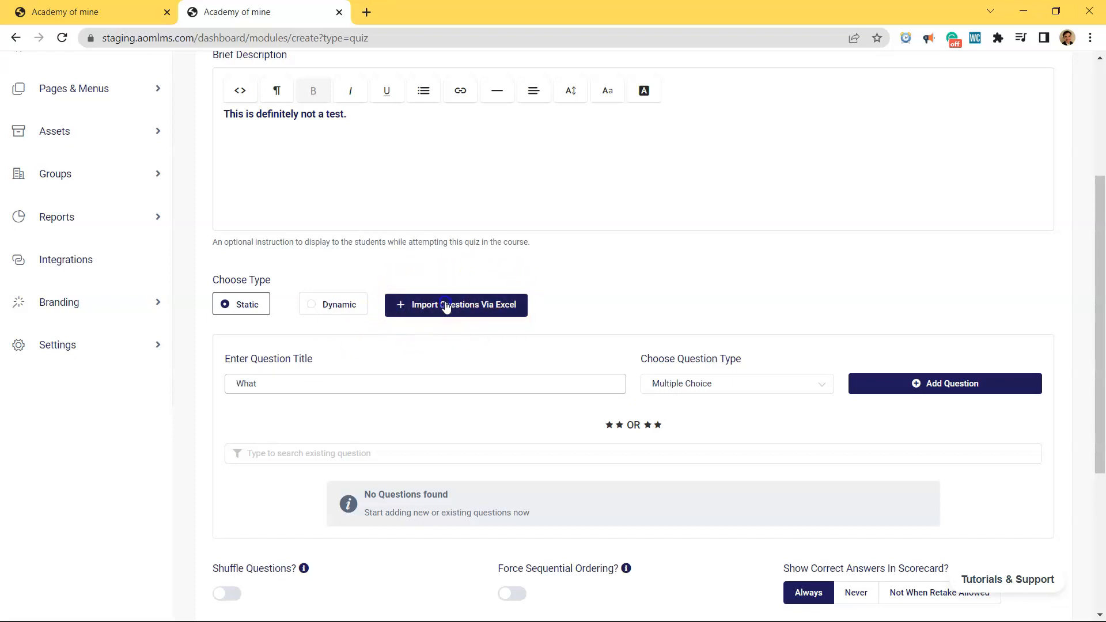
scroll(597, 289, "down", 1)
scroll(597, 289, "up", 1)
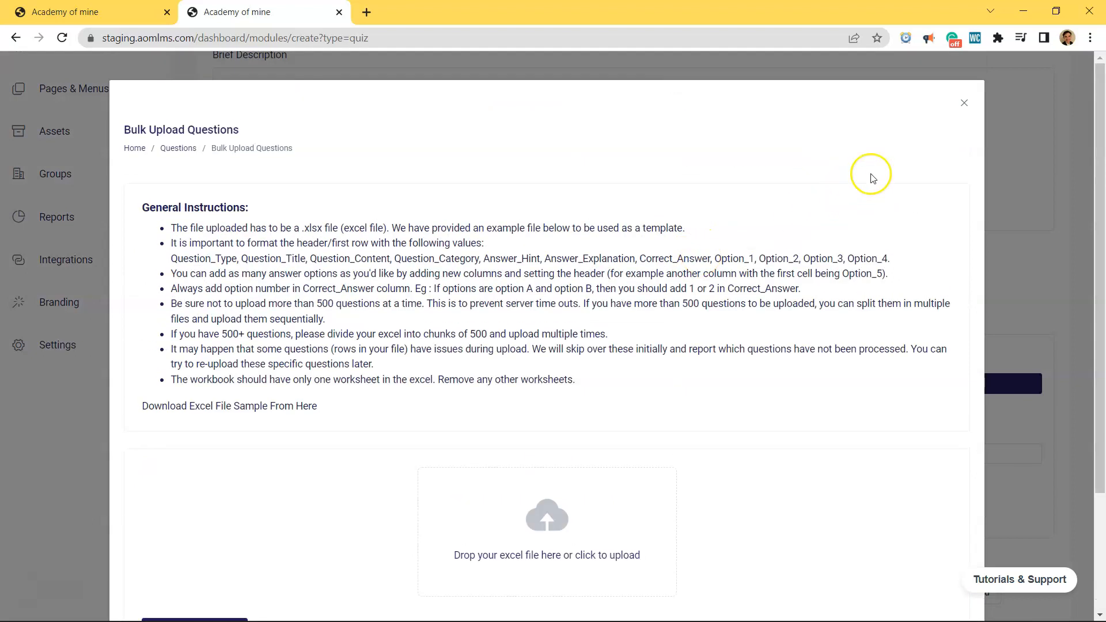
left_click(962, 107)
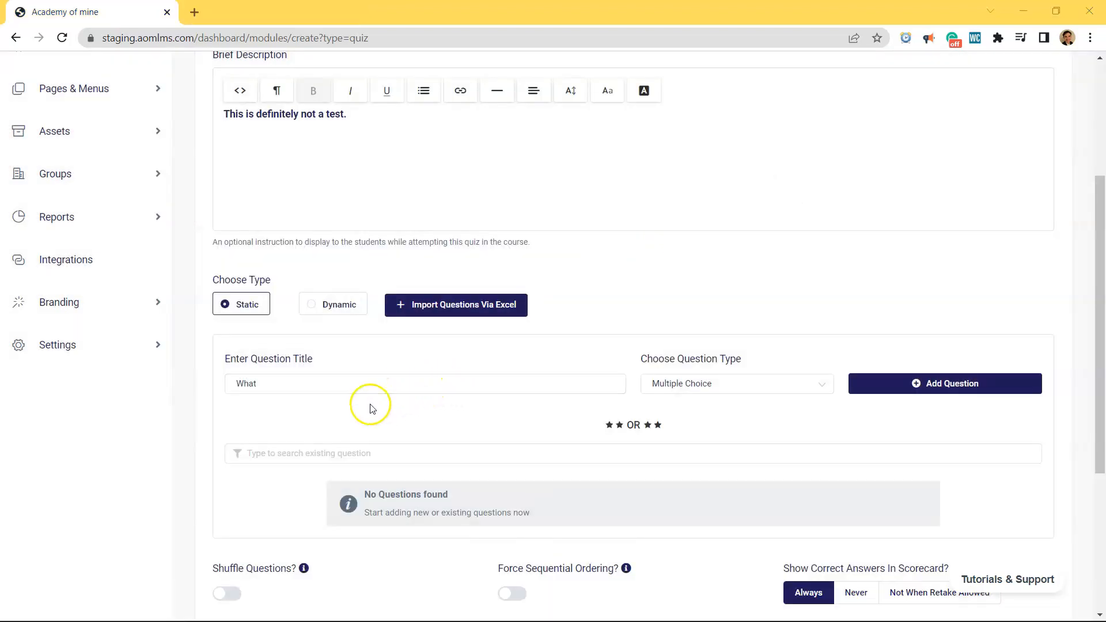
Complete the title as "What is the largest city in Pennsylvania", add it as a Multiple Choice question, and open that question for editing
left_click(360, 387)
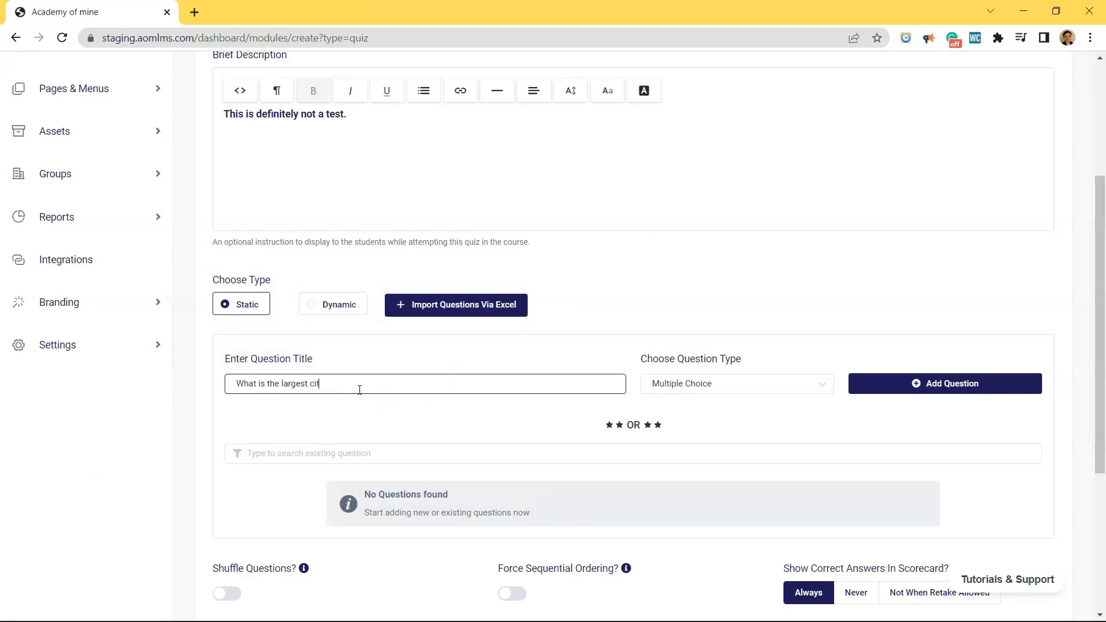
left_click(716, 383)
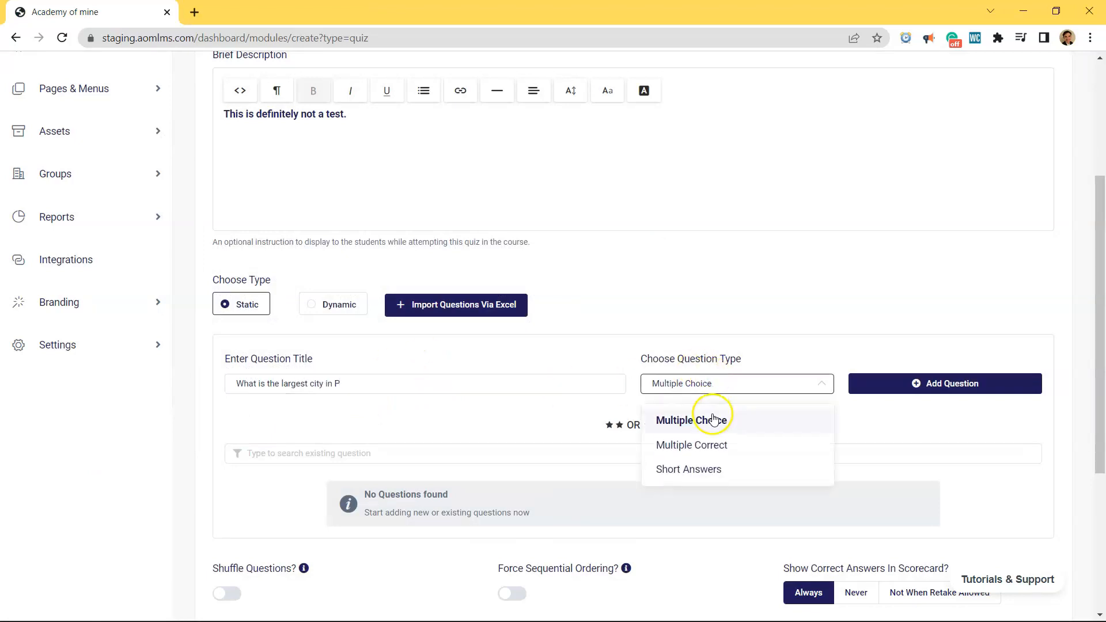
left_click(711, 383)
left_click(388, 382)
type("enns")
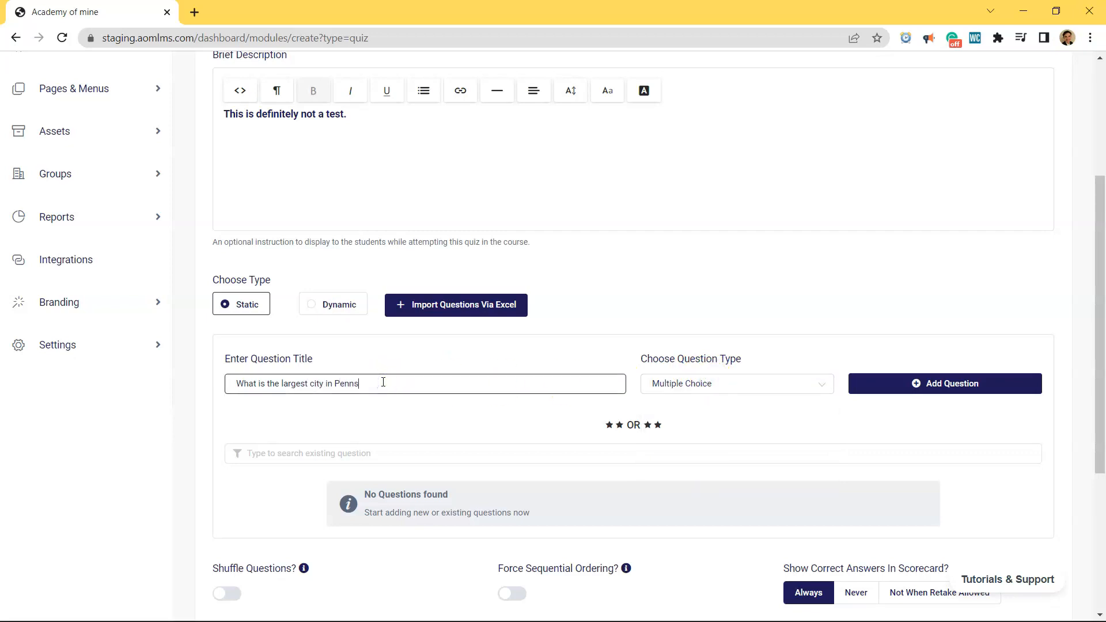
type("ylvania")
key("Return")
scroll(587, 422, "down", 1)
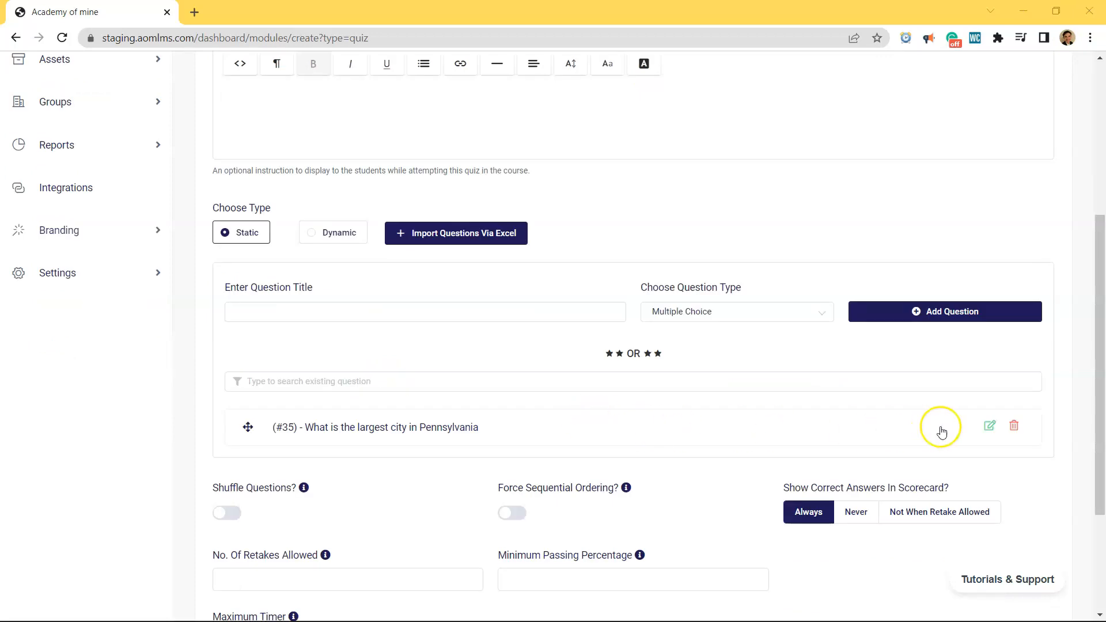
left_click(991, 425)
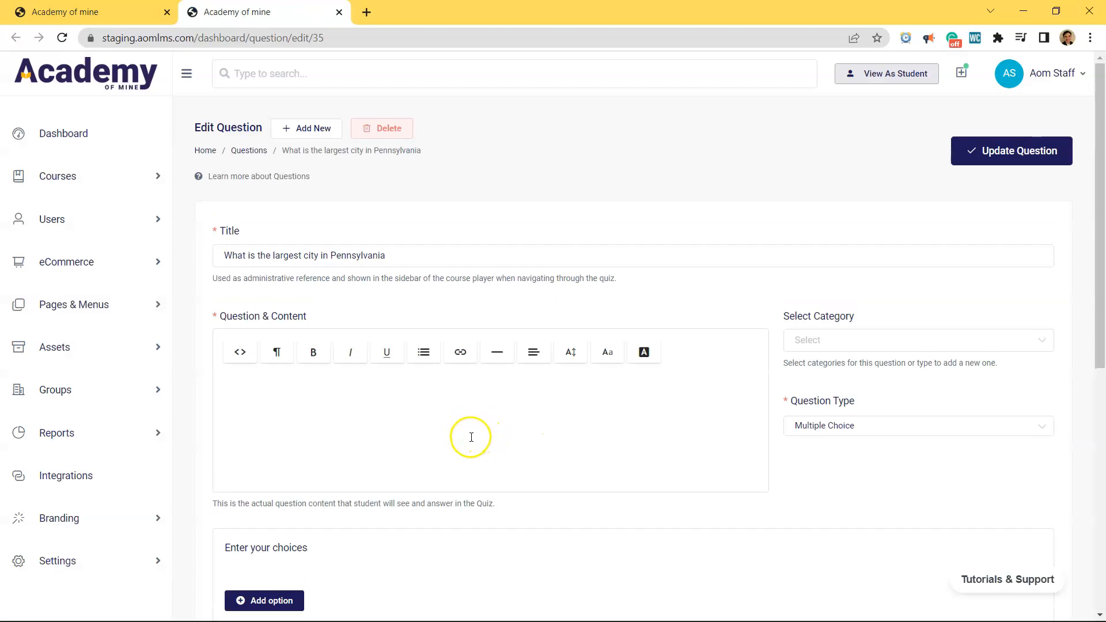
left_click(471, 437)
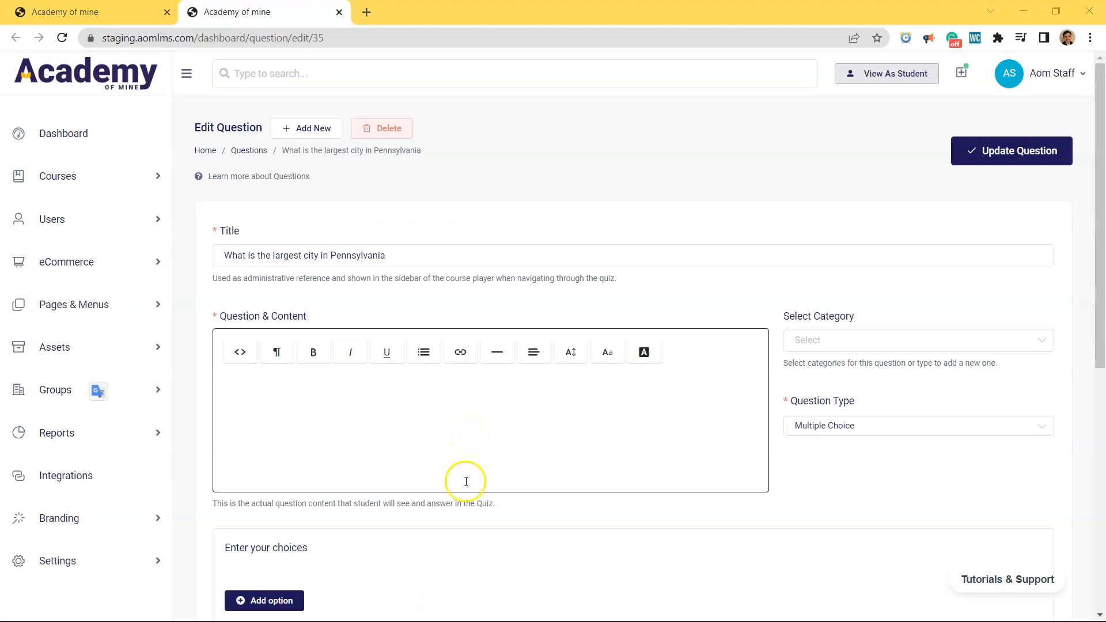
left_click_drag(412, 254, 208, 255)
key("ctrl+c")
left_click(265, 373)
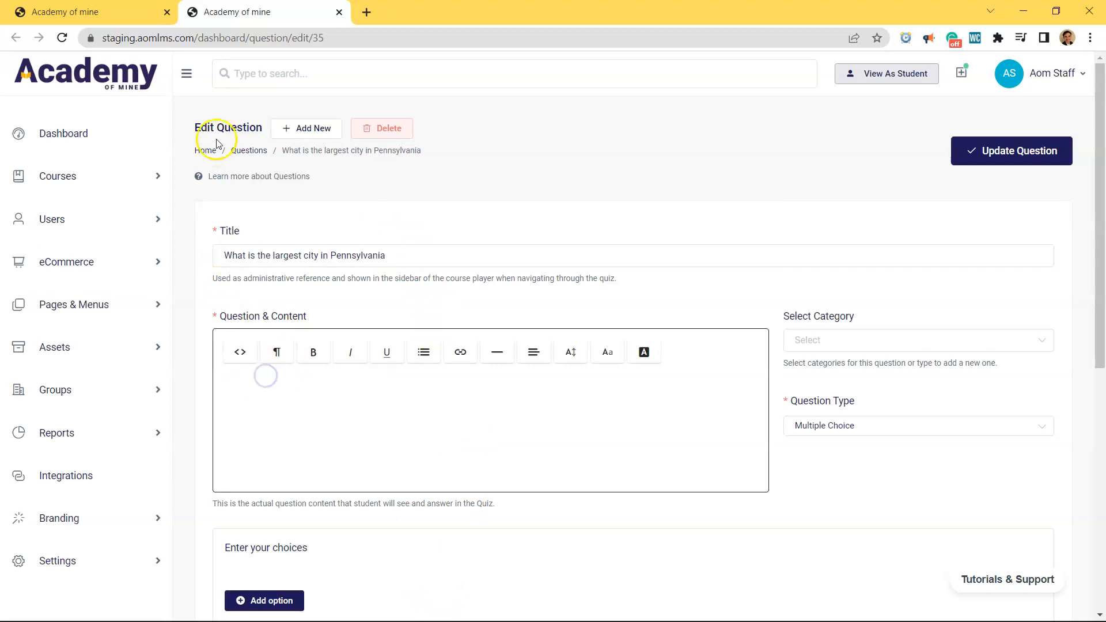
key("ctrl+v")
left_click(167, 12)
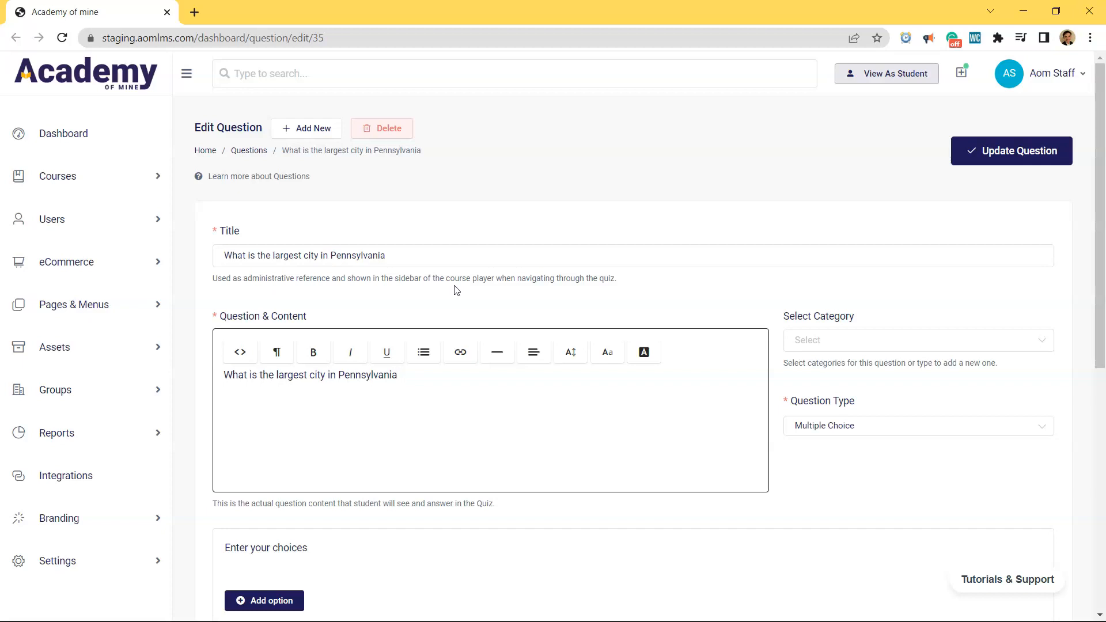
key("ctrl+a")
key("BackSpace")
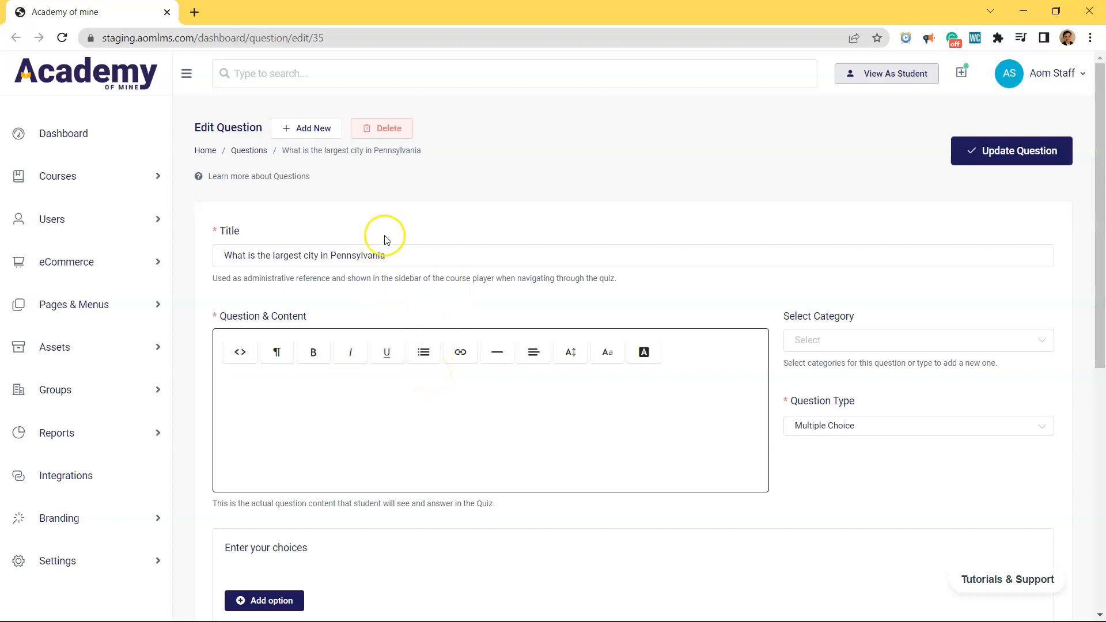
Copy the question's title into its content so that it reads "What is the largest city in Pennsylvania?"
left_click_drag(385, 256, 81, 252)
key("ctrl+c")
left_click(324, 388)
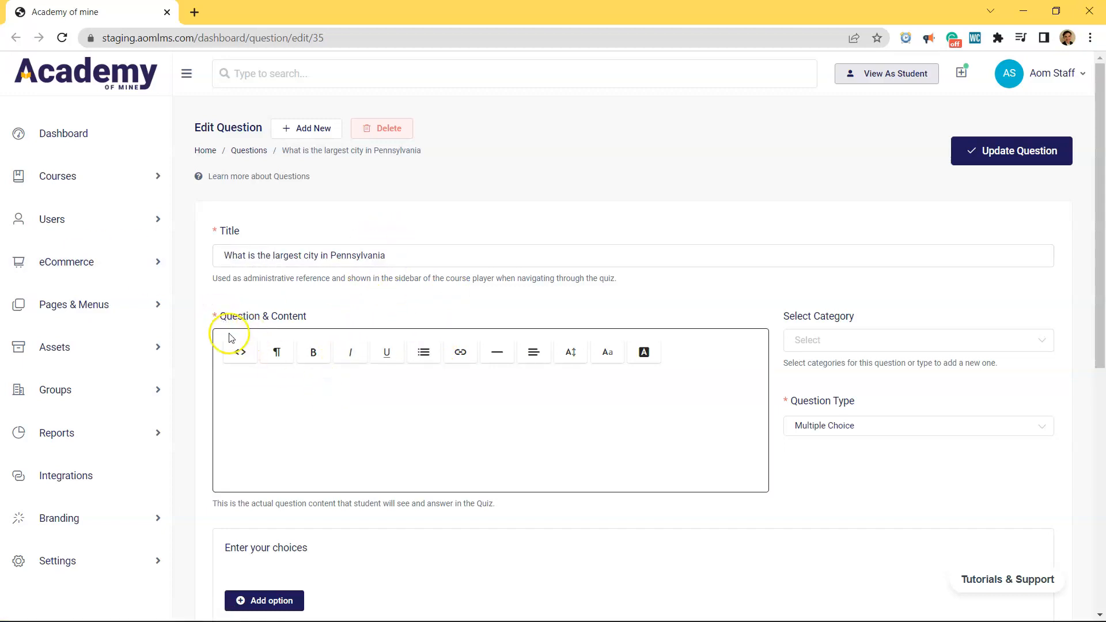
key("ctrl+v")
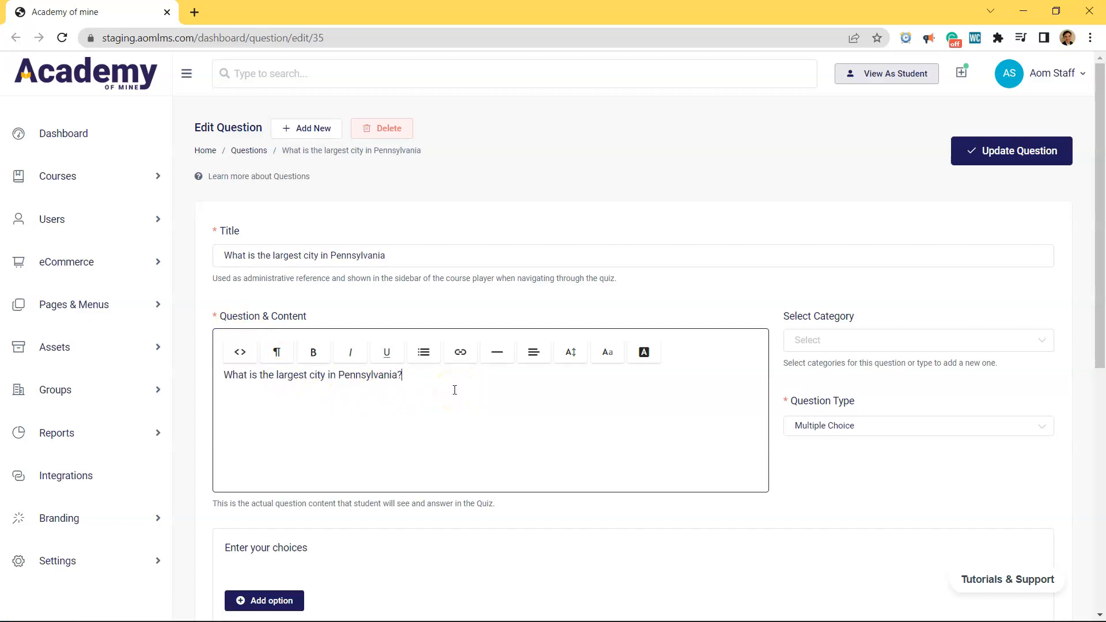
scroll(454, 390, "down", 1)
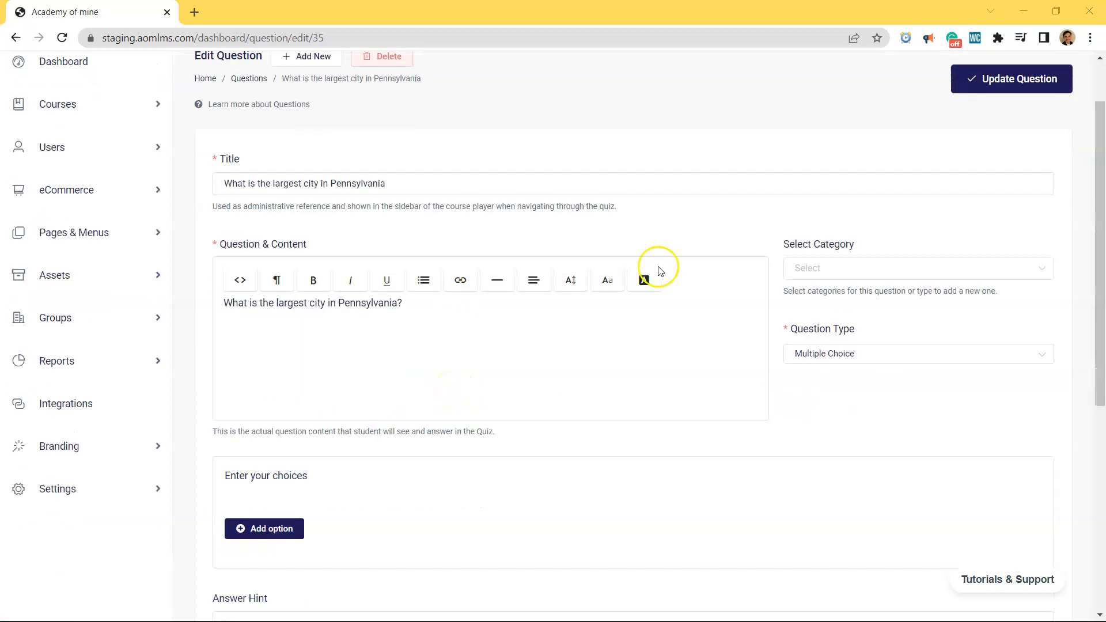
left_click(821, 267)
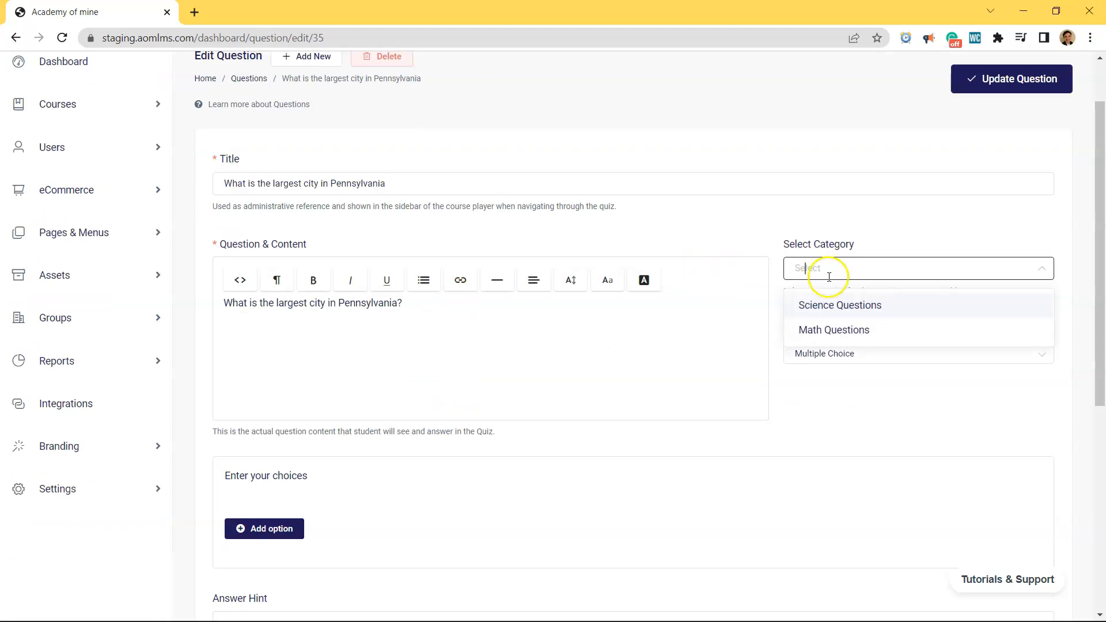
left_click(831, 312)
left_click(867, 328)
left_click(870, 270)
left_click(863, 270)
left_click(879, 249)
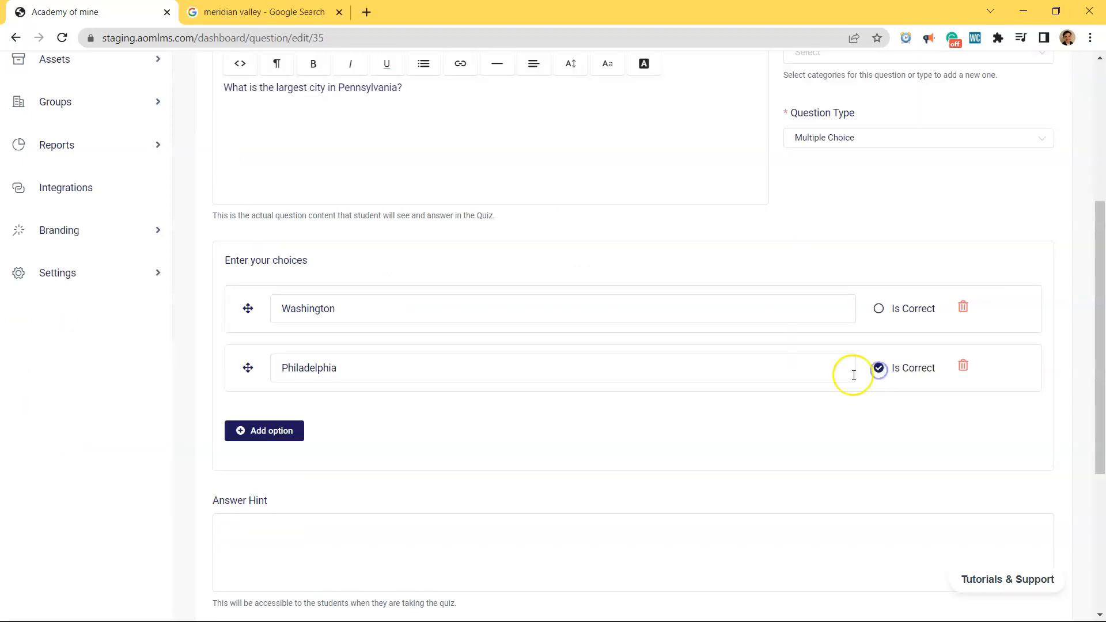
Add the answer choices "Pittsburg" and "Meridian", and keep Philadelphia marked as the correct answer
left_click(265, 431)
left_click(309, 426)
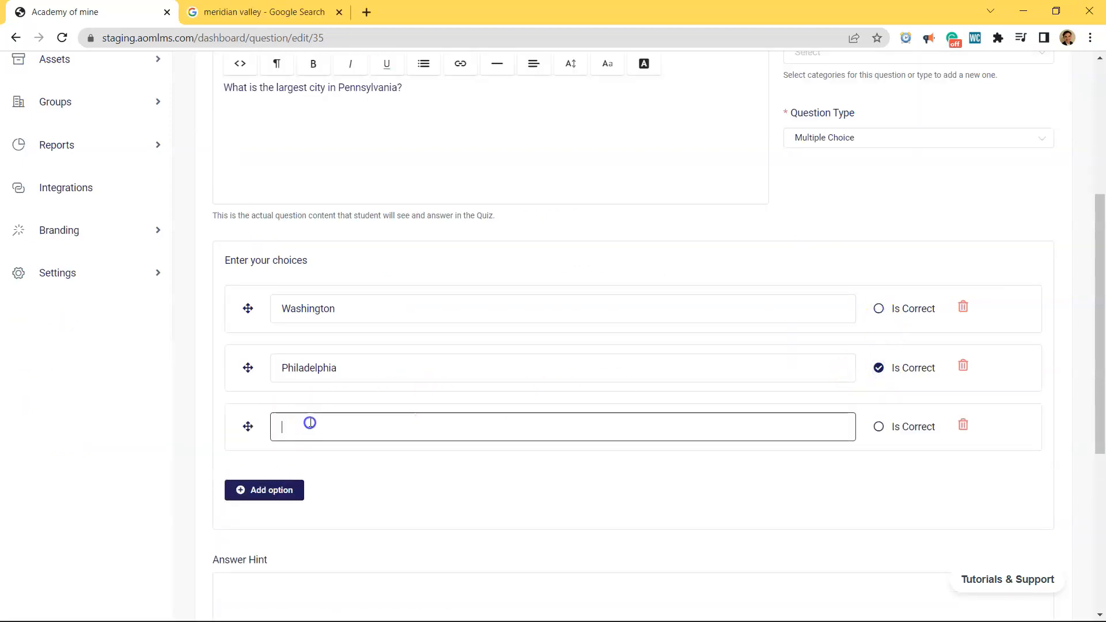
type("Pittsbu")
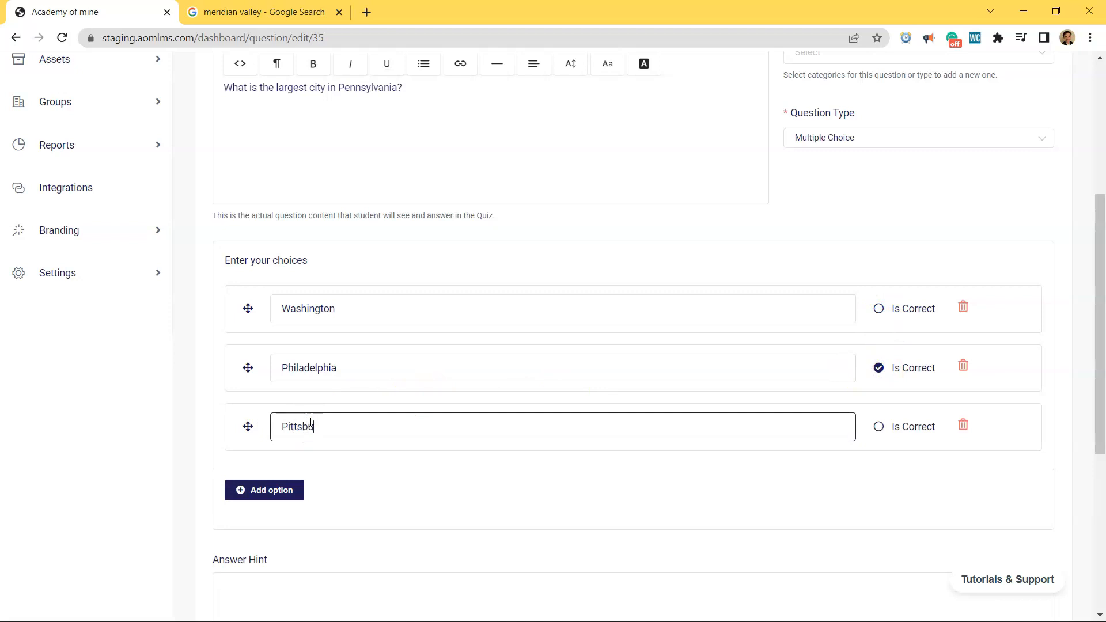
type("rg")
left_click(290, 489)
left_click(336, 477)
type("Meridian")
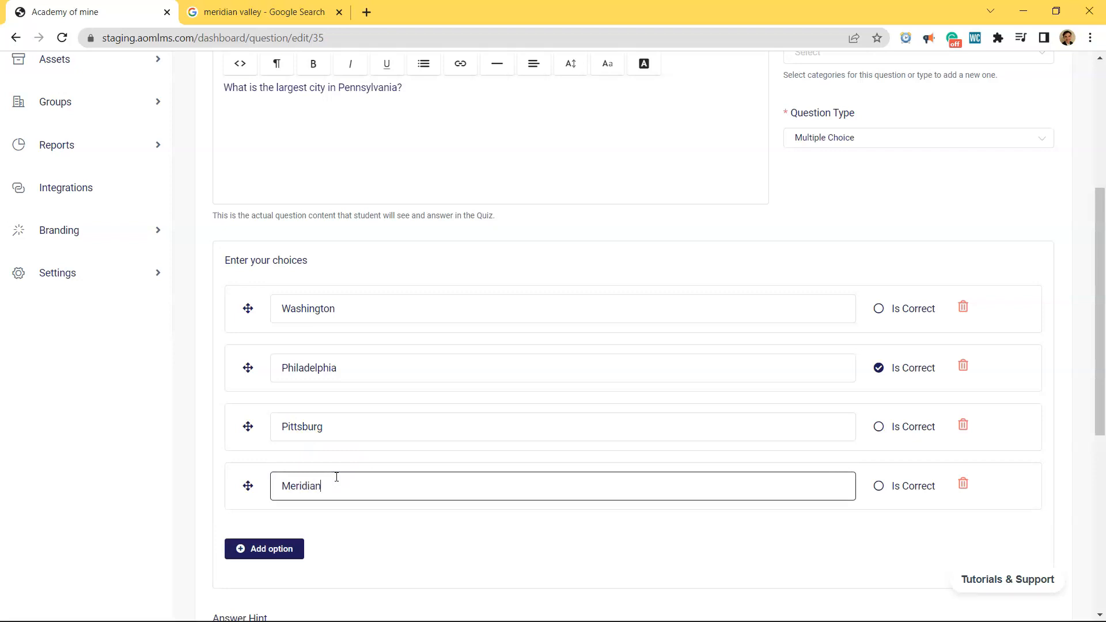
left_click(880, 427)
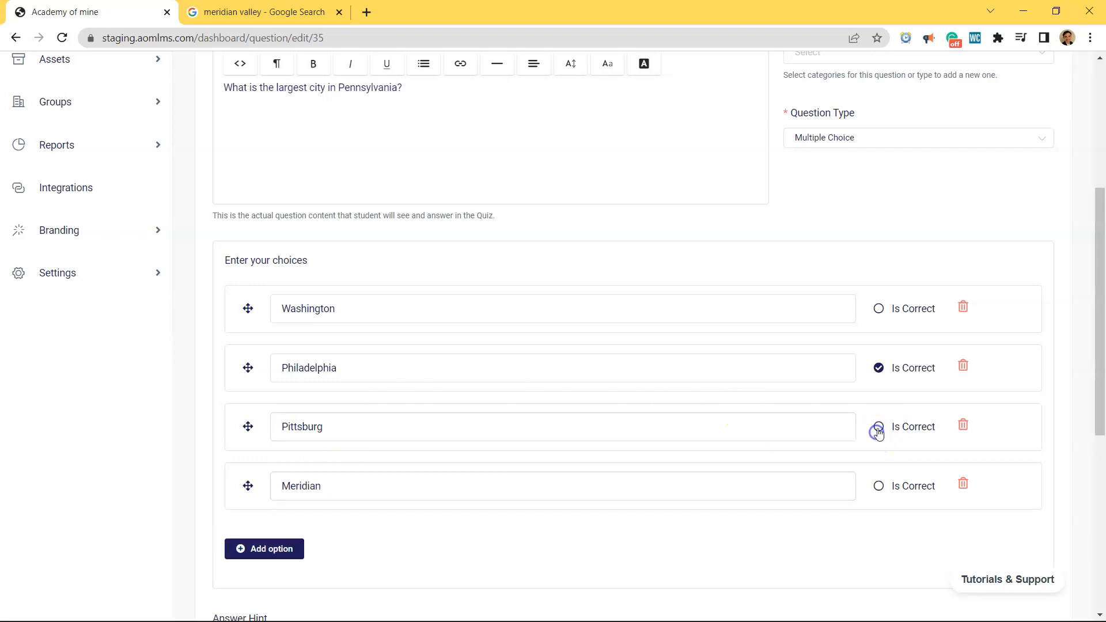
left_click(879, 368)
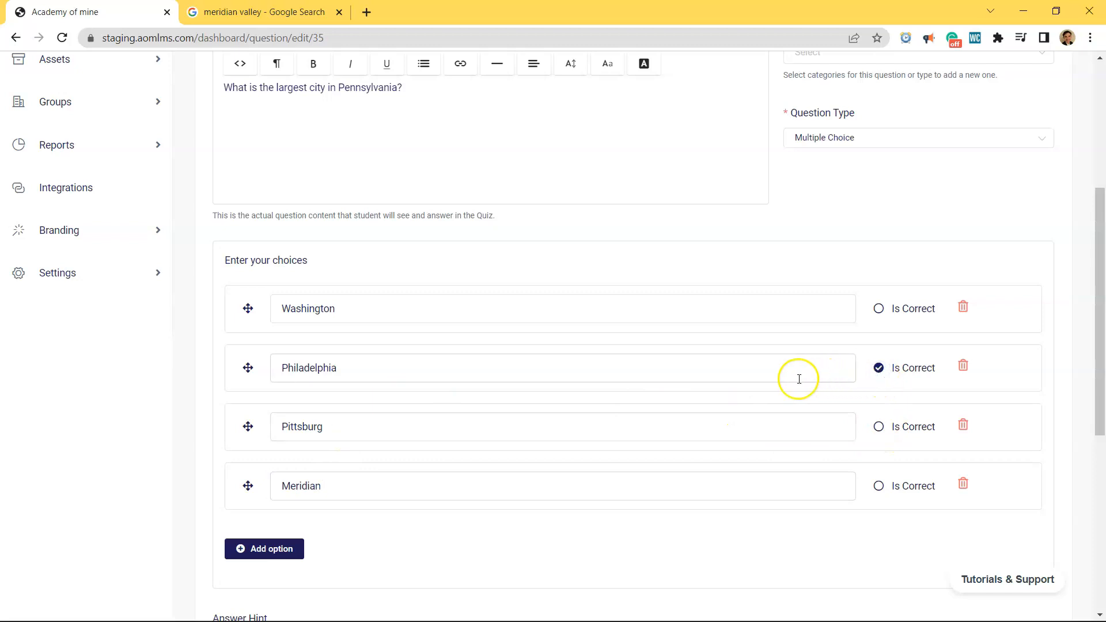
Enter the answer hint: Starts with the letter "P"
scroll(596, 398, "down", 7)
left_click(338, 12)
left_click(293, 239)
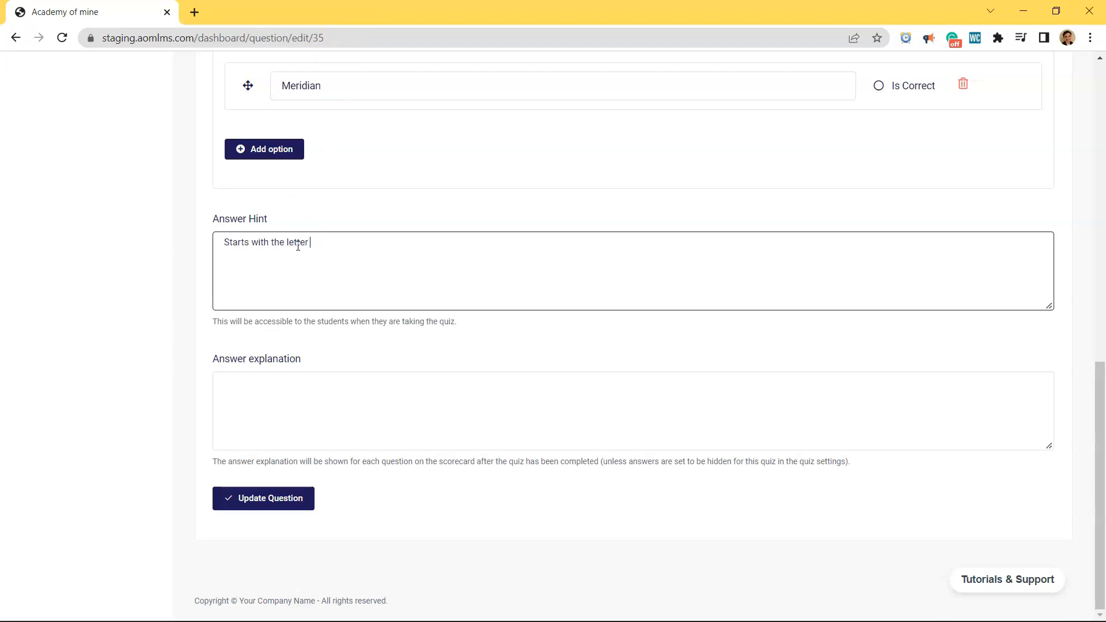
Replace the answer explanation with the passage on Philadelphia as capital in 1790, ending "Philly also makes great cheesesteaks!", and update the question
left_click(636, 388)
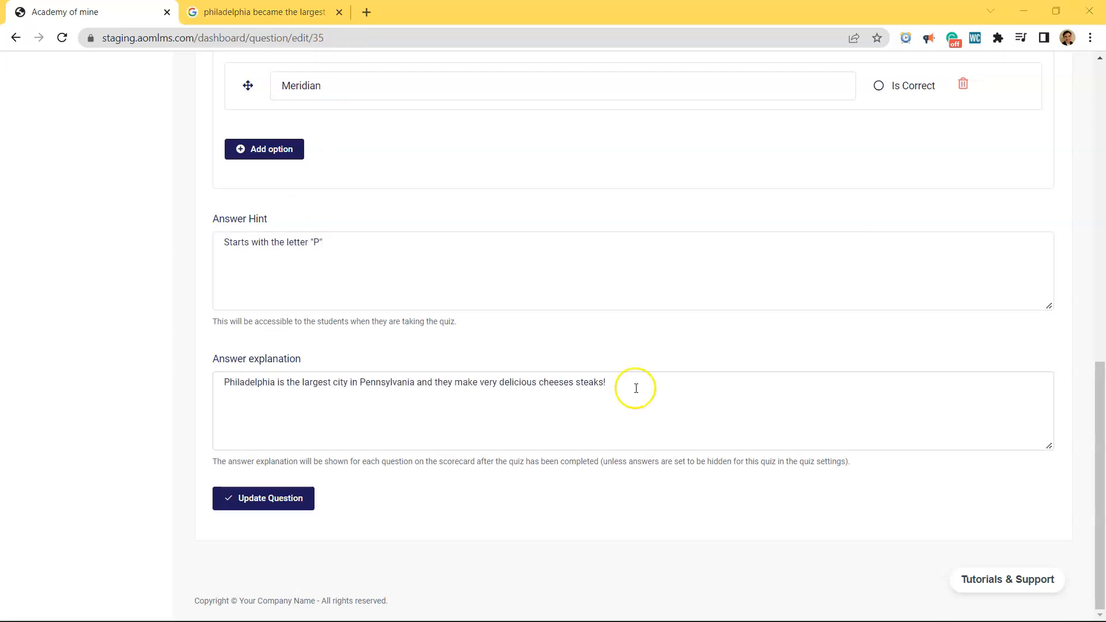
key("ctrl+a")
key("BackSpace")
type("In 1790, after the Revolutionary War (during which the city witnessed the Battle of Germantown), Philadelphia served as capital of the United States. By that time, it was the new nation's biggest city, with 44,096 residents")
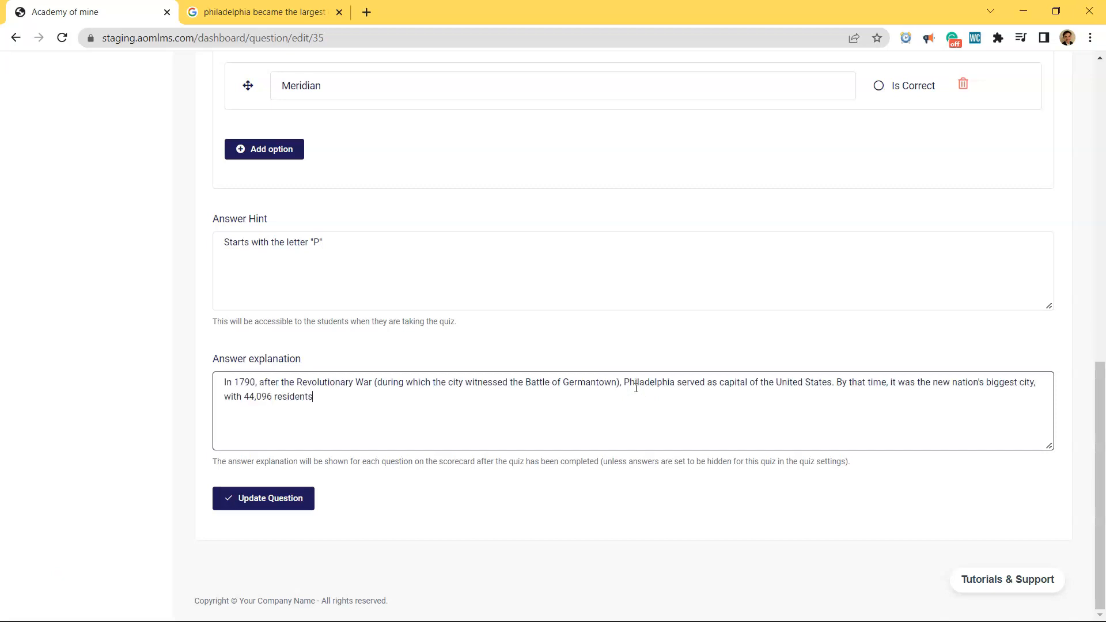
left_click(520, 429)
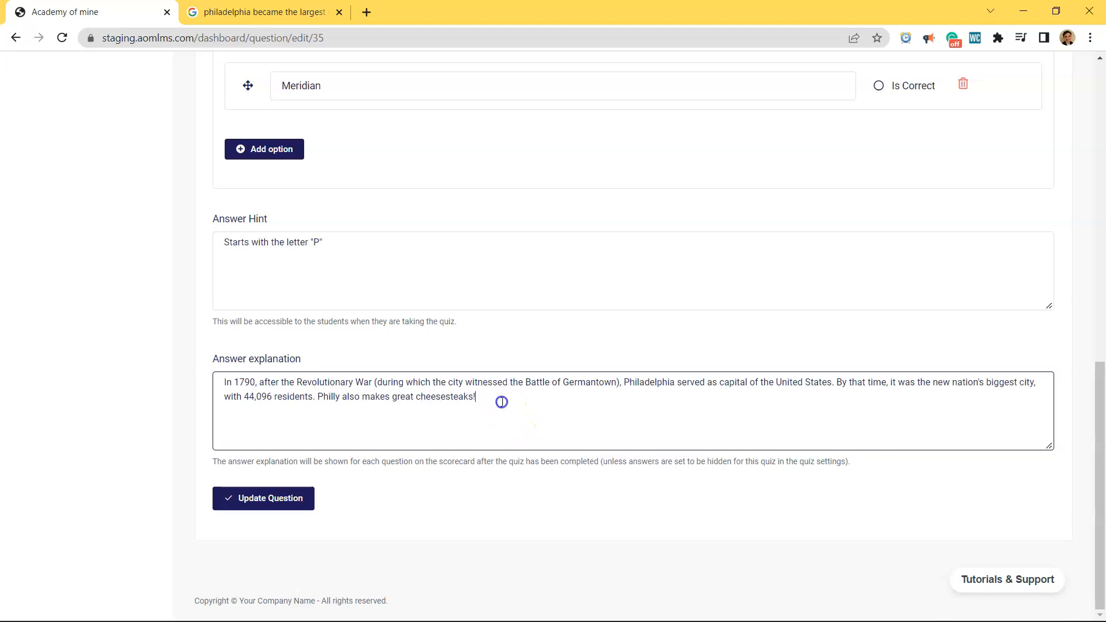
left_click_drag(476, 397, 415, 397)
left_click(478, 408)
scroll(521, 363, "down", 5)
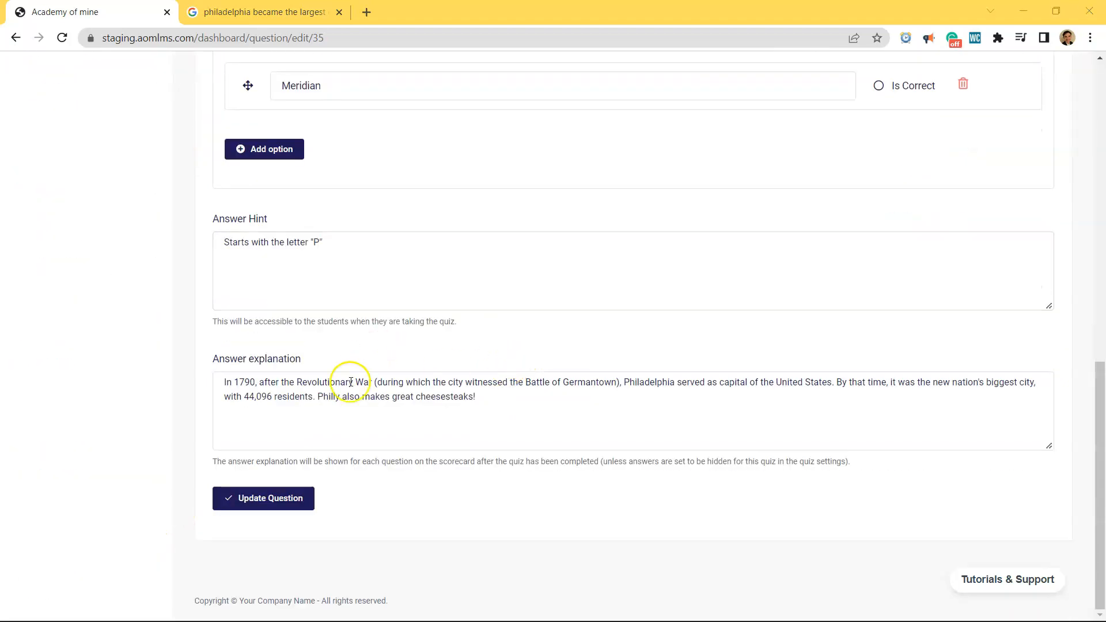
left_click(286, 495)
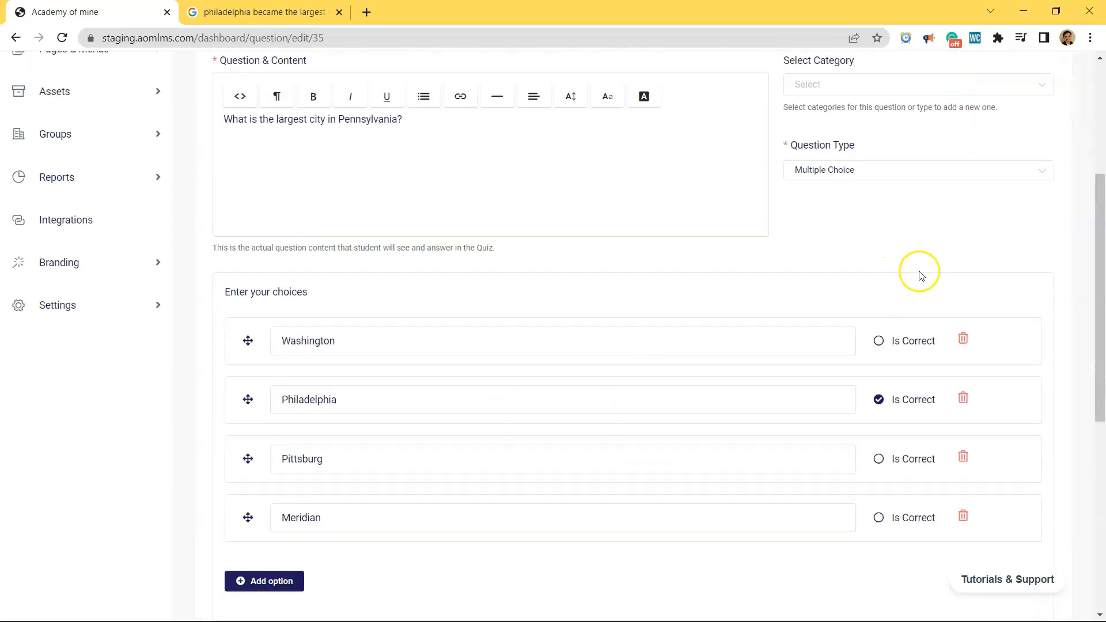
Go to the list of all questions and open "Food Philly Is Known For" for editing
left_click(265, 158)
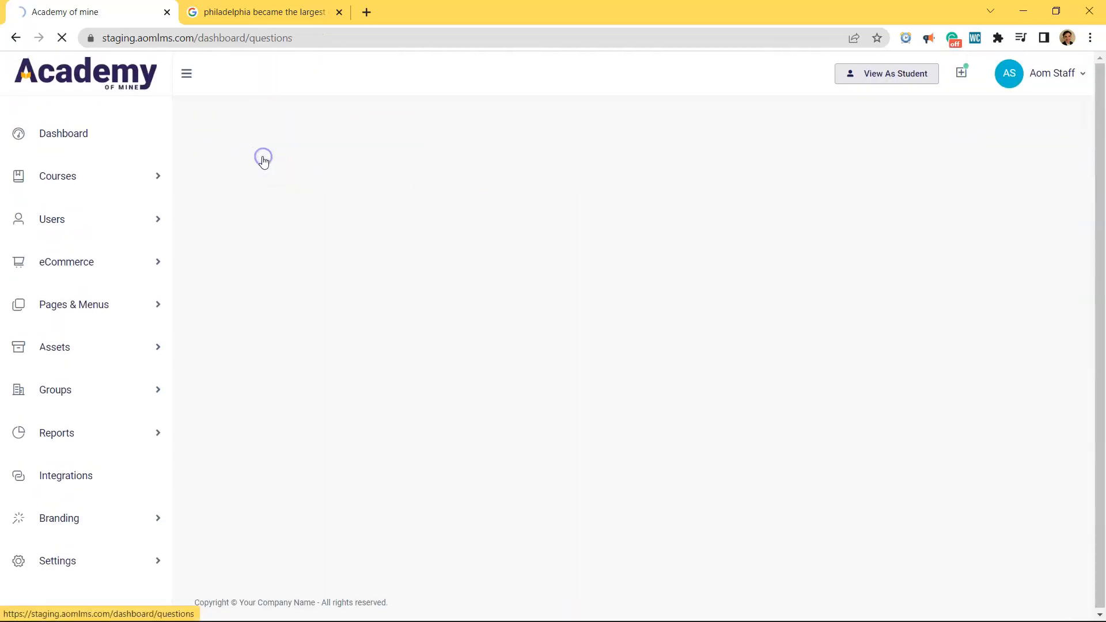
left_click(341, 12)
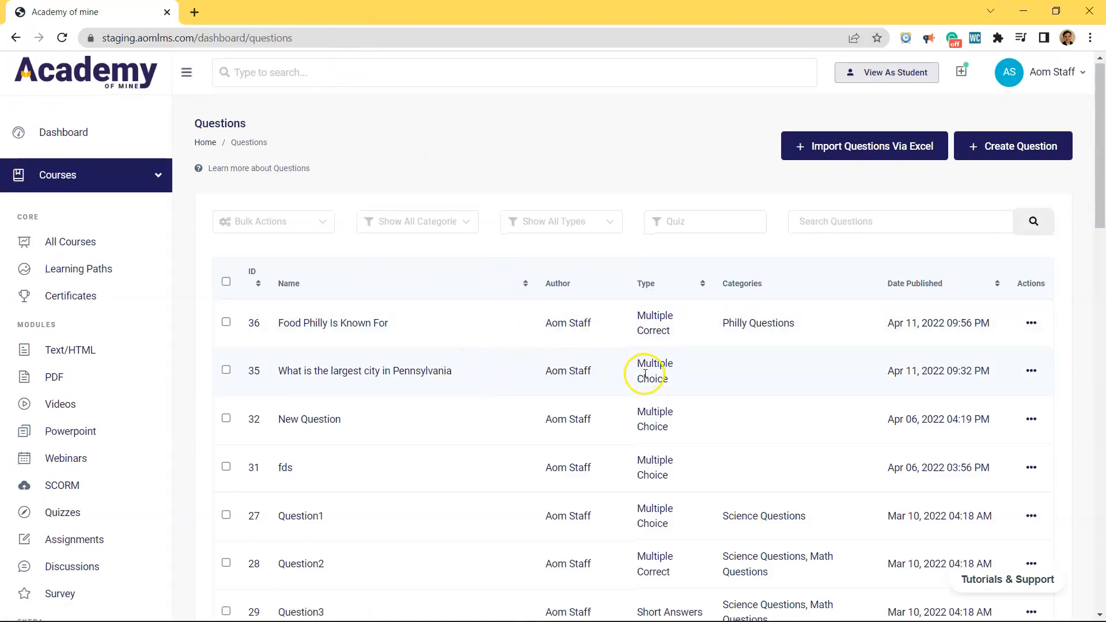
scroll(657, 366, "down", 20)
scroll(691, 360, "up", 8)
scroll(703, 361, "up", 8)
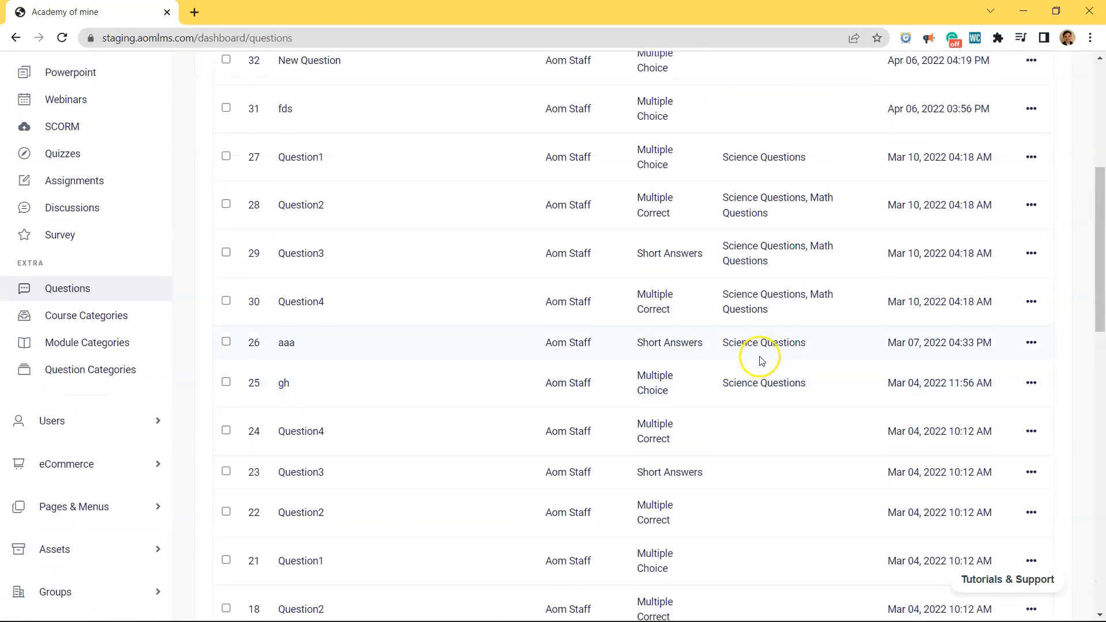
scroll(761, 233, "up", 6)
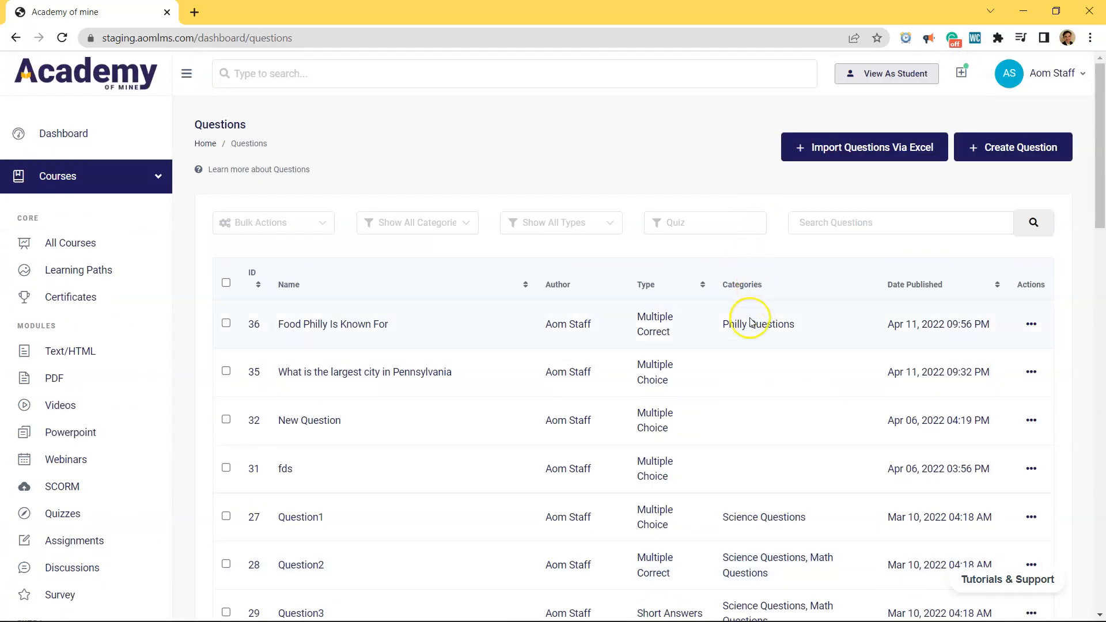
left_click(372, 325)
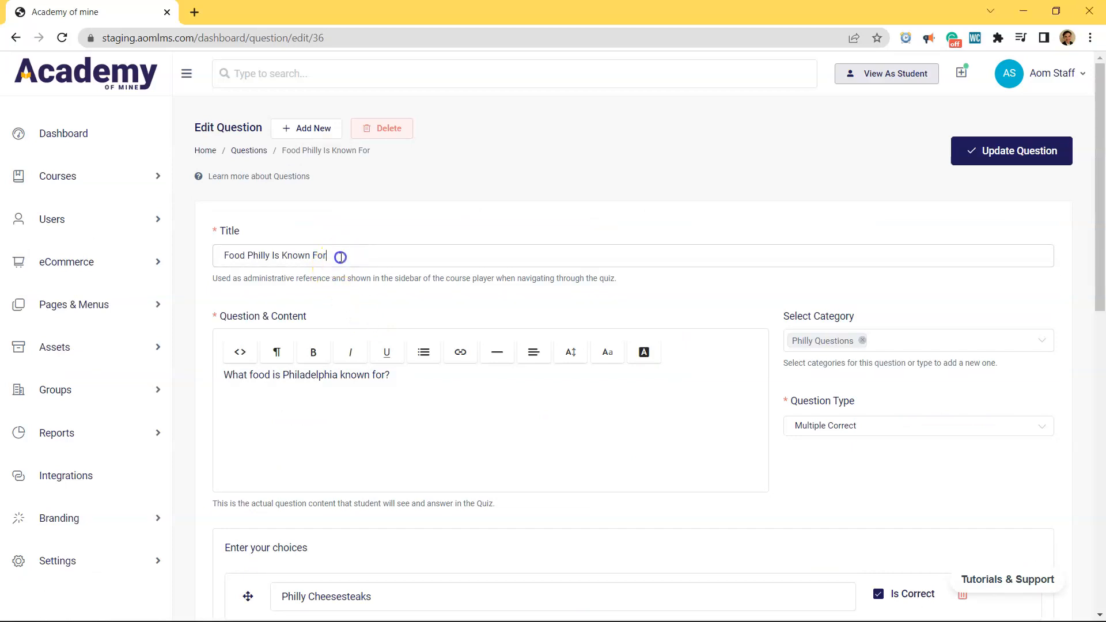
Review the title and question content of the "Food Philly Is Known For" question
left_click_drag(340, 258, 207, 254)
left_click(211, 255)
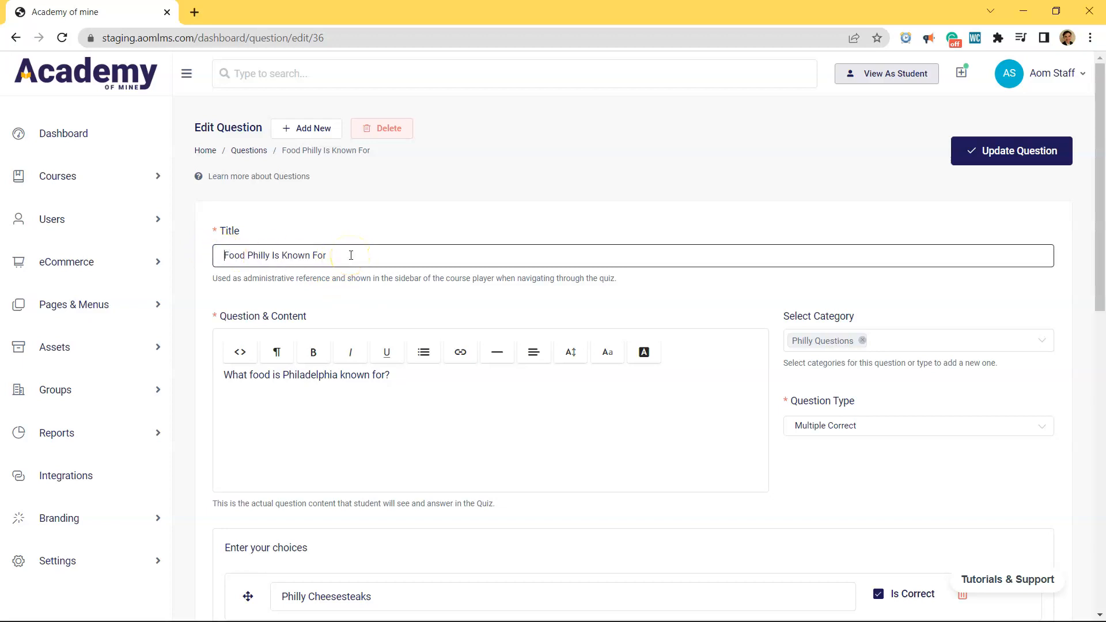
scroll(353, 271, "down", 1)
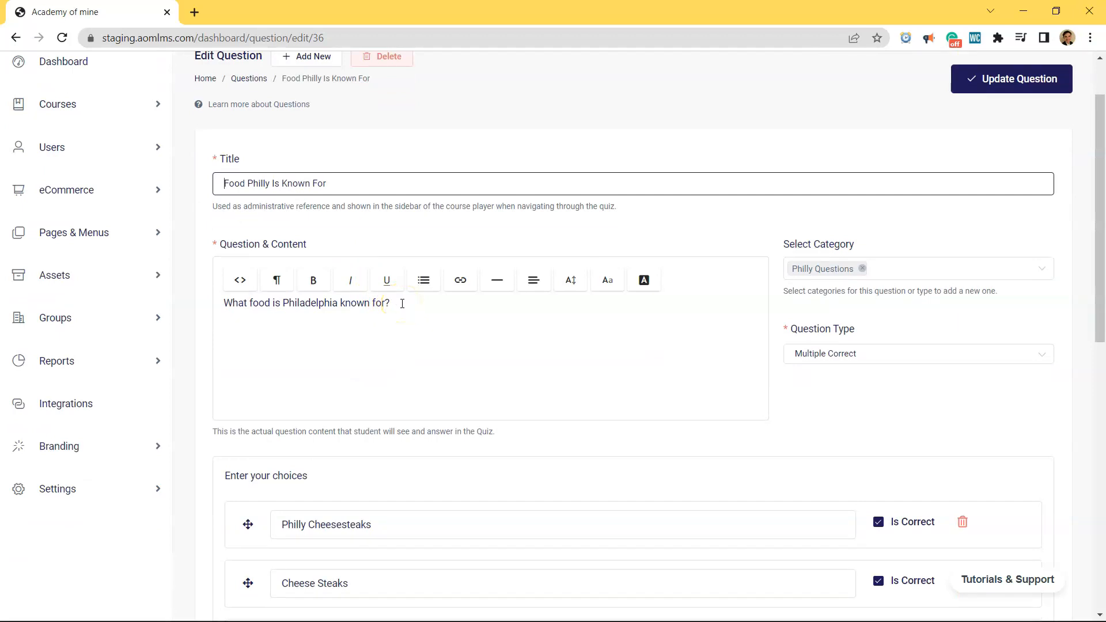
left_click_drag(402, 304, 148, 301)
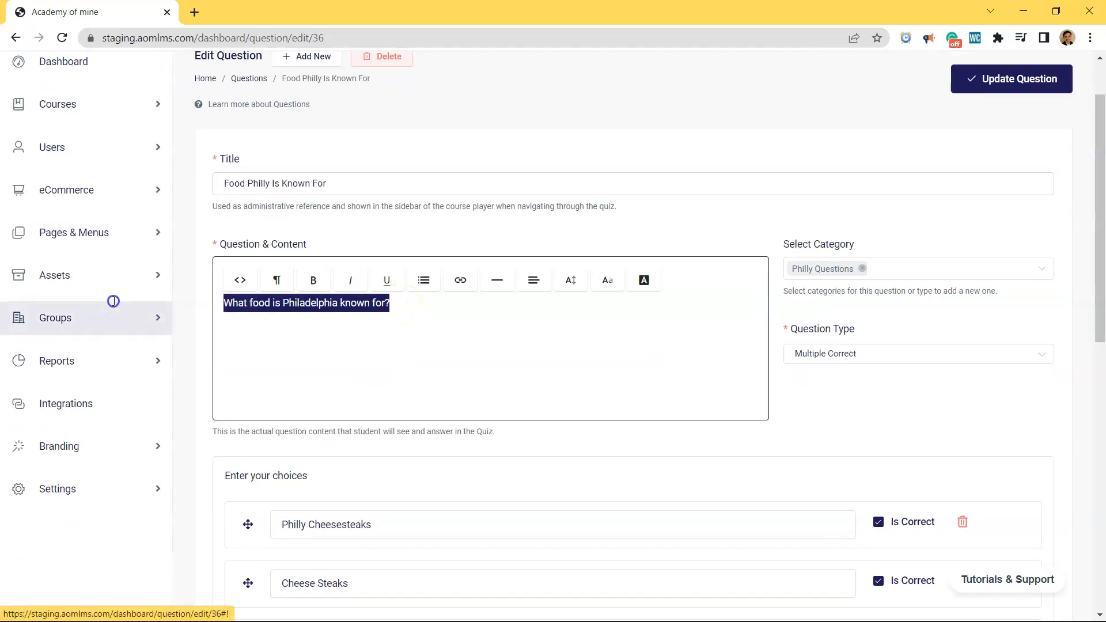
left_click(411, 307)
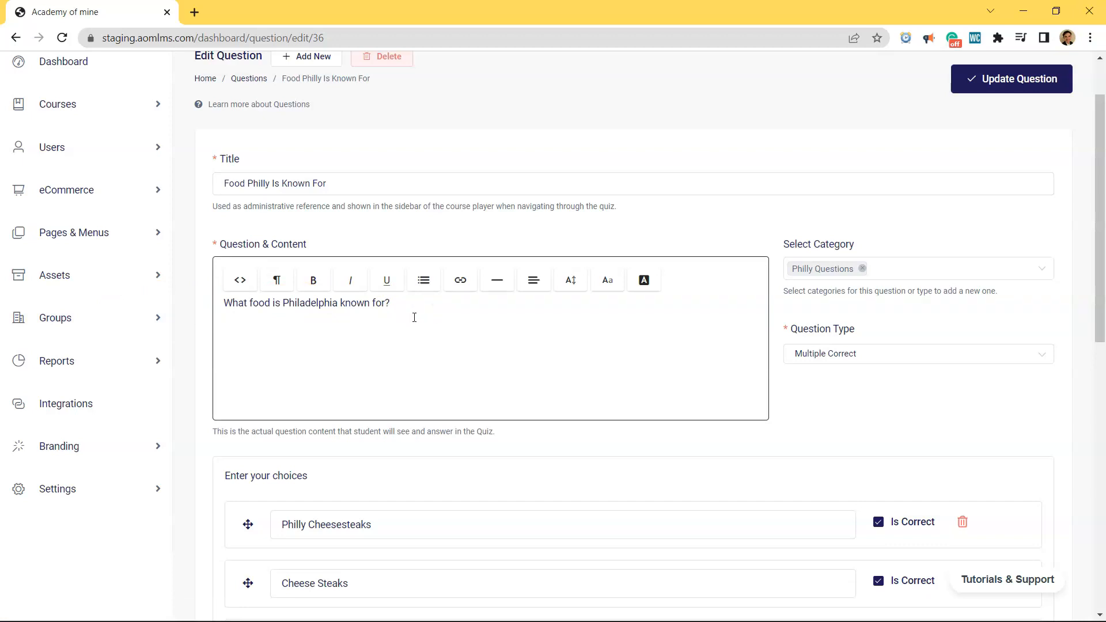
Replace the question's Philly Questions category with a newly added category named "hamburgers"
left_click(863, 269)
left_click(852, 269)
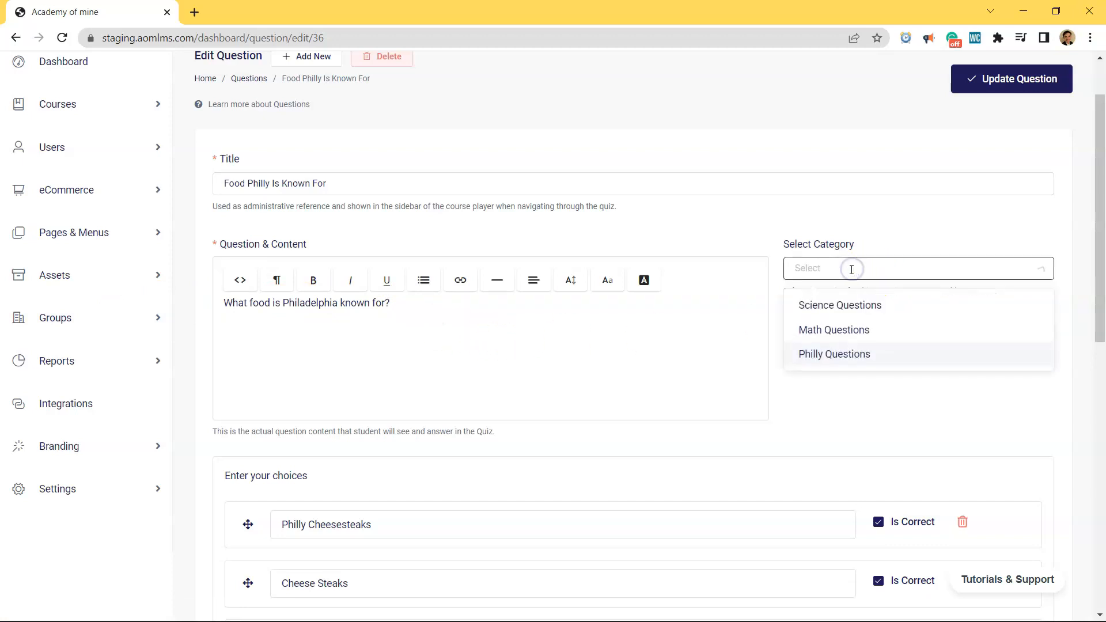
type("hamburgers")
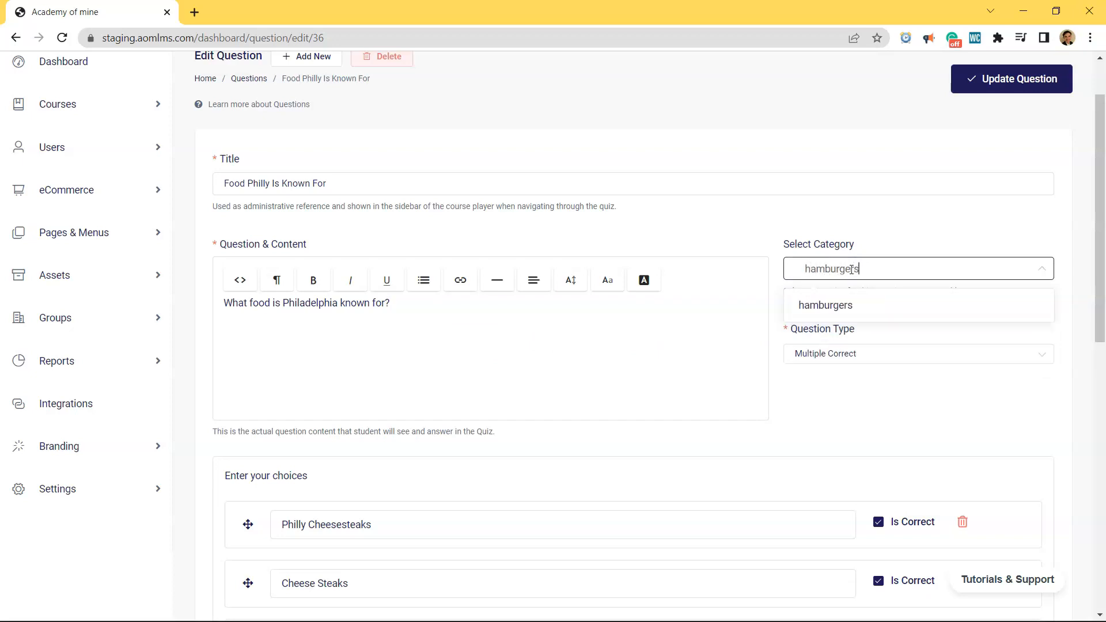
left_click(857, 304)
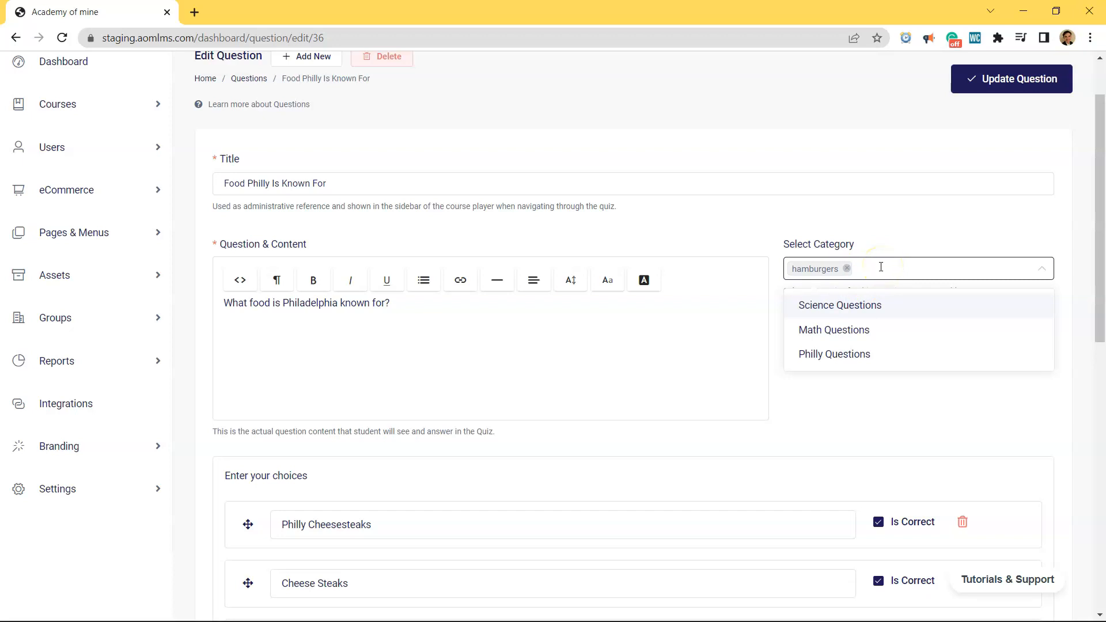
Restore the Philly Questions category and remove the "hamburgers" category from the question
left_click(864, 353)
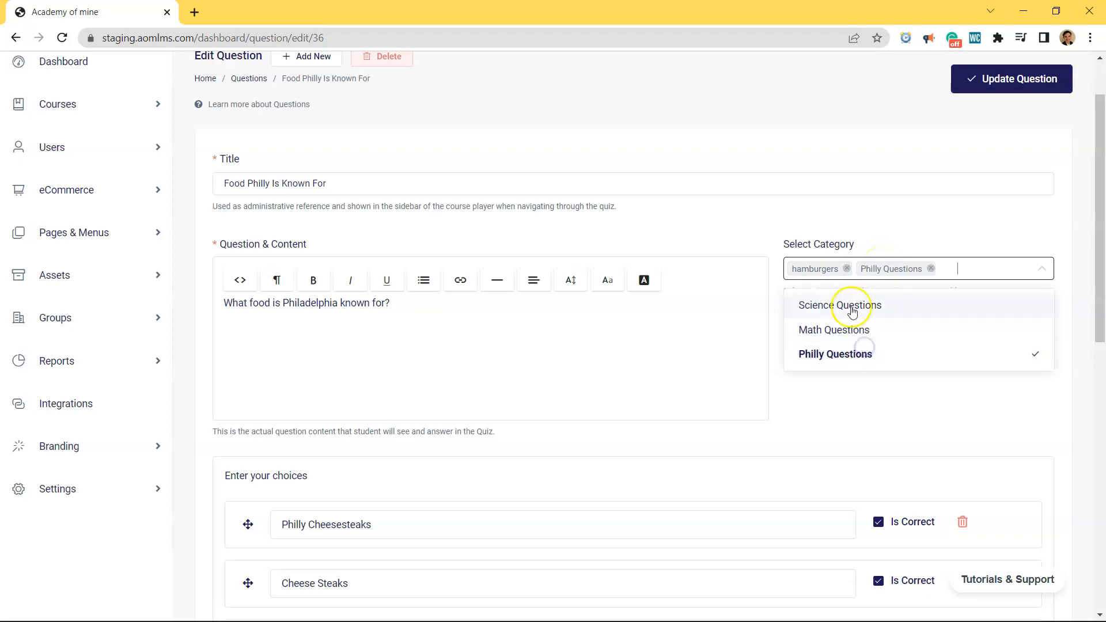
left_click(847, 269)
left_click(893, 224)
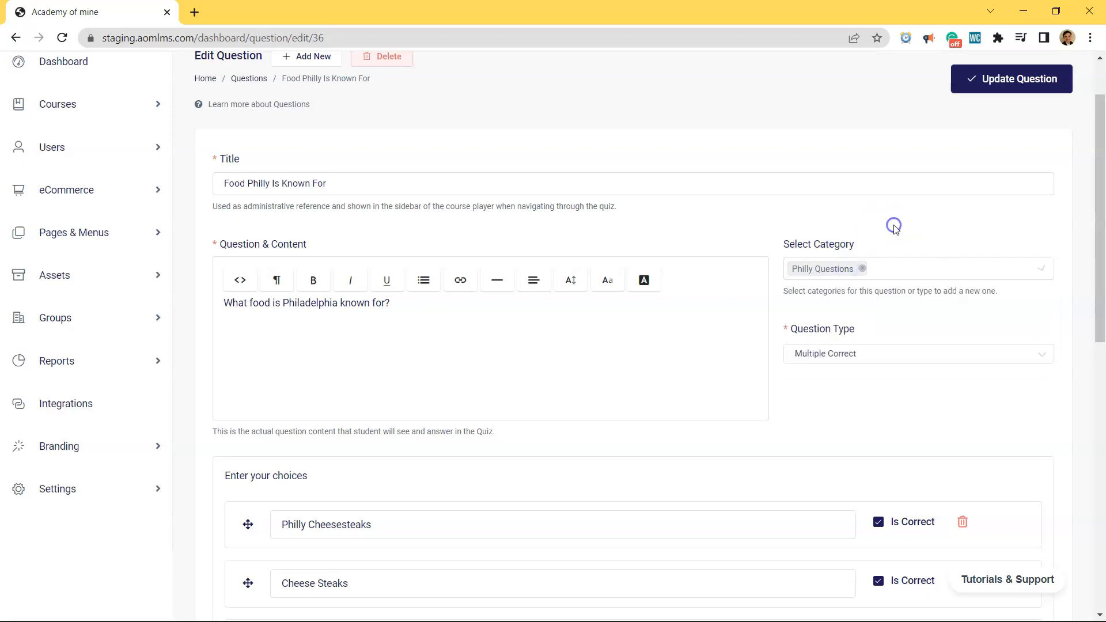
Try the Multiple Choice question type and return the question to Multiple Correct
left_click(870, 351)
left_click(861, 385)
scroll(861, 385, "down", 3)
left_click(863, 211)
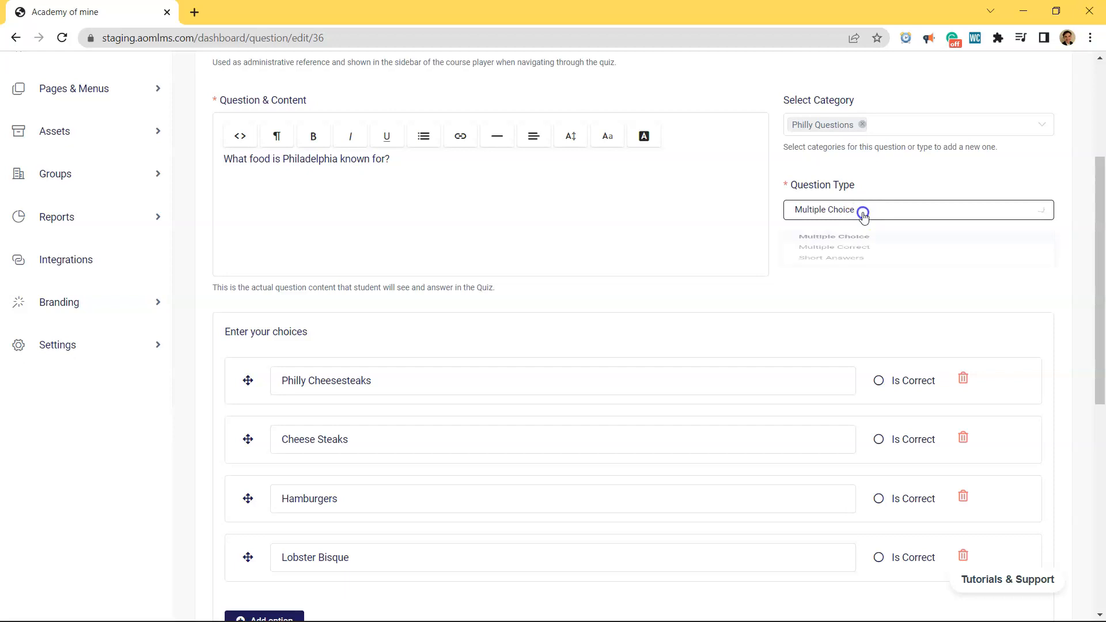
left_click(858, 270)
left_click(860, 211)
left_click(861, 245)
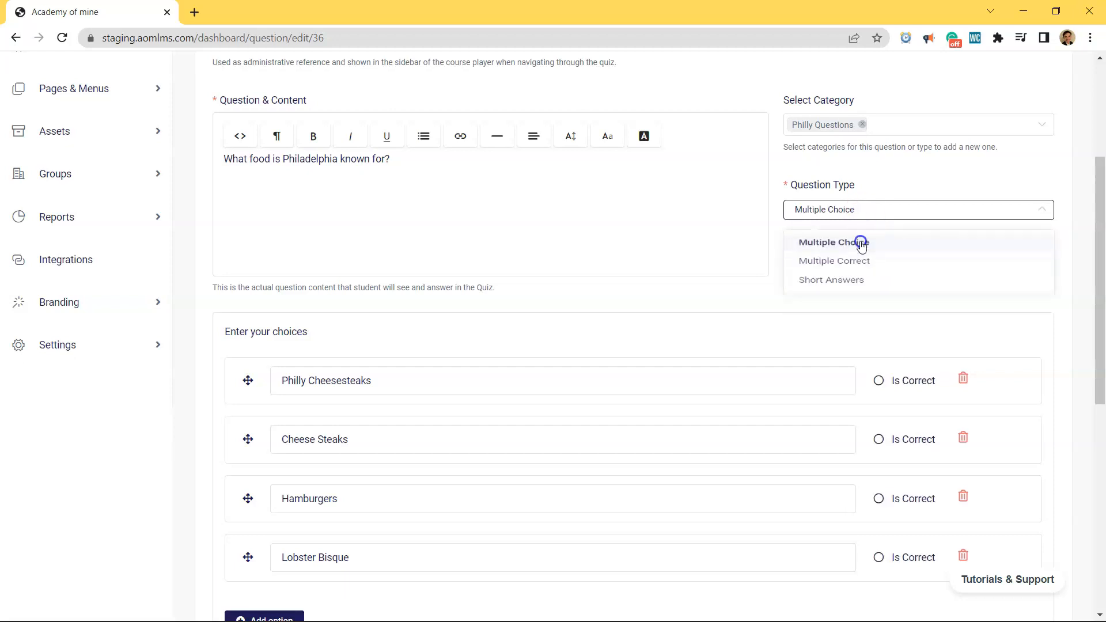
left_click(861, 211)
left_click(860, 268)
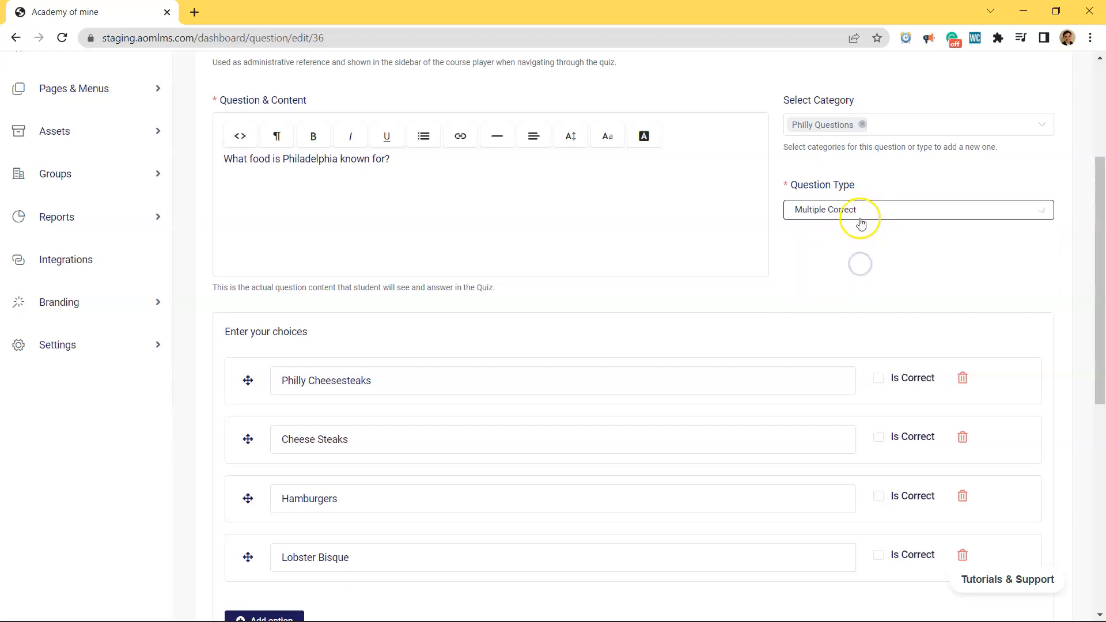
Mark Philly Cheesesteaks and Cheese Steaks as correct answers, and move Cheese Steaks above Philly Cheesesteaks
scroll(869, 261, "down", 1)
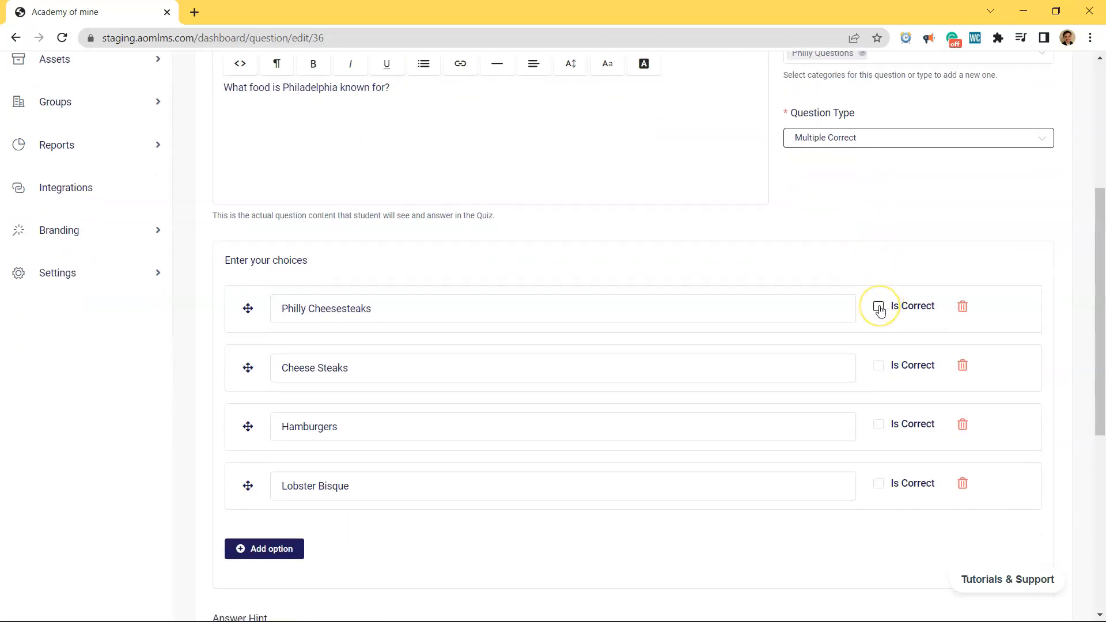
left_click(879, 308)
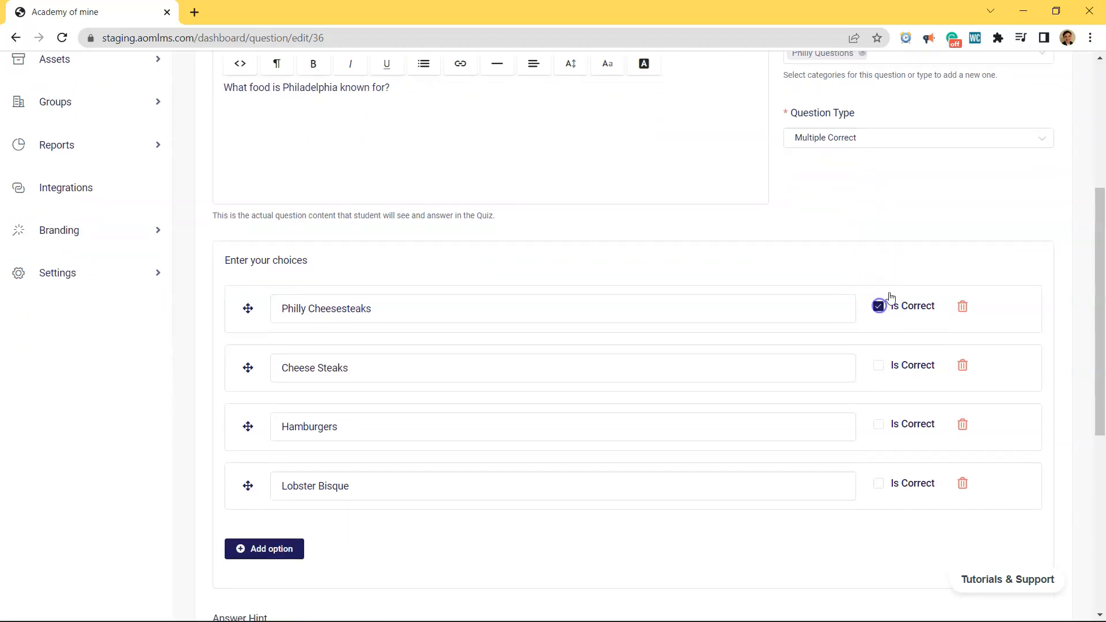
scroll(888, 288, "down", 2)
left_click(879, 221)
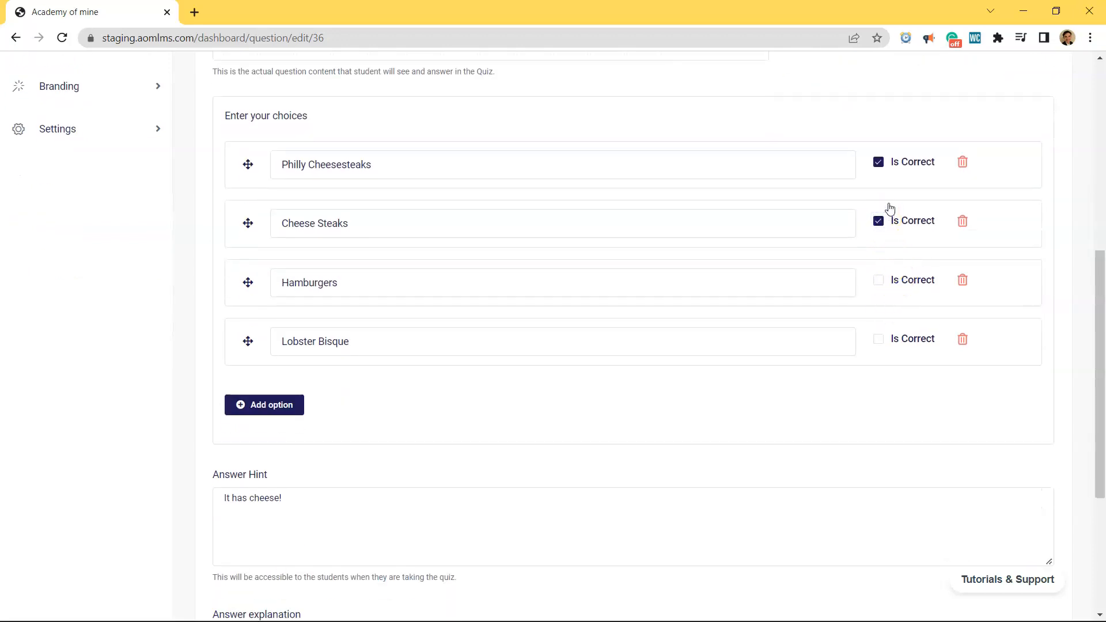
scroll(244, 227, "up", 1)
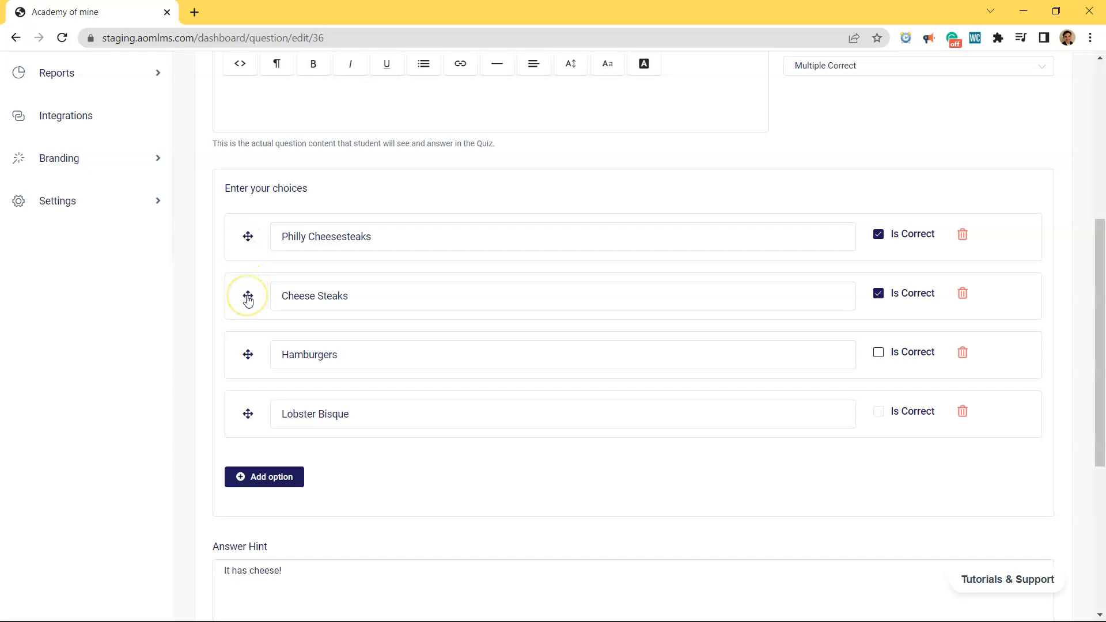
left_click_drag(248, 298, 247, 226)
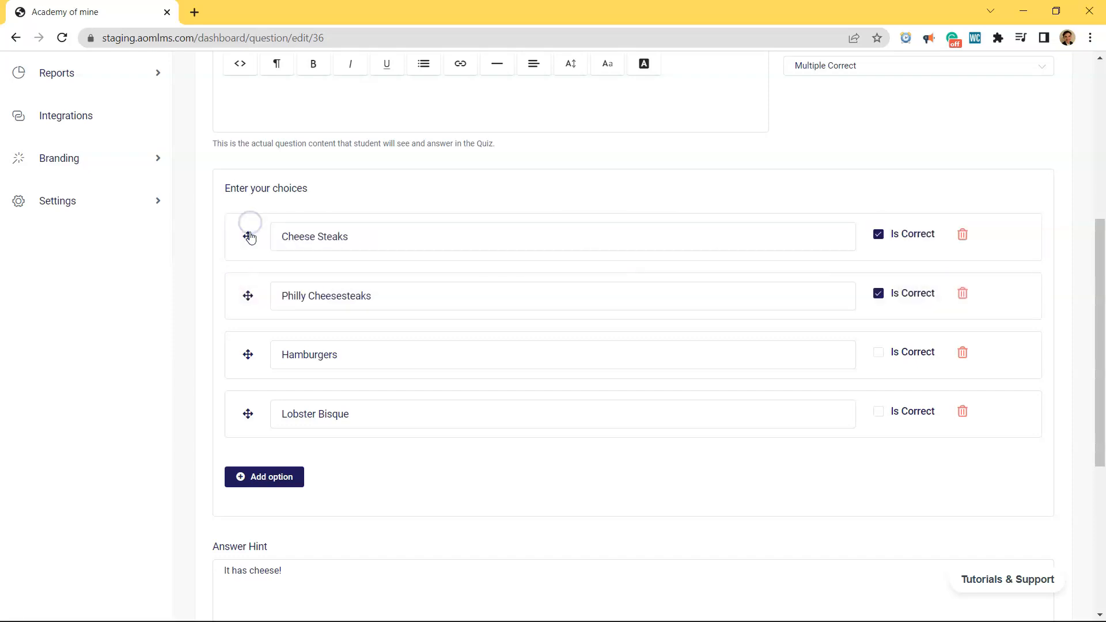
Review the answer hint and answer explanation of the Philly food question, and update the question
scroll(317, 268, "down", 4)
scroll(413, 279, "down", 2)
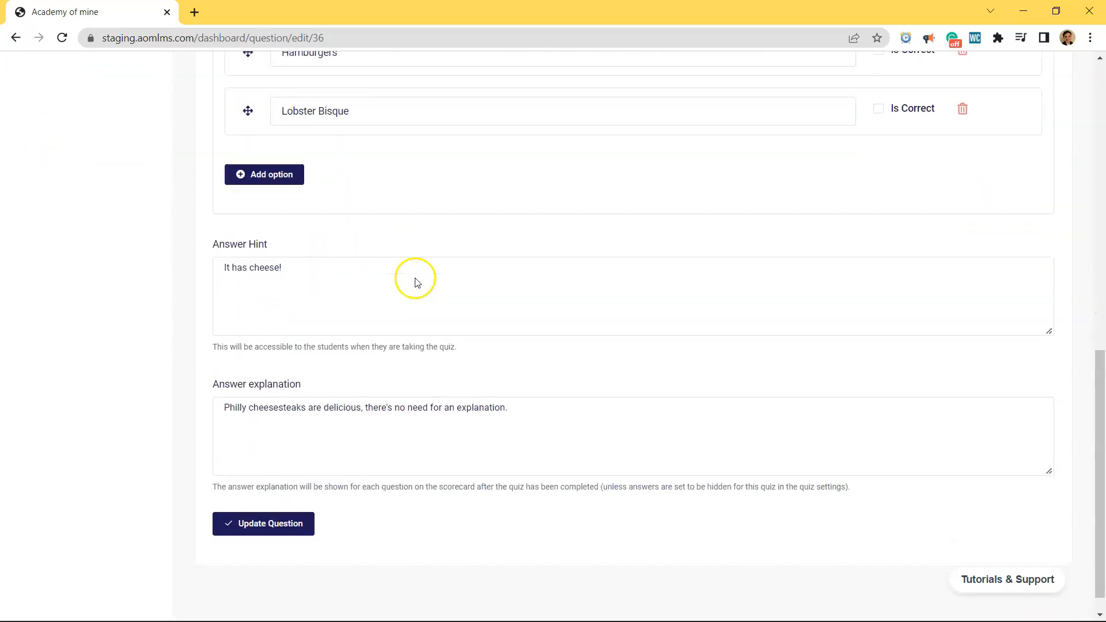
left_click_drag(306, 244, 207, 244)
left_click(209, 246)
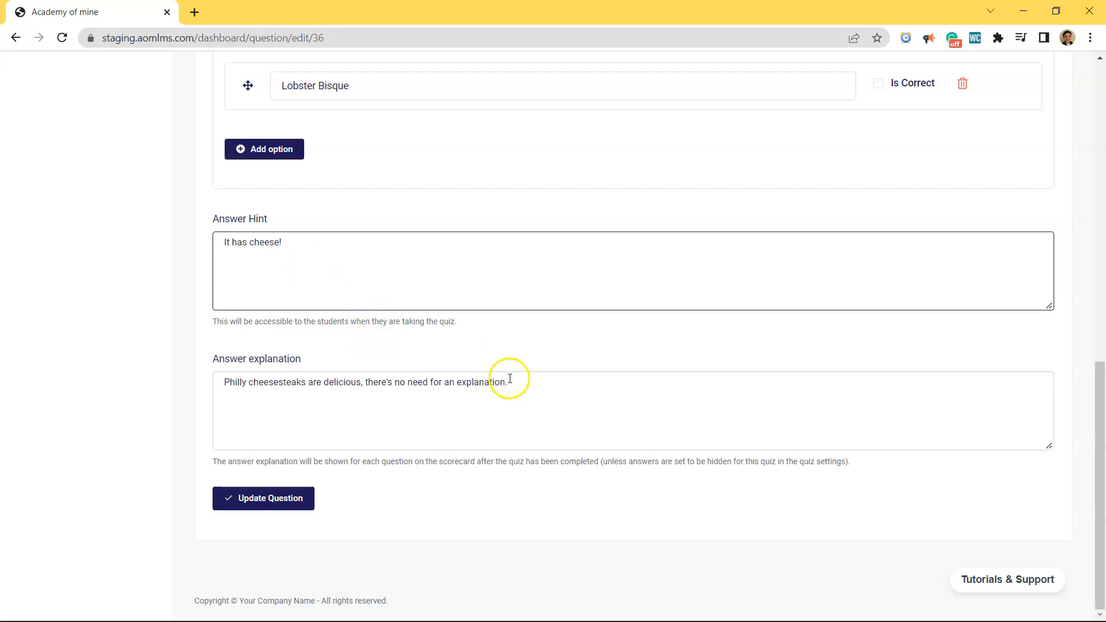
left_click_drag(508, 382, 138, 385)
left_click(350, 383)
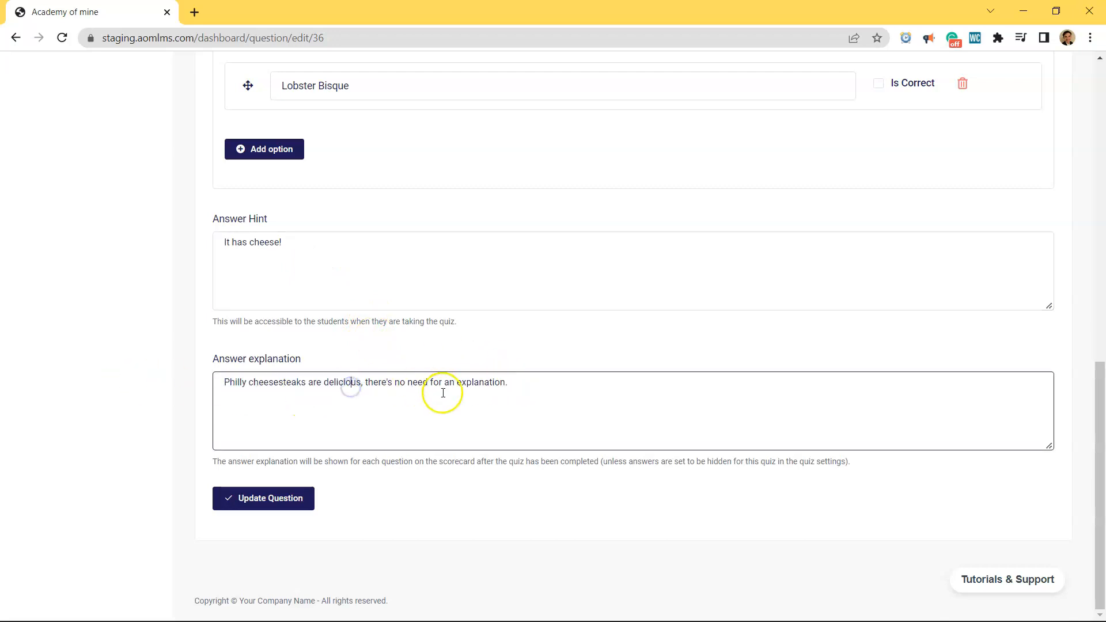
left_click(293, 497)
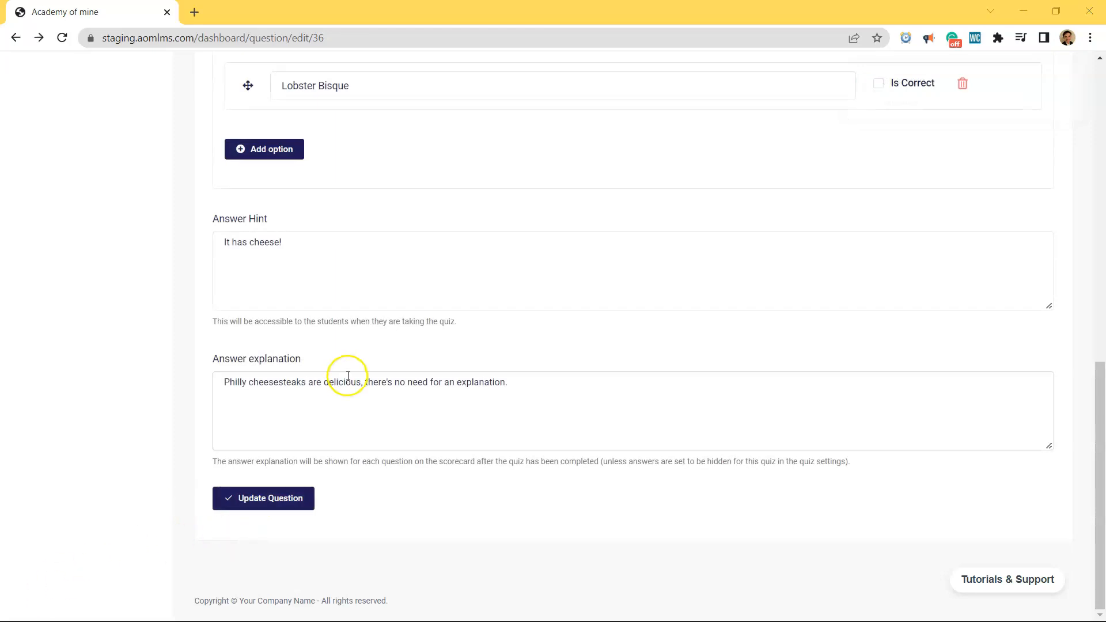
scroll(345, 403, "up", 15)
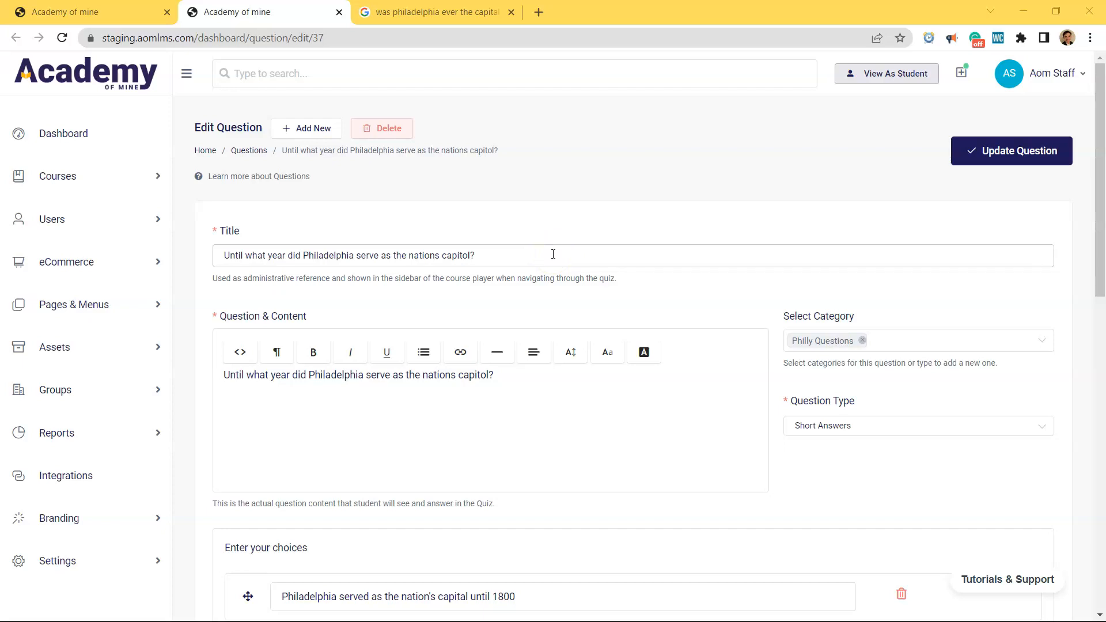
Examine the title, question content, accepted answer choices and hint of the short-answer question about Philadelphia as the nation's capital
left_click_drag(553, 255, 79, 265)
left_click(402, 220)
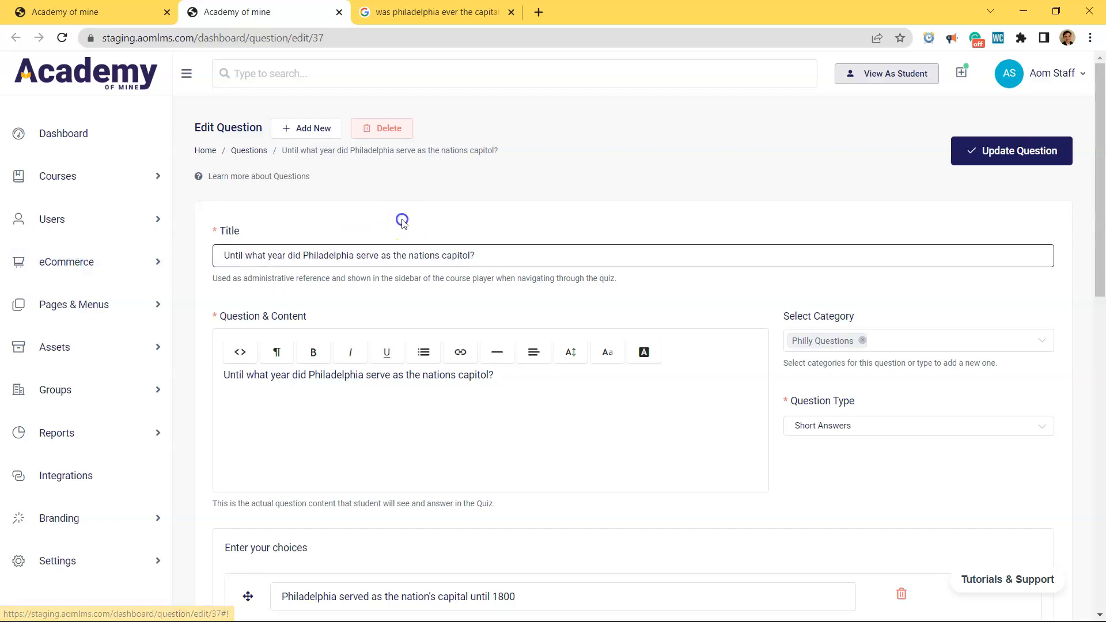
scroll(512, 291, "down", 1)
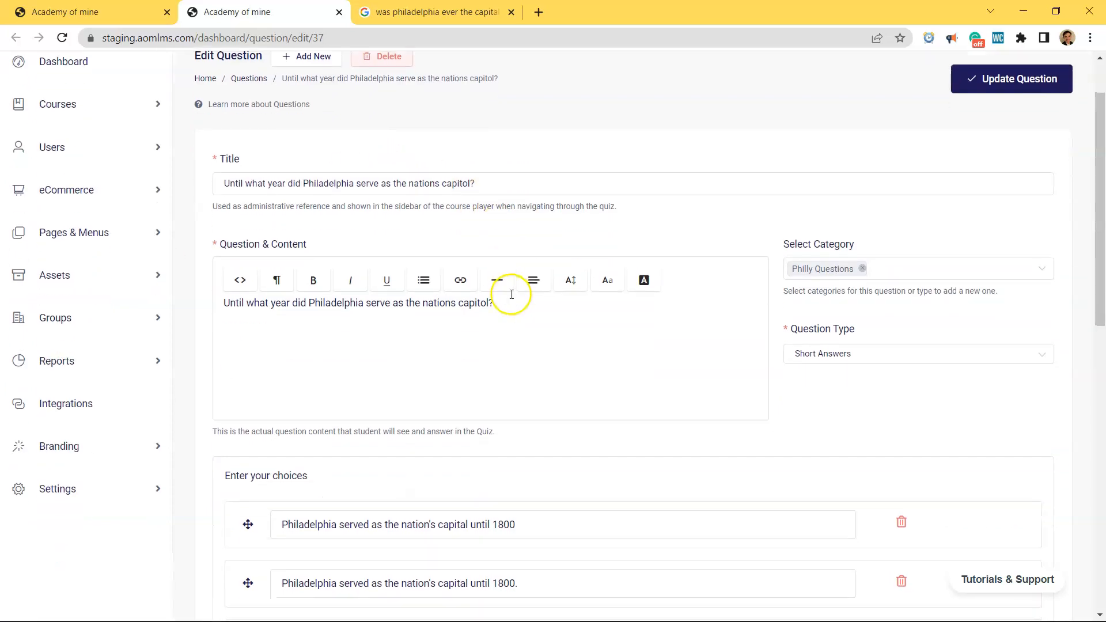
left_click_drag(517, 306, 213, 297)
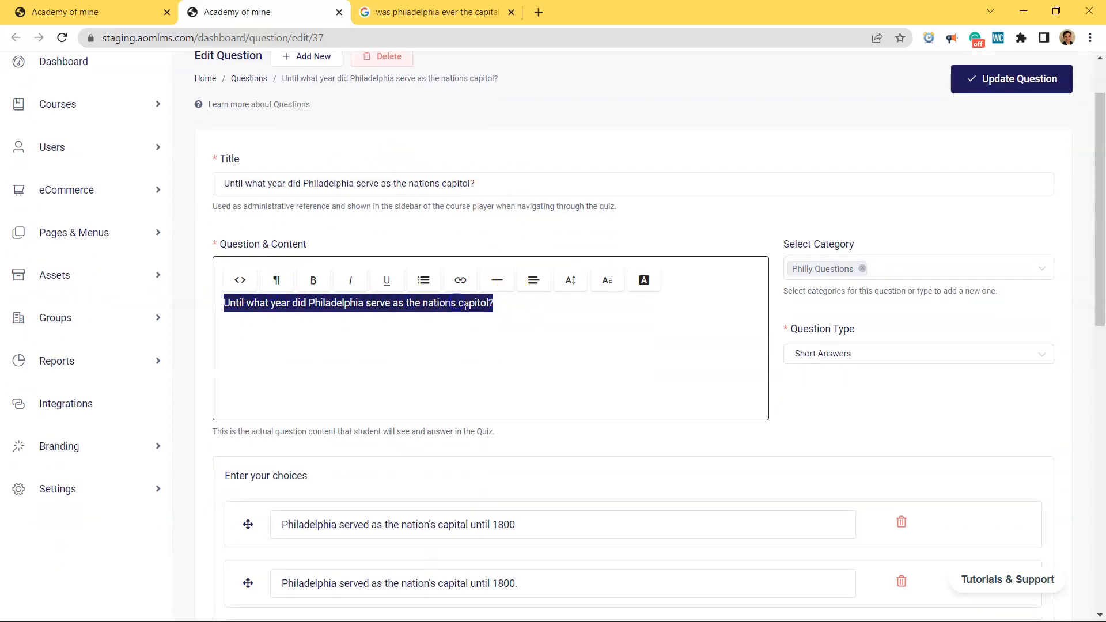
left_click(503, 303)
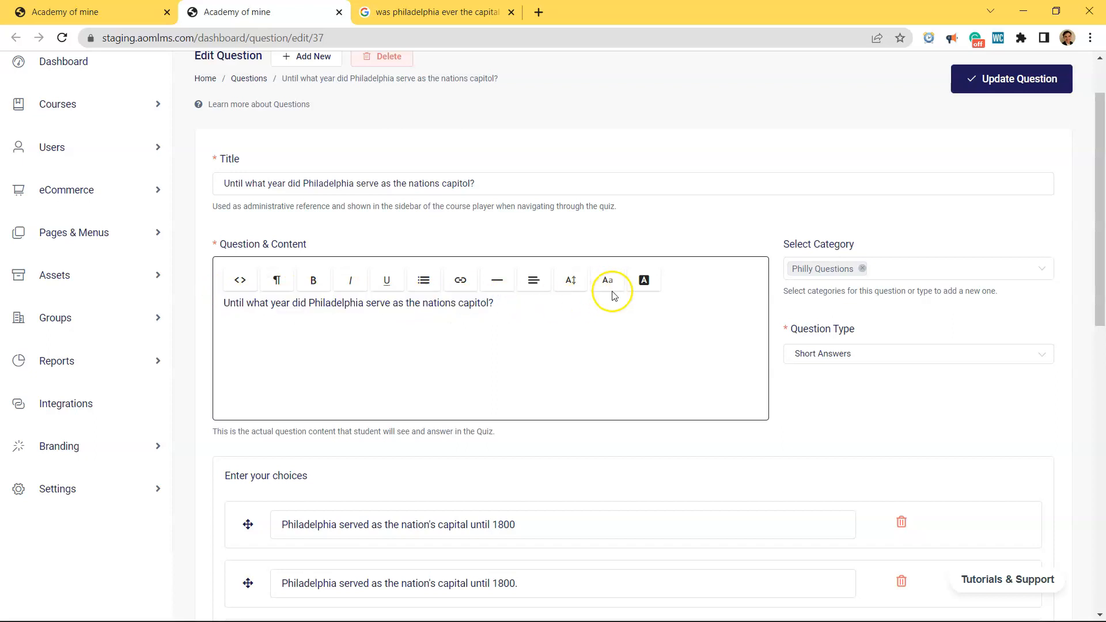
scroll(795, 268, "down", 2)
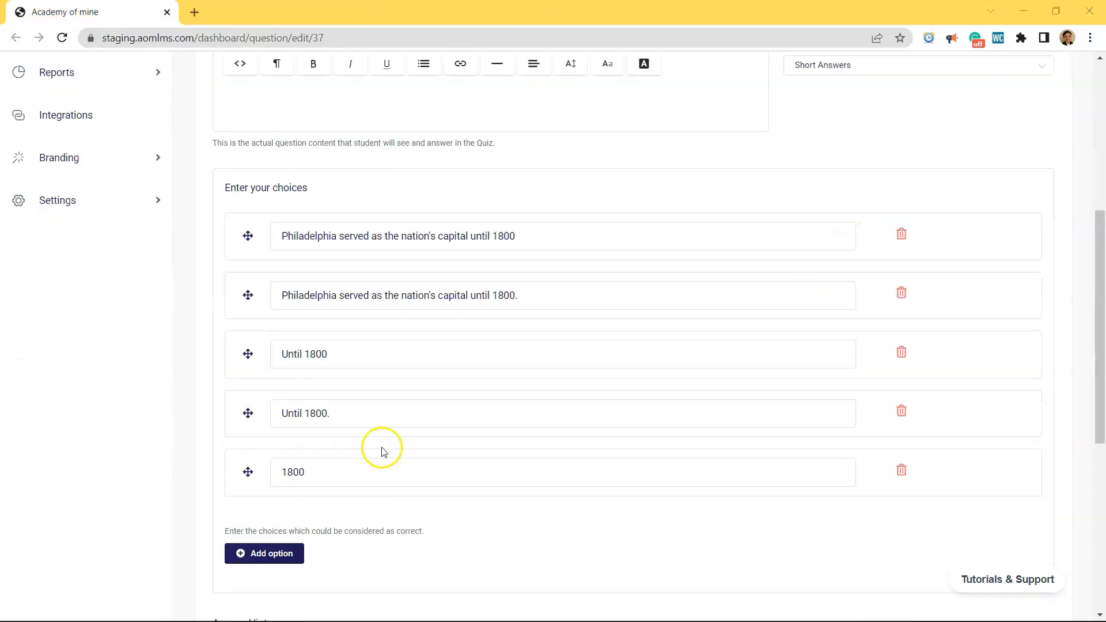
scroll(383, 450, "down", 1)
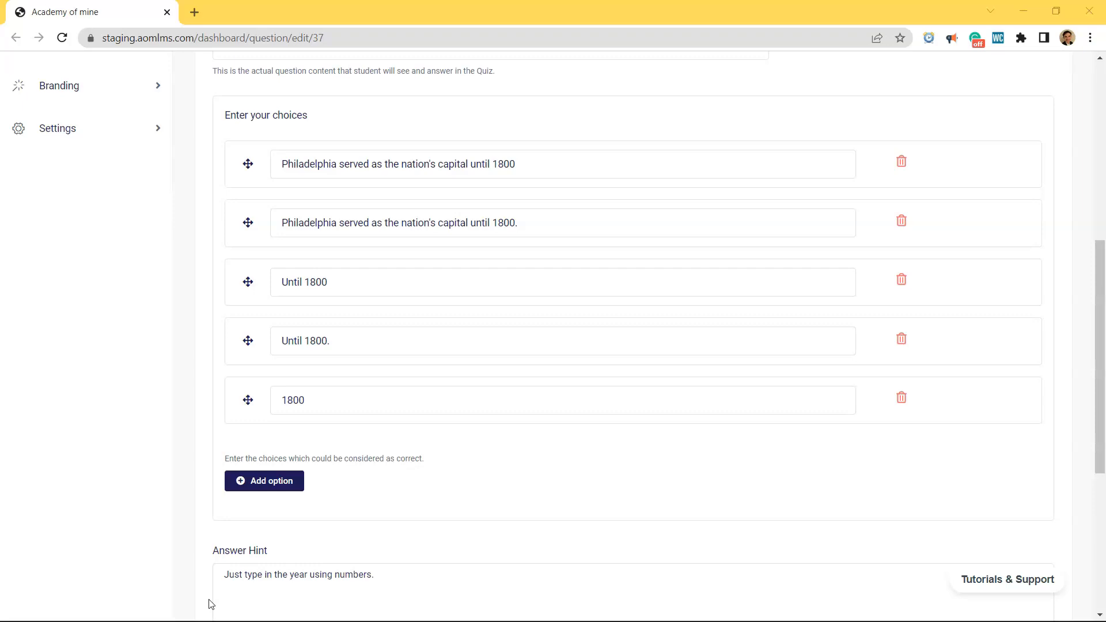
left_click(478, 395)
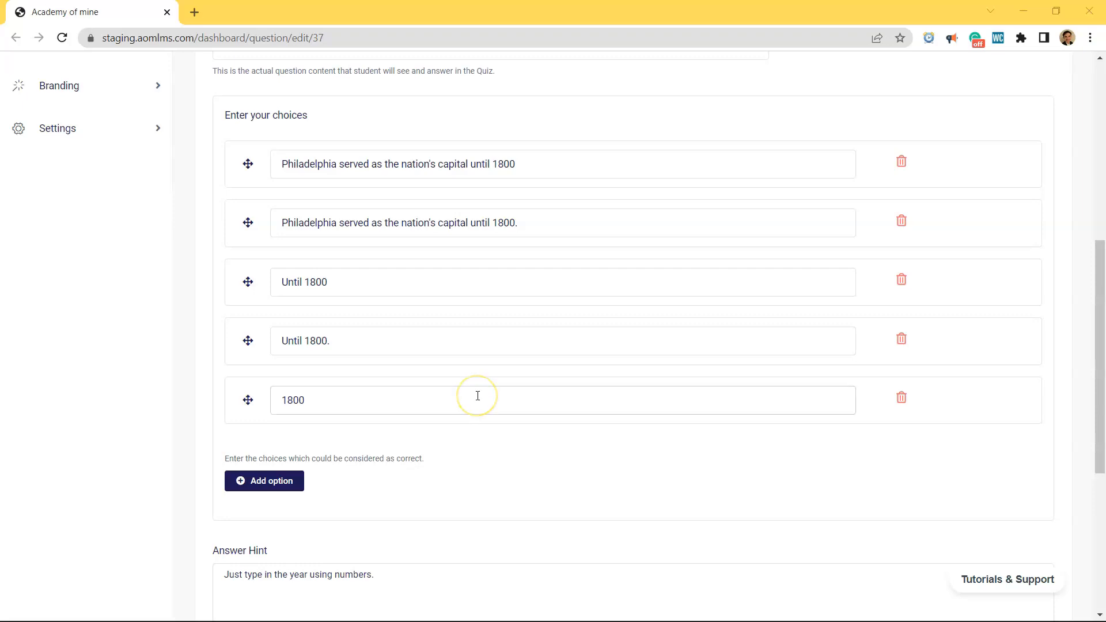
scroll(478, 395, "down", 3)
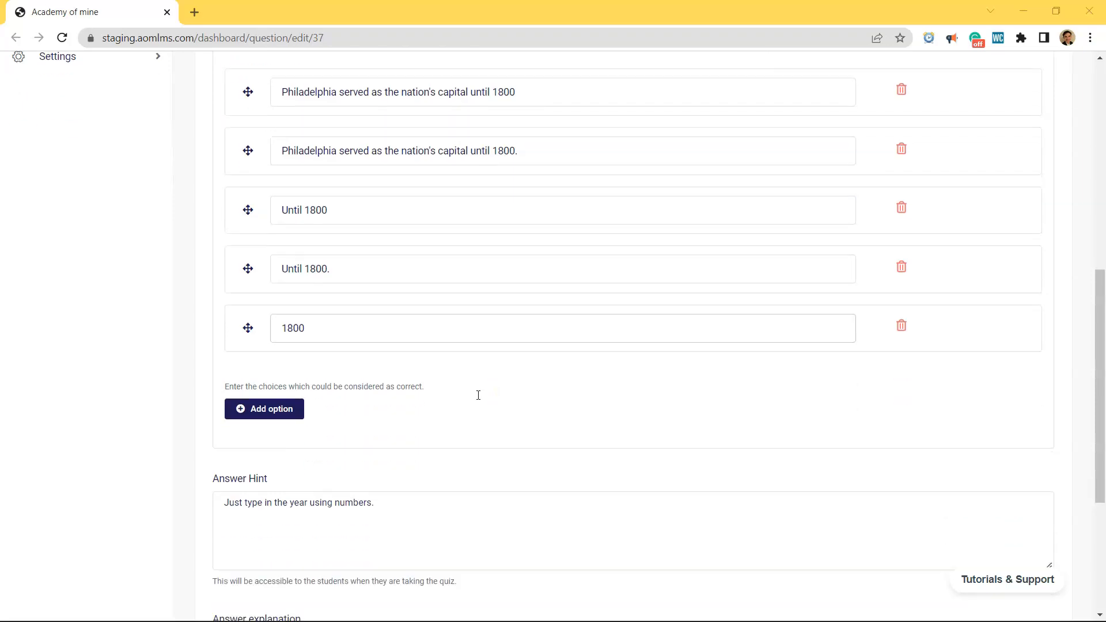
left_click(440, 372)
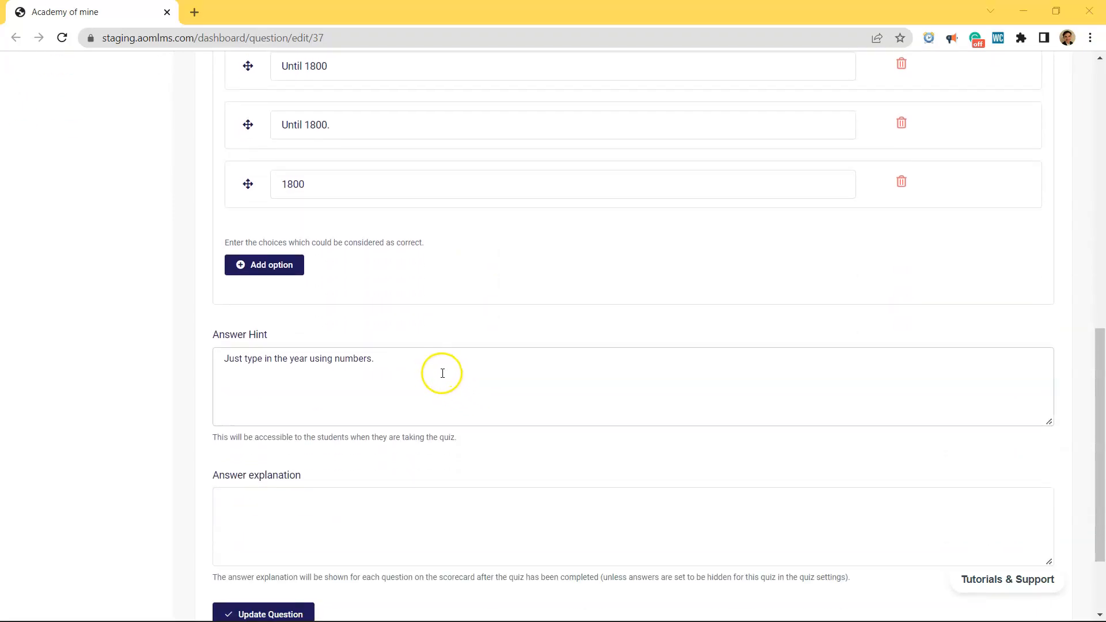
Recheck the short-answer question's title against its question type and the answer choices accepted as correct
scroll(441, 371, "up", 10)
left_click(484, 257)
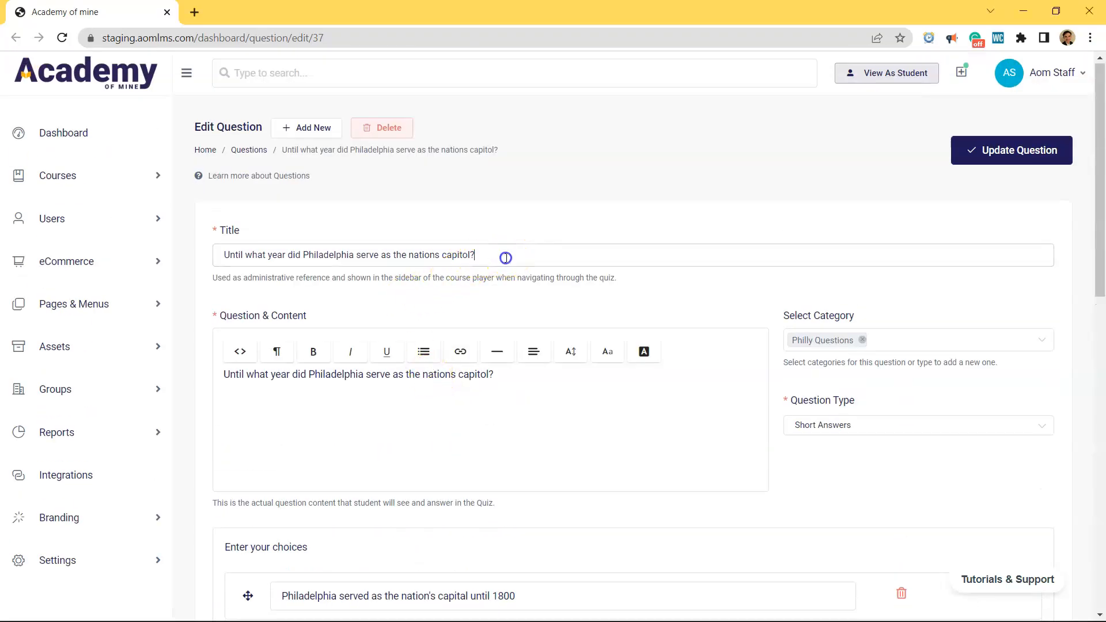
left_click_drag(506, 254, 196, 254)
left_click(495, 255)
scroll(495, 259, "down", 5)
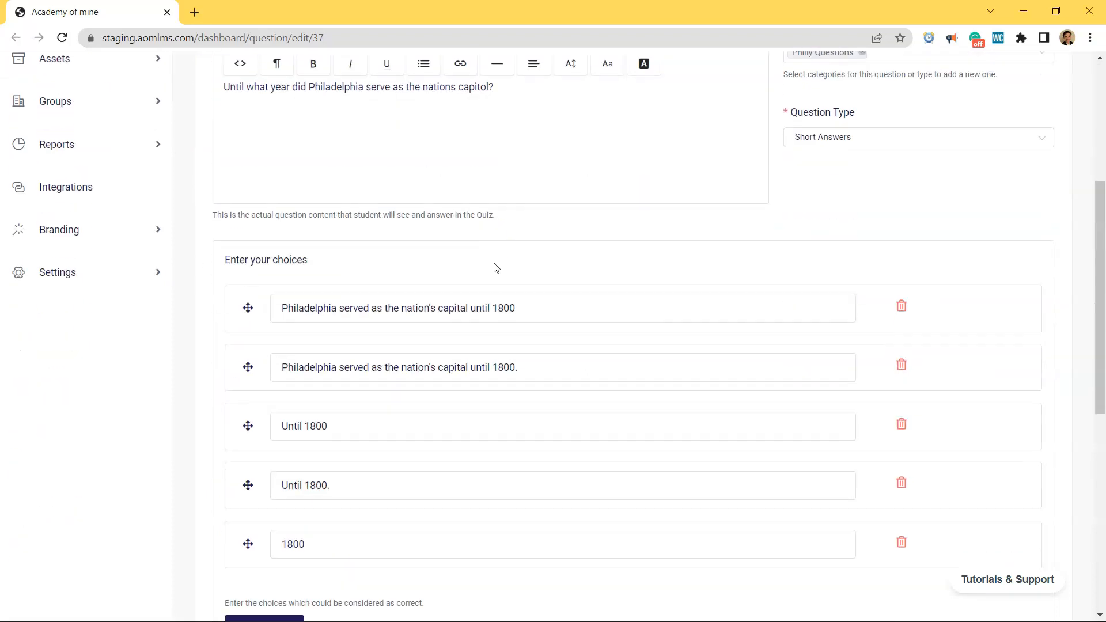
scroll(769, 192, "up", 1)
scroll(793, 233, "down", 1)
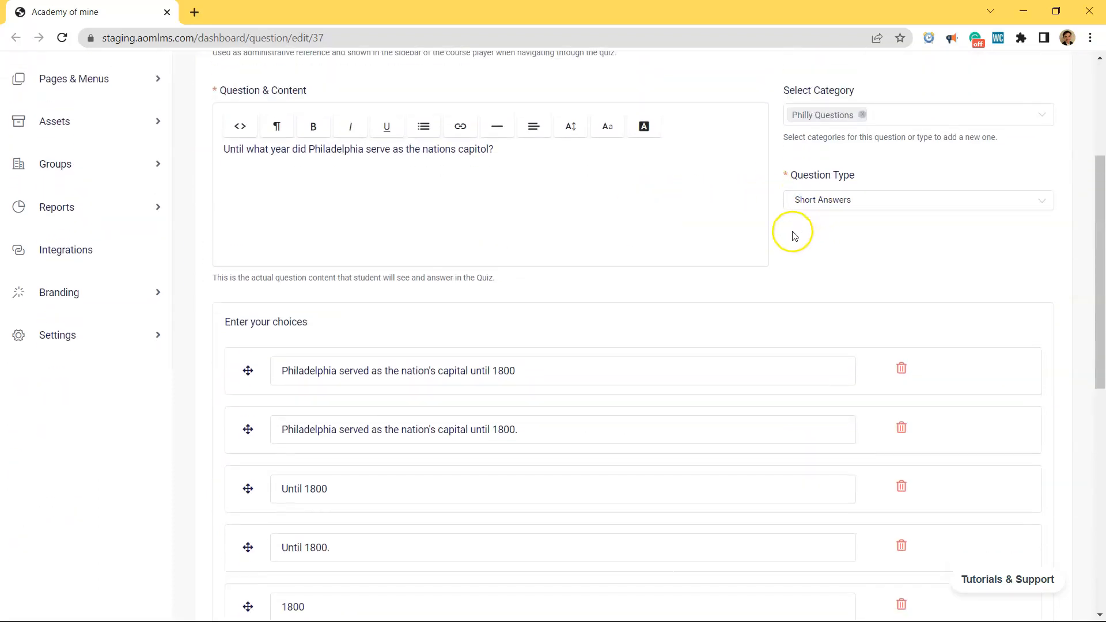
scroll(667, 262, "down", 1)
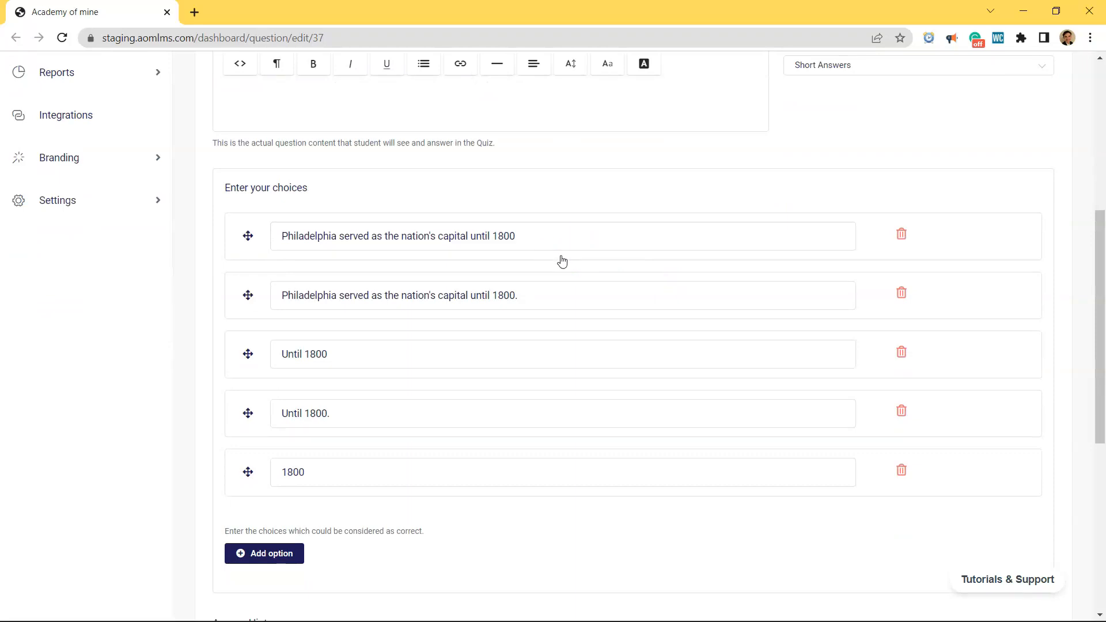
Examine the short-answer question's accepted answer choices and the hint telling students to type the year in numbers
scroll(539, 251, "down", 1)
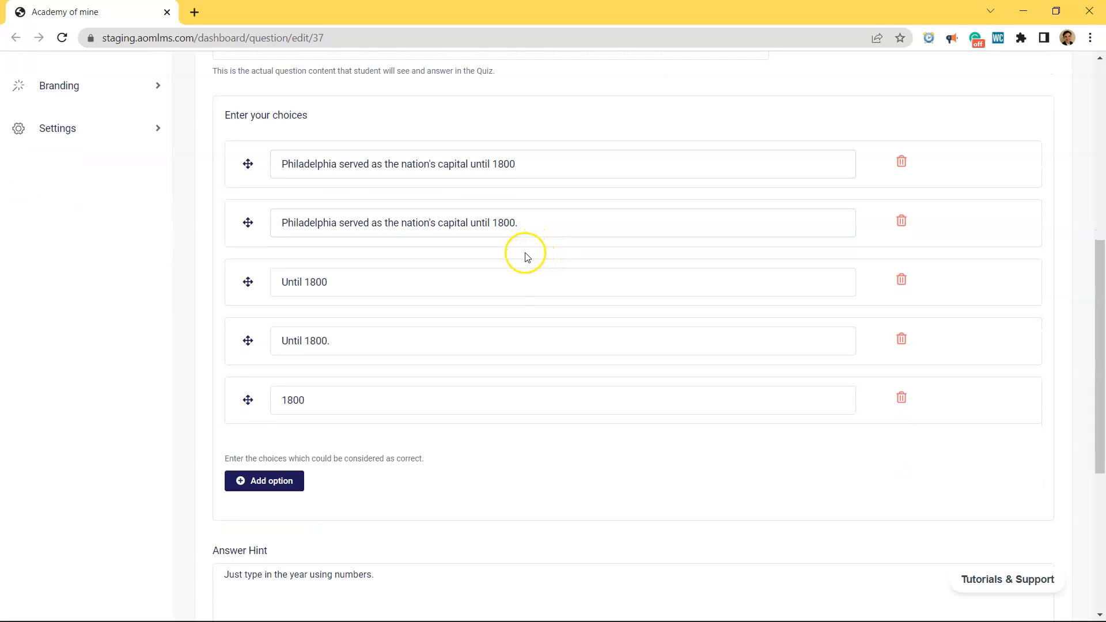
scroll(474, 284, "down", 2)
left_click_drag(406, 433, 213, 432)
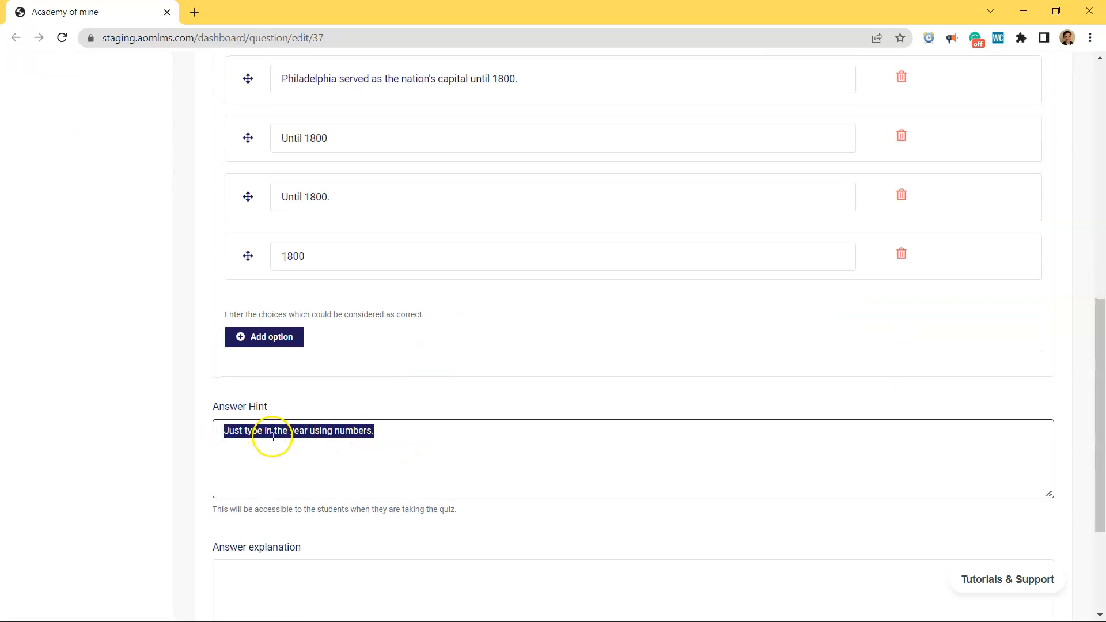
left_click(311, 436)
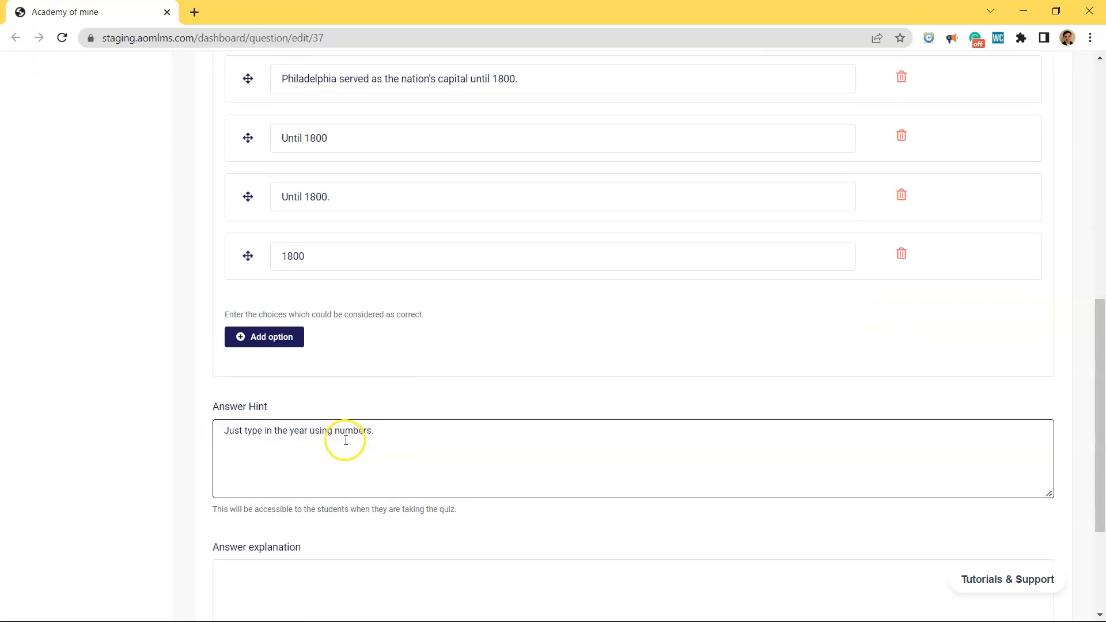
double_click(320, 433)
left_click(402, 443)
scroll(389, 433, "up", 10)
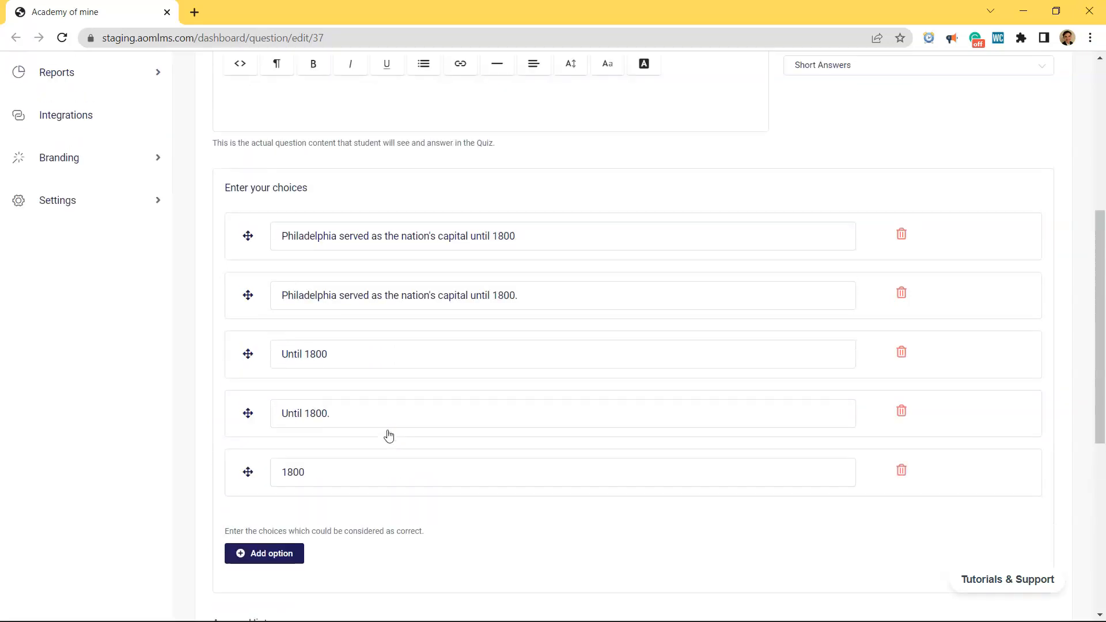
Recheck the short-answer question's accepted choices, answer hint and answer explanation, and update the question
scroll(388, 435, "down", 5)
scroll(386, 431, "down", 4)
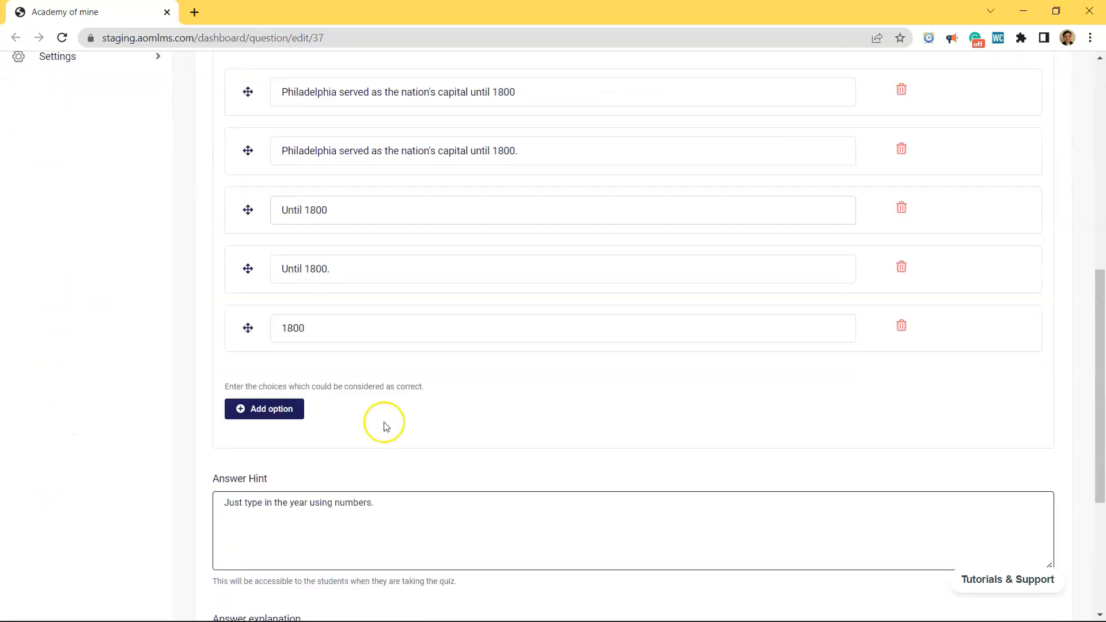
scroll(385, 425, "down", 2)
scroll(380, 420, "up", 2)
scroll(380, 427, "down", 4)
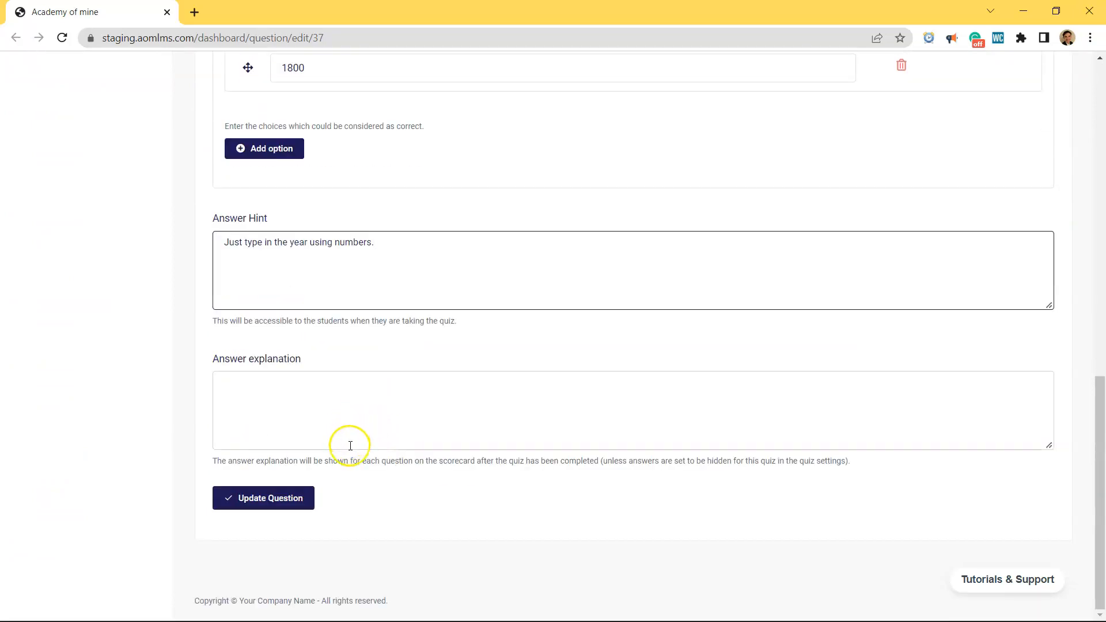
left_click(297, 498)
Open the Test Quiz module with ID 89 for editing and remove the question "Where is india" from it
left_click(83, 191)
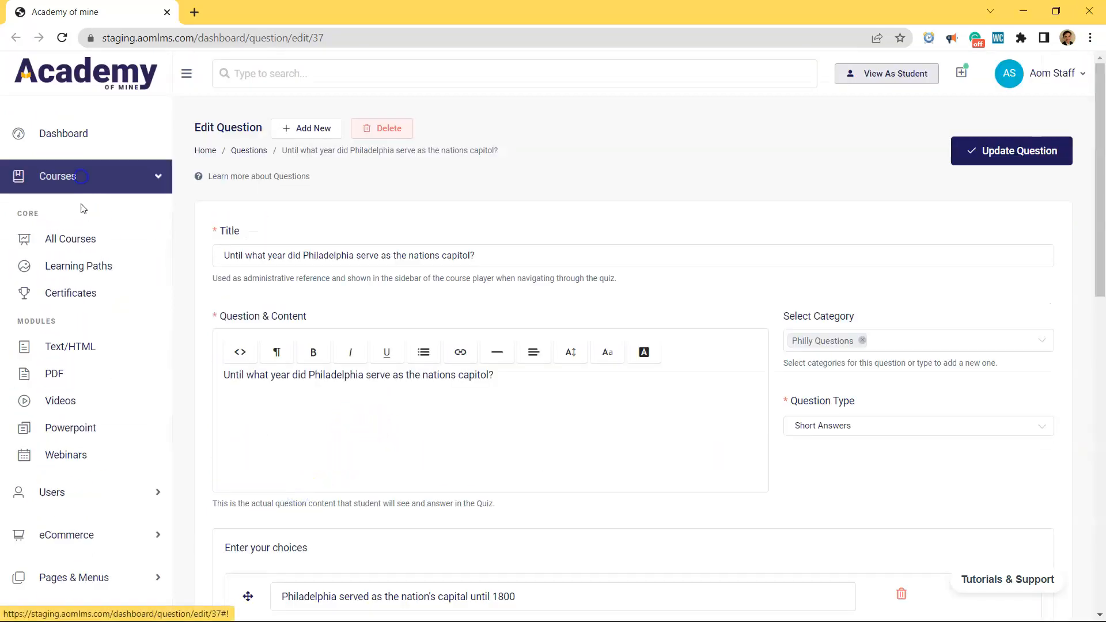
scroll(86, 414, "down", 1)
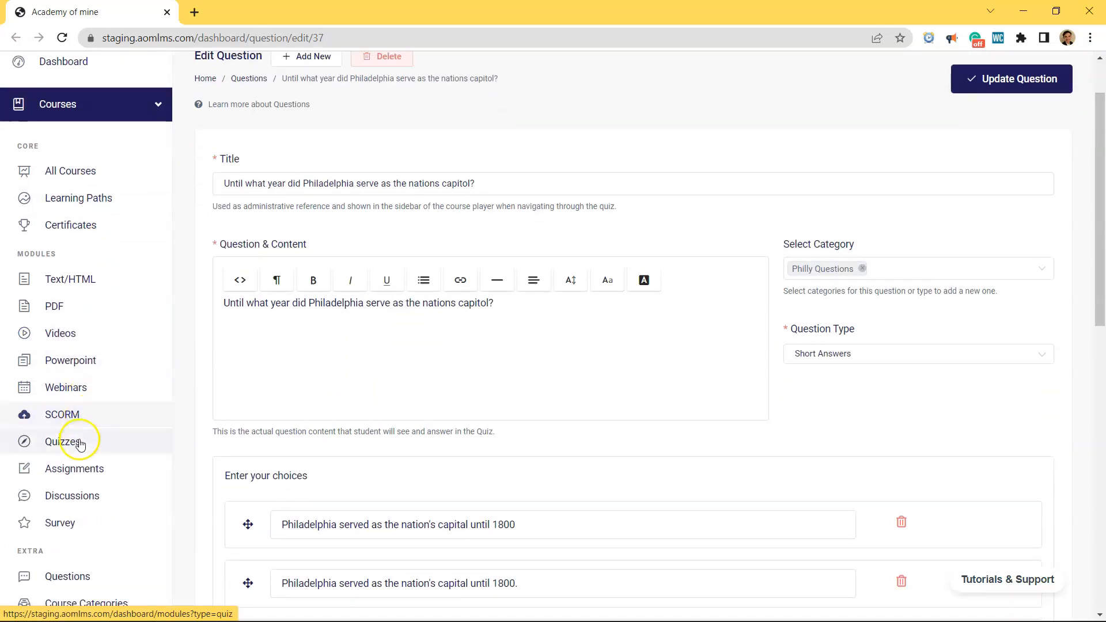
left_click(74, 441)
left_click(325, 306)
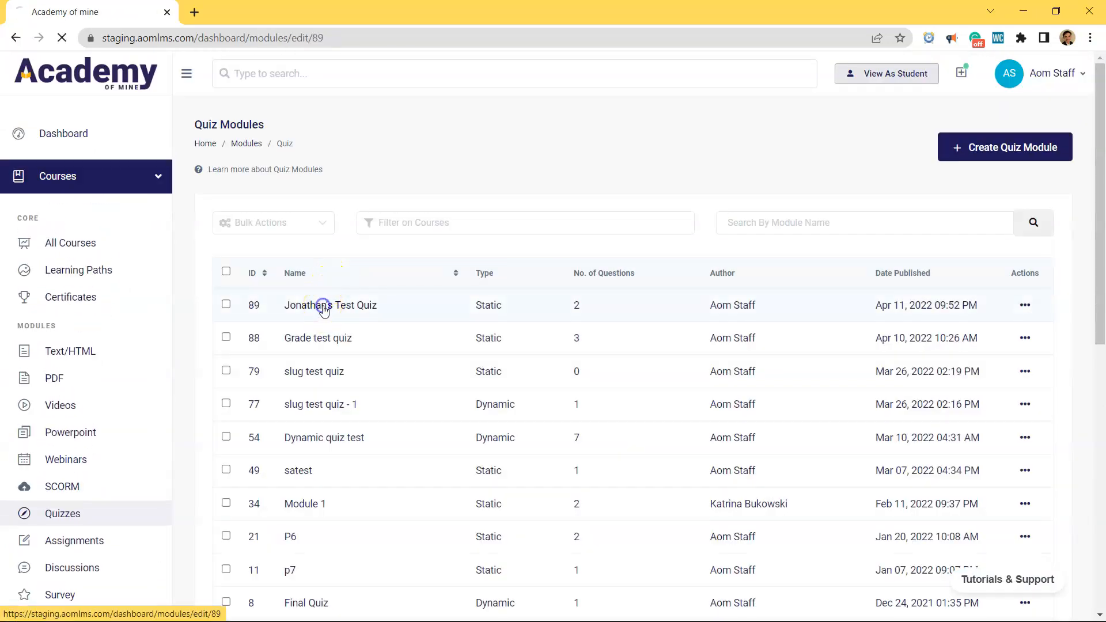
scroll(415, 377, "down", 7)
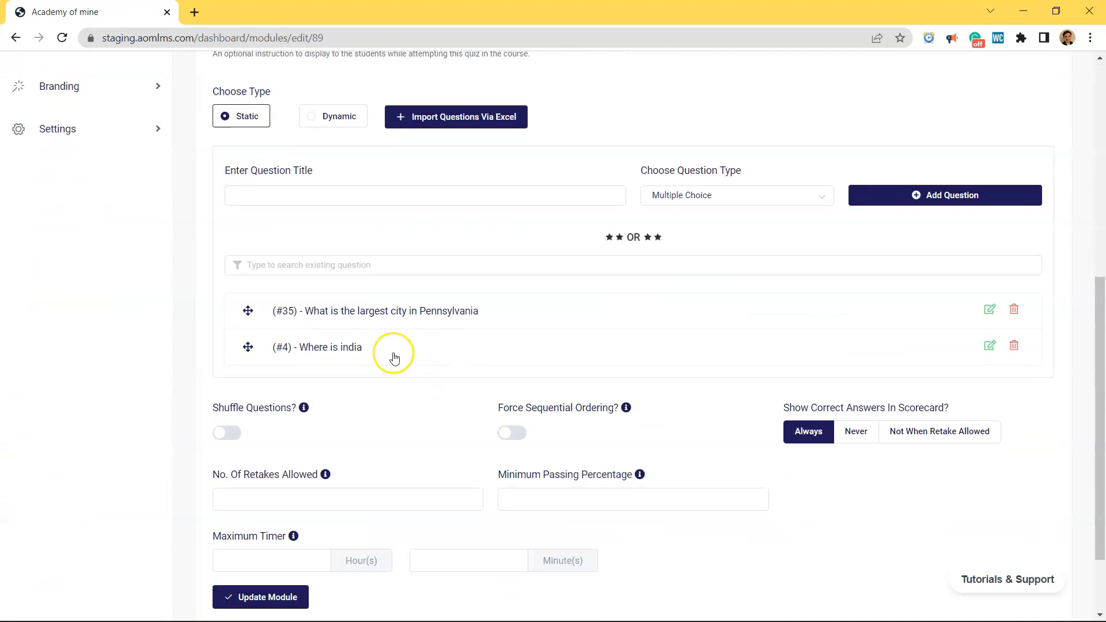
left_click(1014, 347)
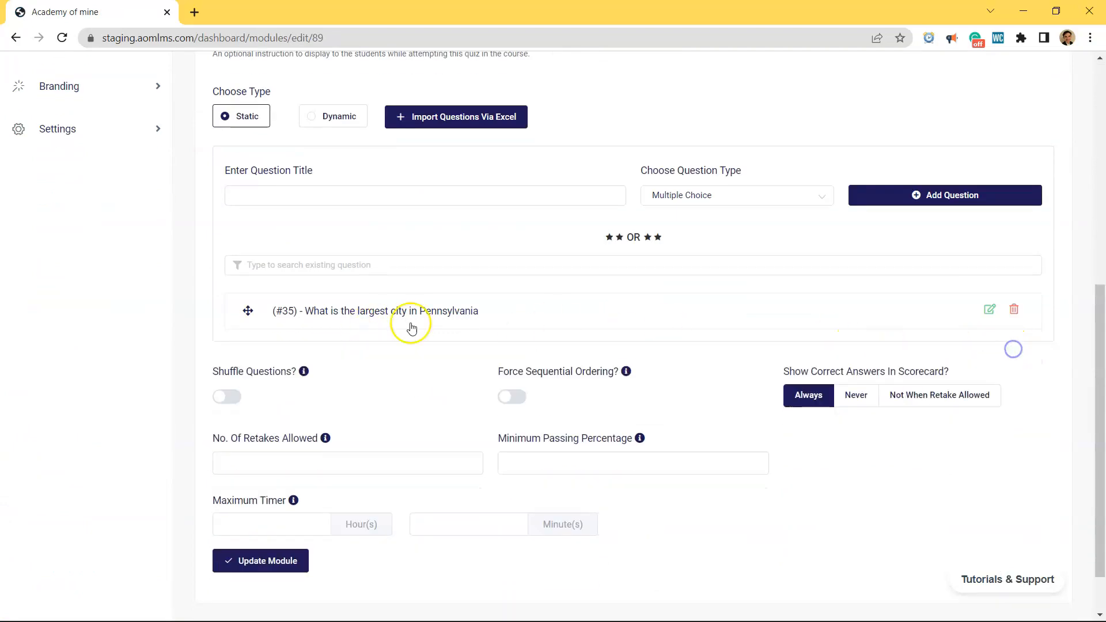
Search the existing questions for "food" and add "Food Philly Is Known For" to the quiz
left_click(367, 268)
type("food")
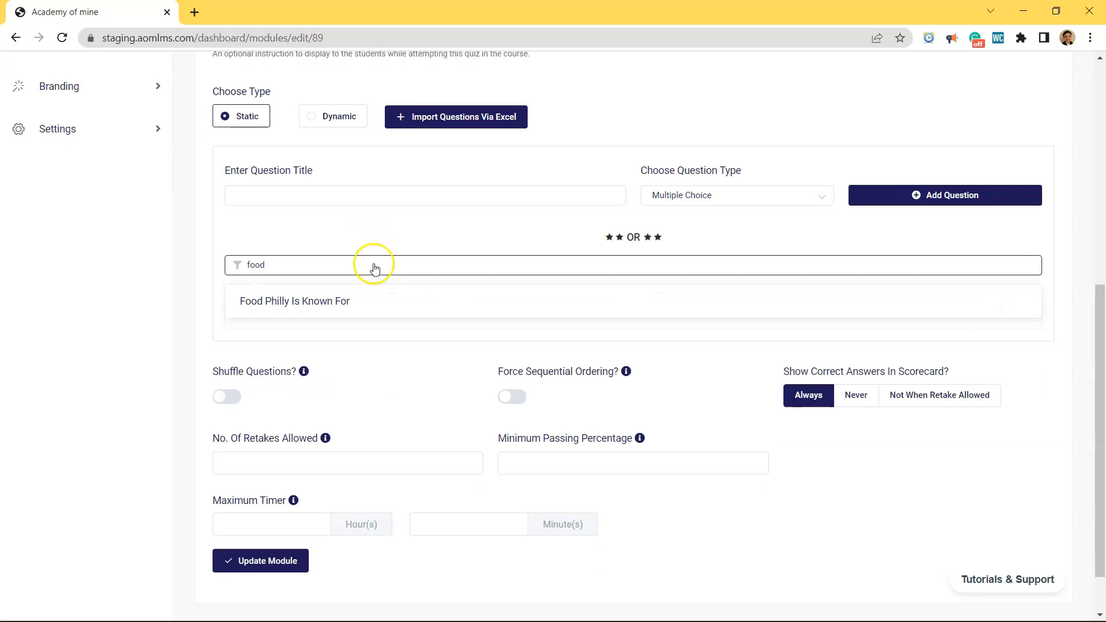
left_click(372, 301)
mouse_move(375, 295)
left_mouse_down()
mouse_move(388, 328)
mouse_move(390, 297)
mouse_move(390, 306)
left_mouse_up()
Find the existing question "Until what year did Philadelphia serve as the nations capitol?" by searching for "phi", and add it to the quiz
left_click(359, 263)
type("when")
left_click_drag(344, 266, 128, 265)
type("phi")
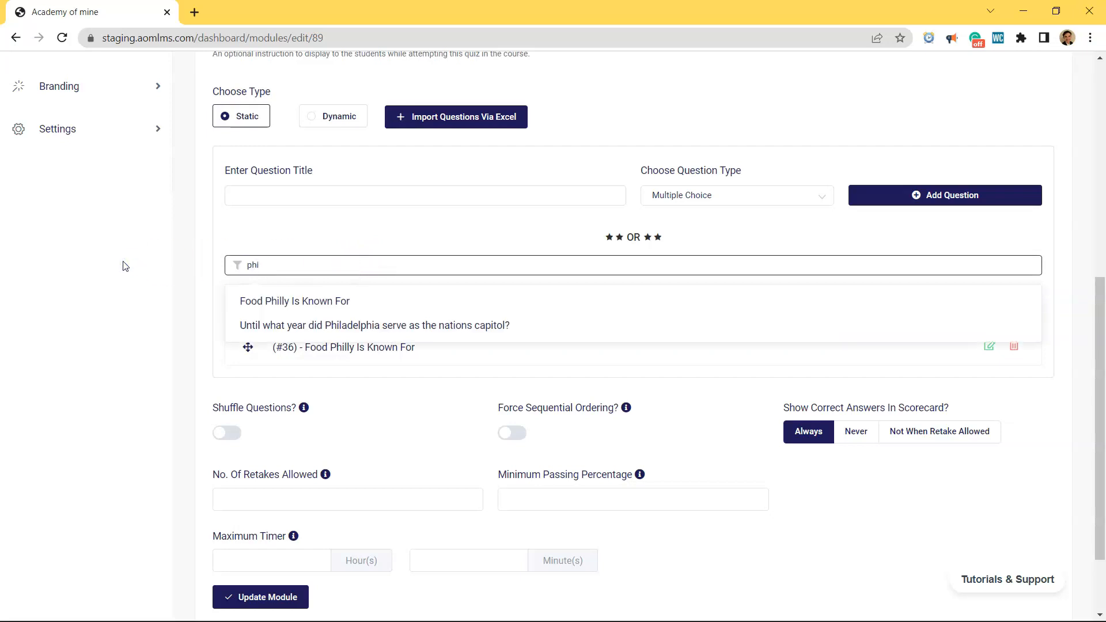
left_click(313, 325)
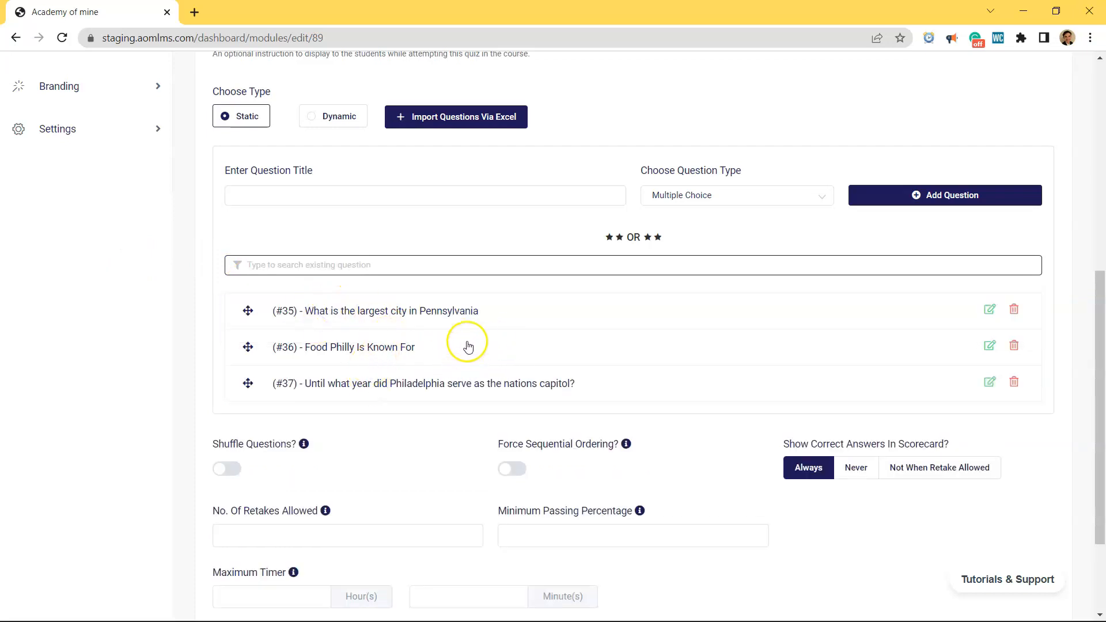
Clear the quiz's number of retakes allowed, and turn on Shuffle Questions and Force Sequential Ordering
scroll(505, 324, "down", 3)
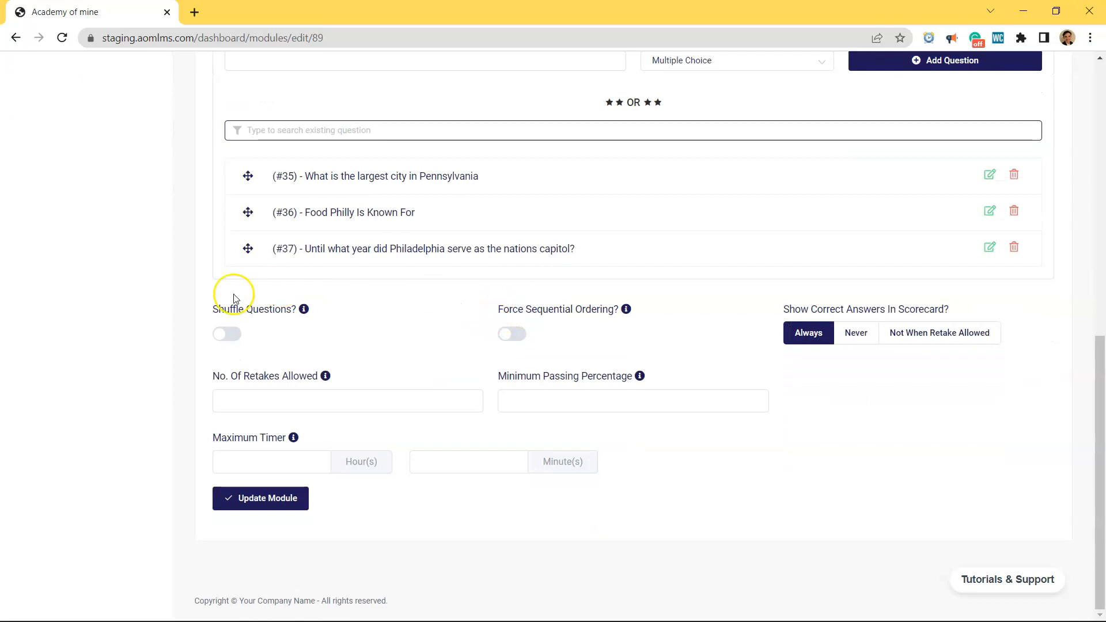
left_click(261, 546)
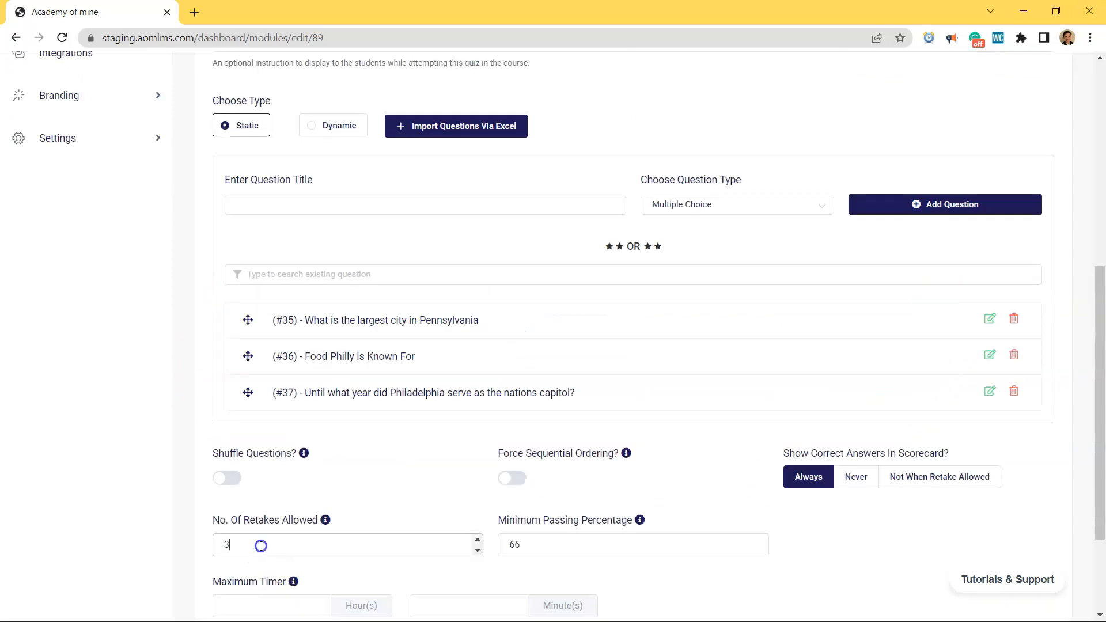
key("BackSpace")
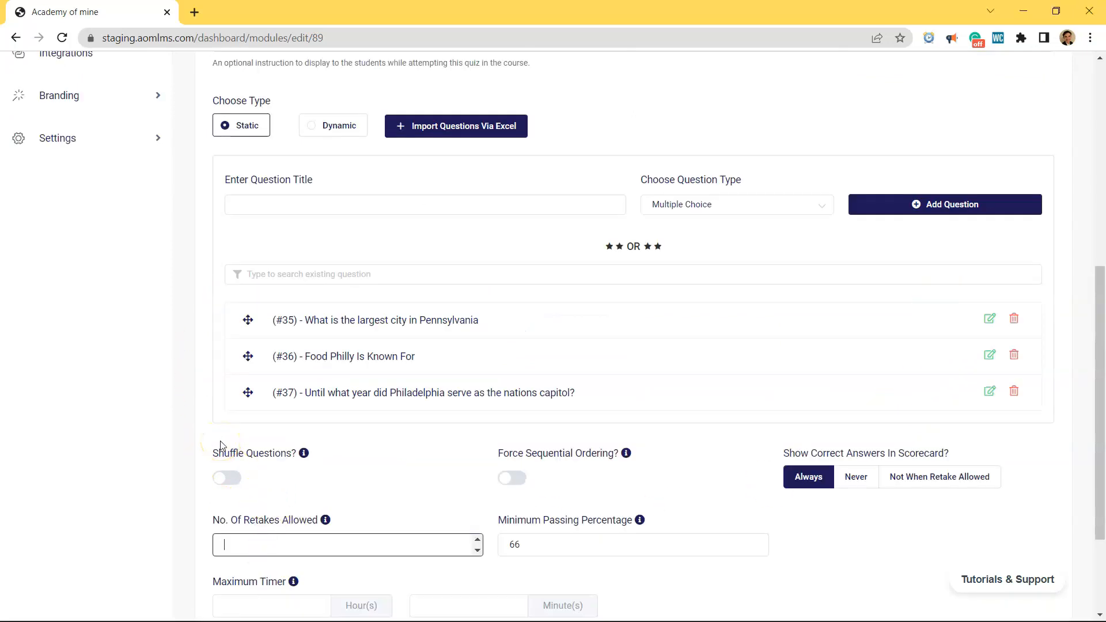
left_click(228, 480)
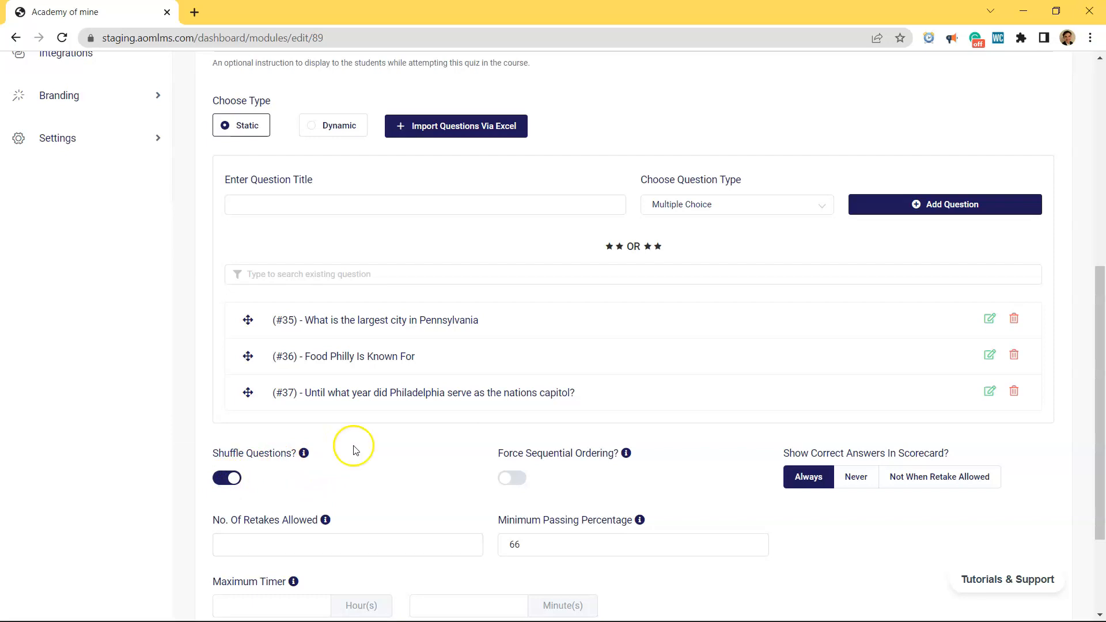
scroll(557, 461, "down", 2)
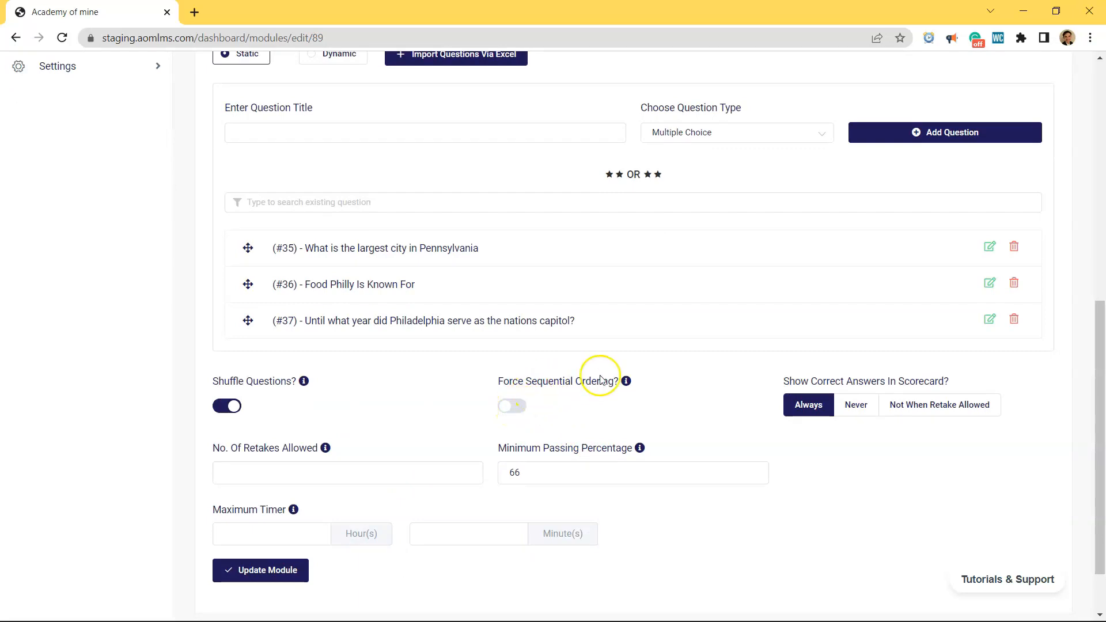
left_click(515, 409)
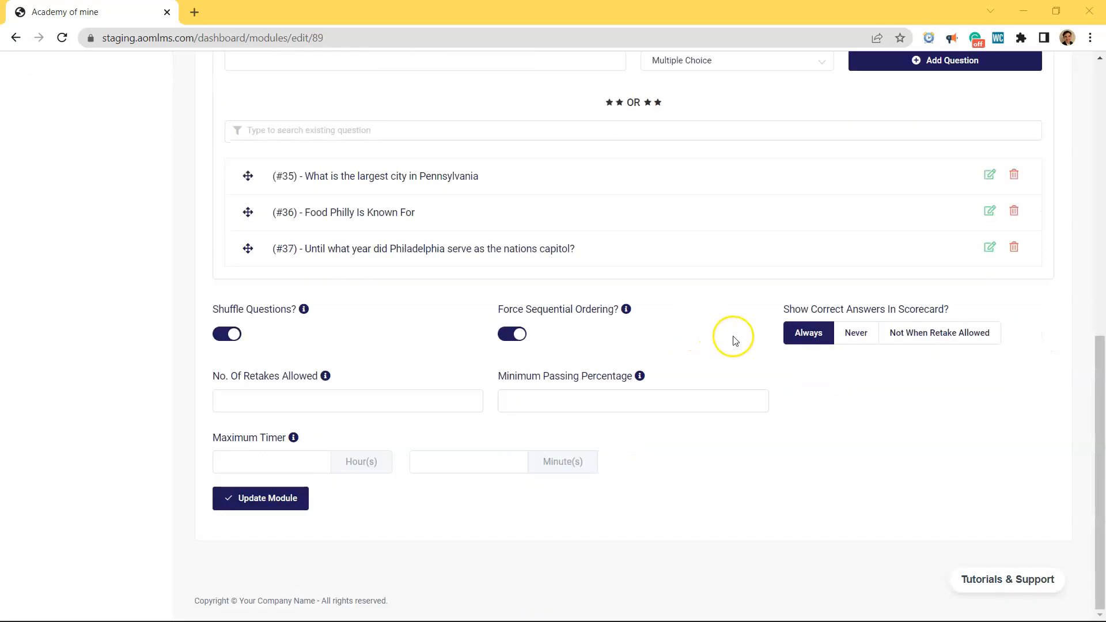
Try the Never and Not When Retake Allowed options for showing correct answers in the scorecard, and return to Always
scroll(738, 344, "up", 1)
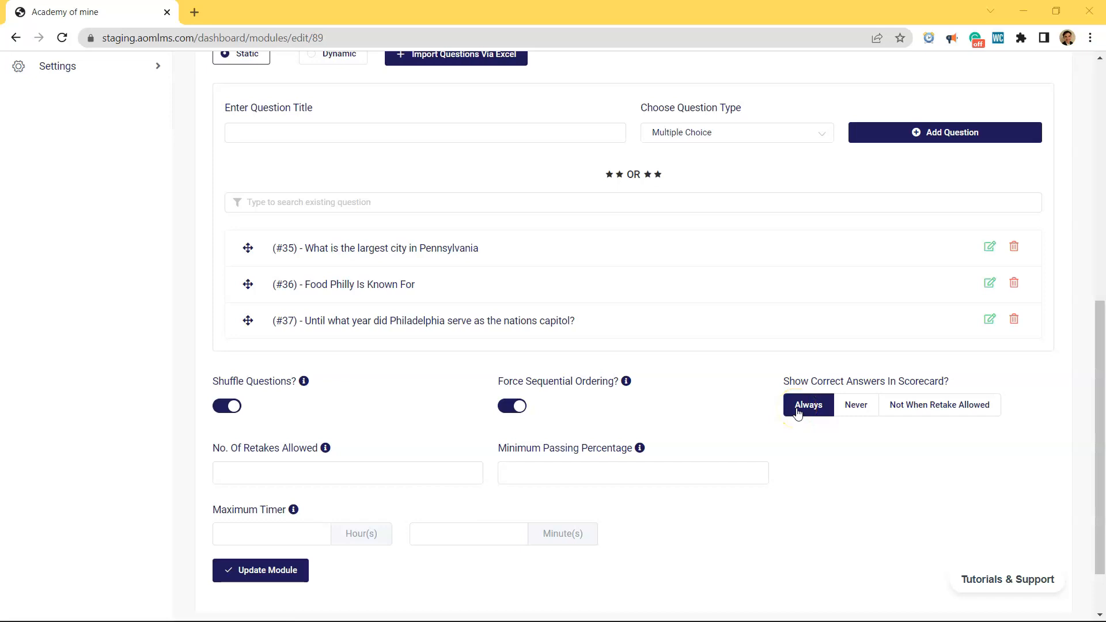
left_click(856, 410)
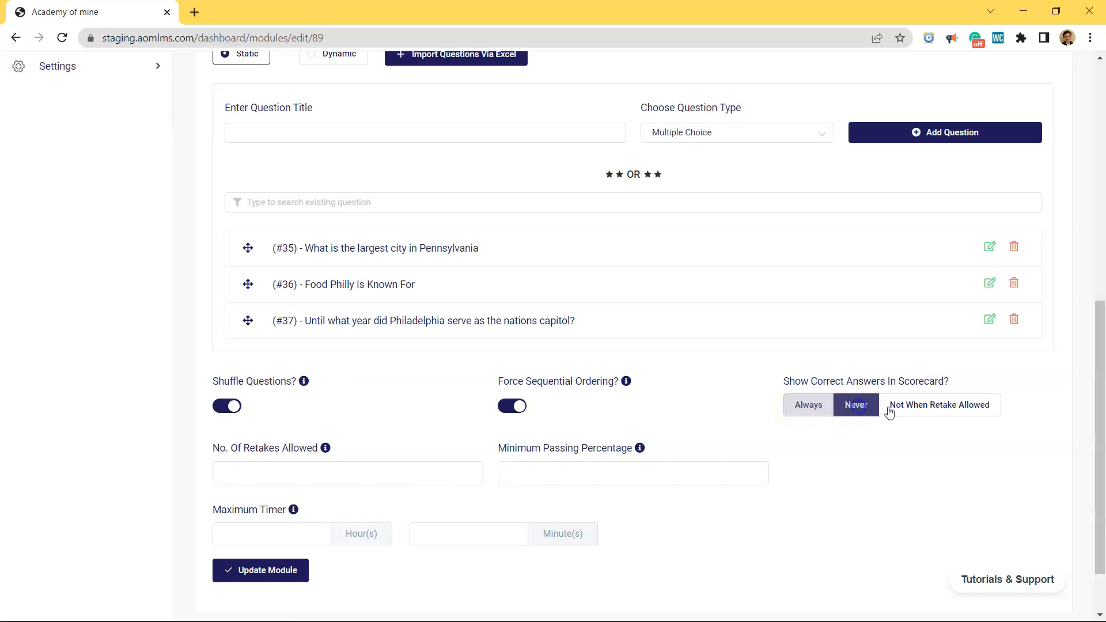
left_click(909, 410)
left_click(830, 410)
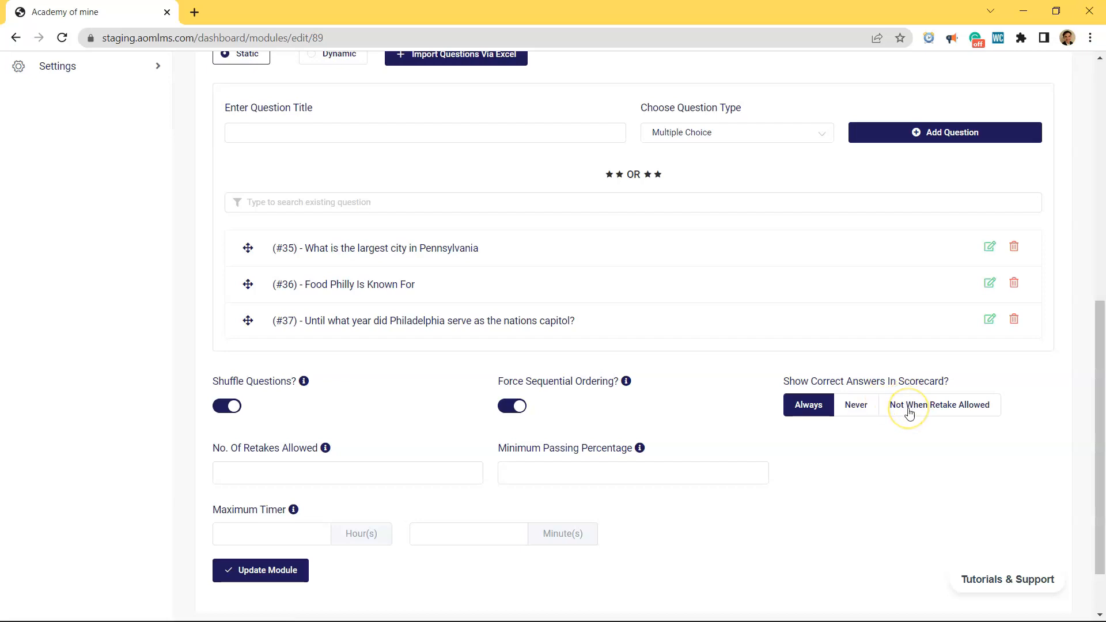
left_click(811, 403)
Try 3 as the number of retakes allowed, clear it again, and set the minimum passing percentage to 66
left_click(329, 474)
left_click(356, 448)
left_click(366, 474)
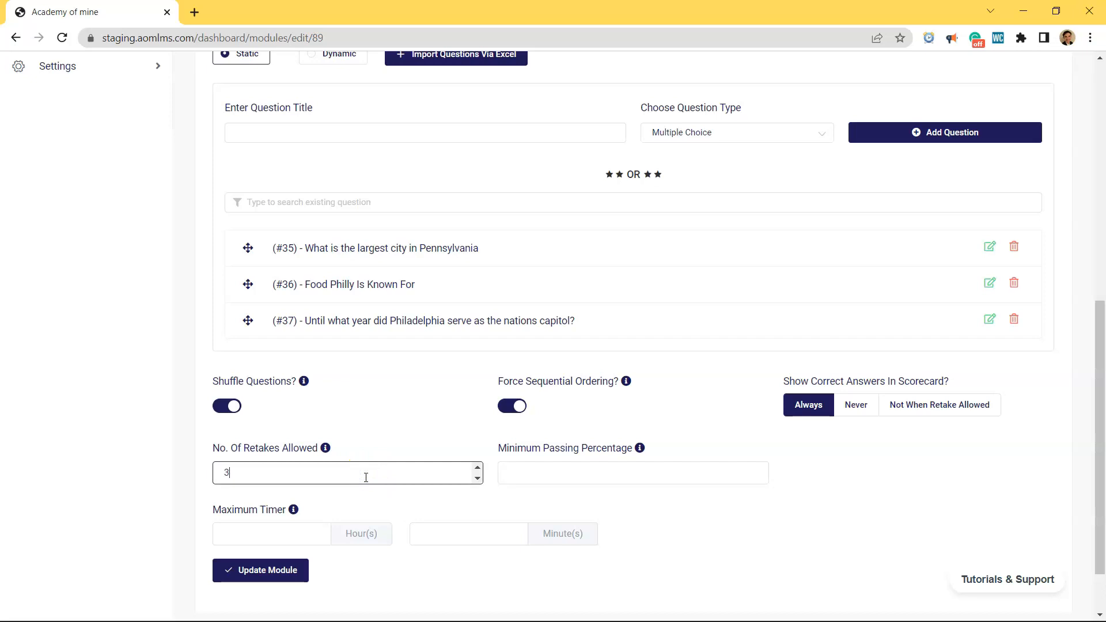
left_click(539, 477)
left_click(692, 441)
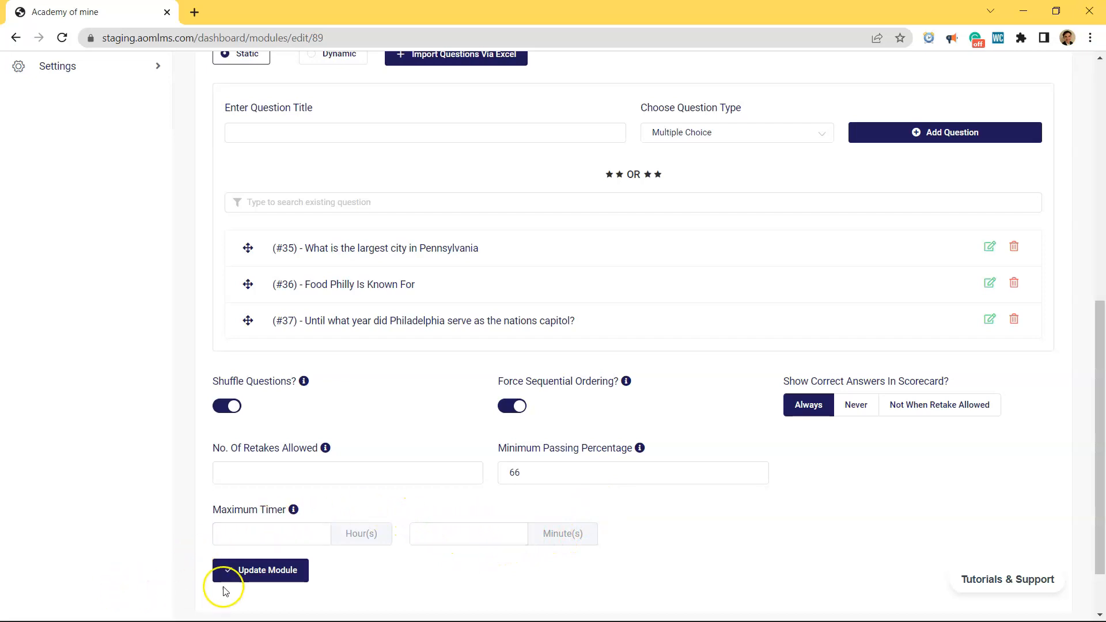
Try a maximum timer of 15 minutes for the quiz, and clear it again
left_click(246, 533)
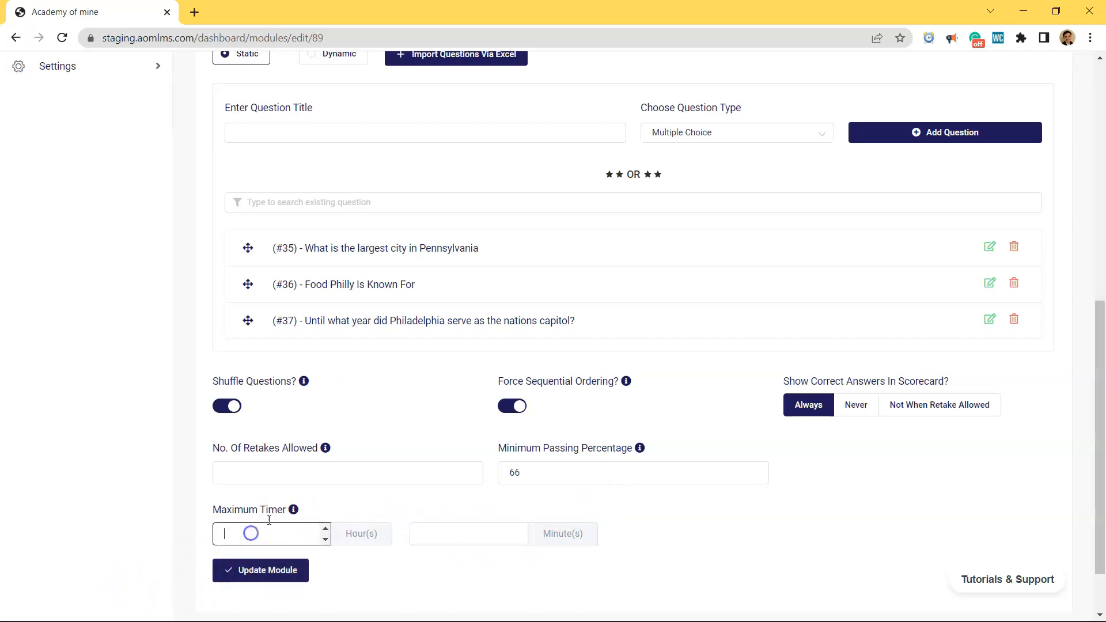
left_click(327, 539)
left_click(436, 534)
type("15")
left_click_drag(442, 534, 402, 531)
key("BackSpace")
left_click(296, 536)
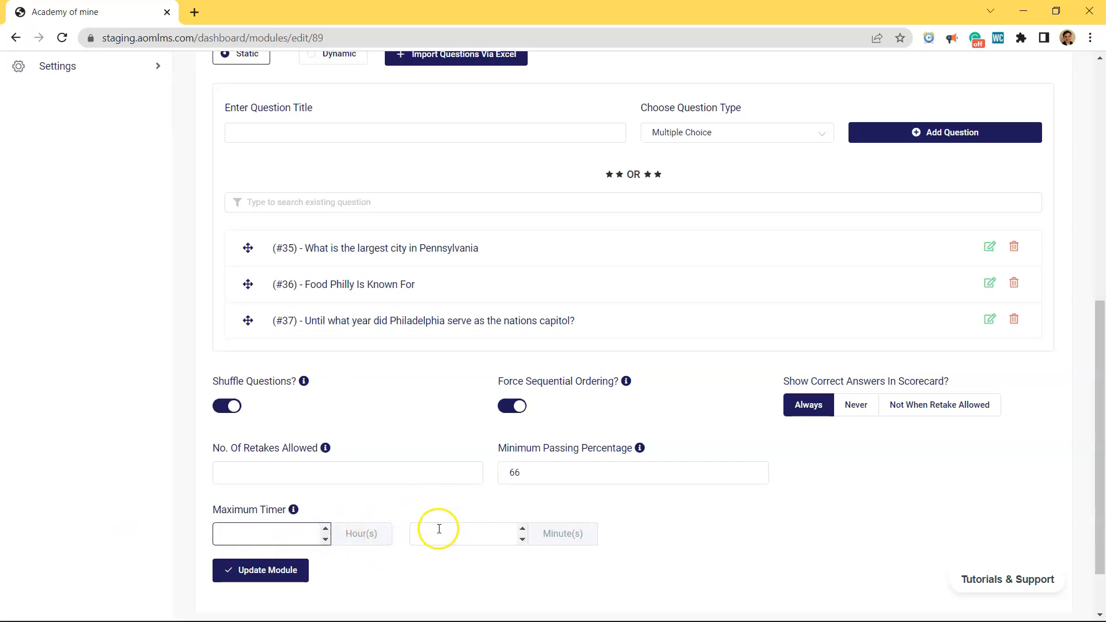
Open the course Advanced Professional Development for editing and go to its curriculum
scroll(80, 95, "up", 8)
left_click(86, 112)
left_click(91, 182)
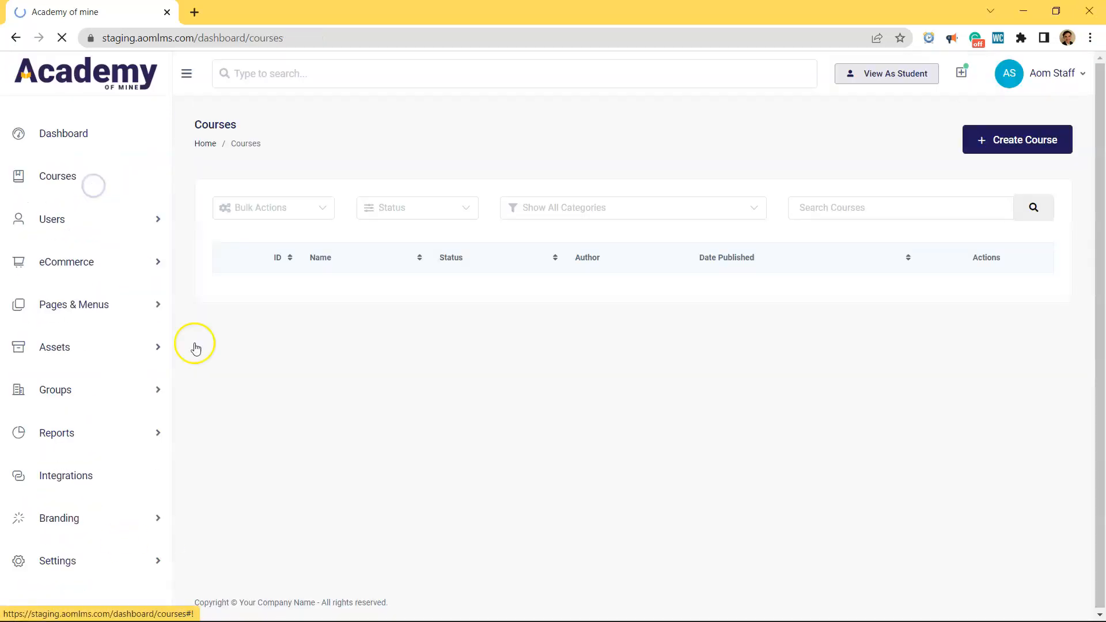
scroll(479, 361, "down", 20)
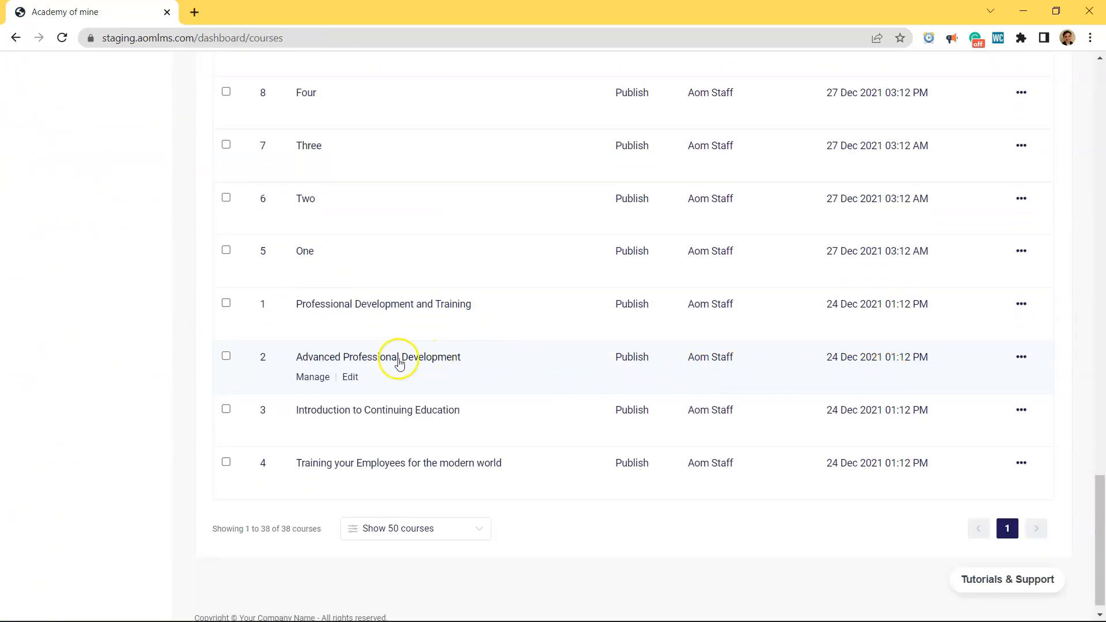
left_click(348, 377)
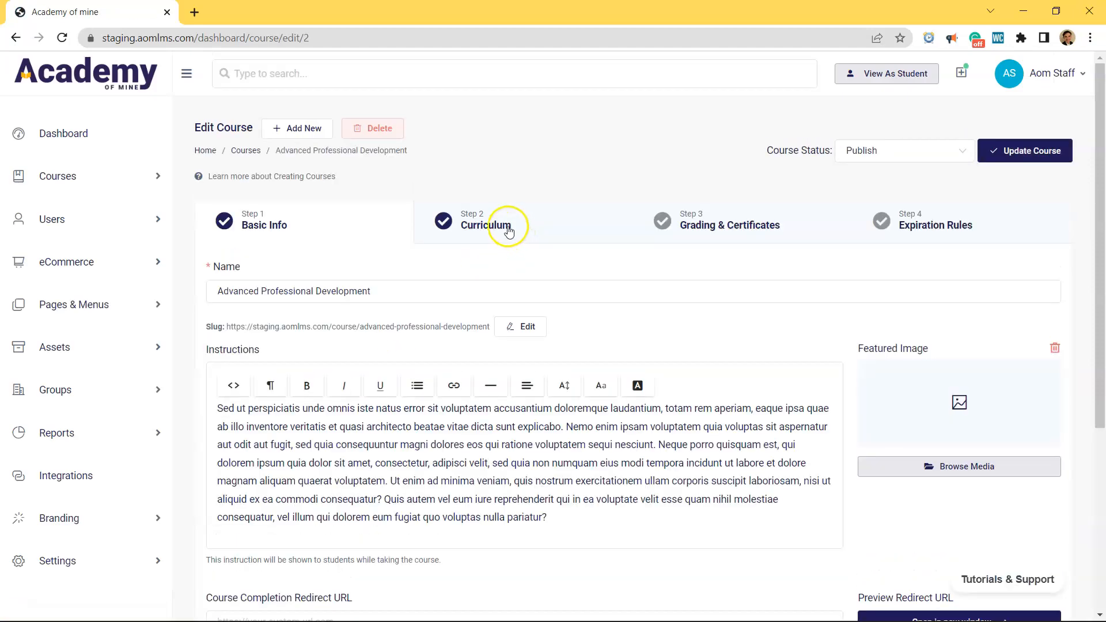
left_click(509, 231)
Add the existing Test Quiz module (#89) to the course curriculum after the Final Quiz
scroll(493, 336, "down", 15)
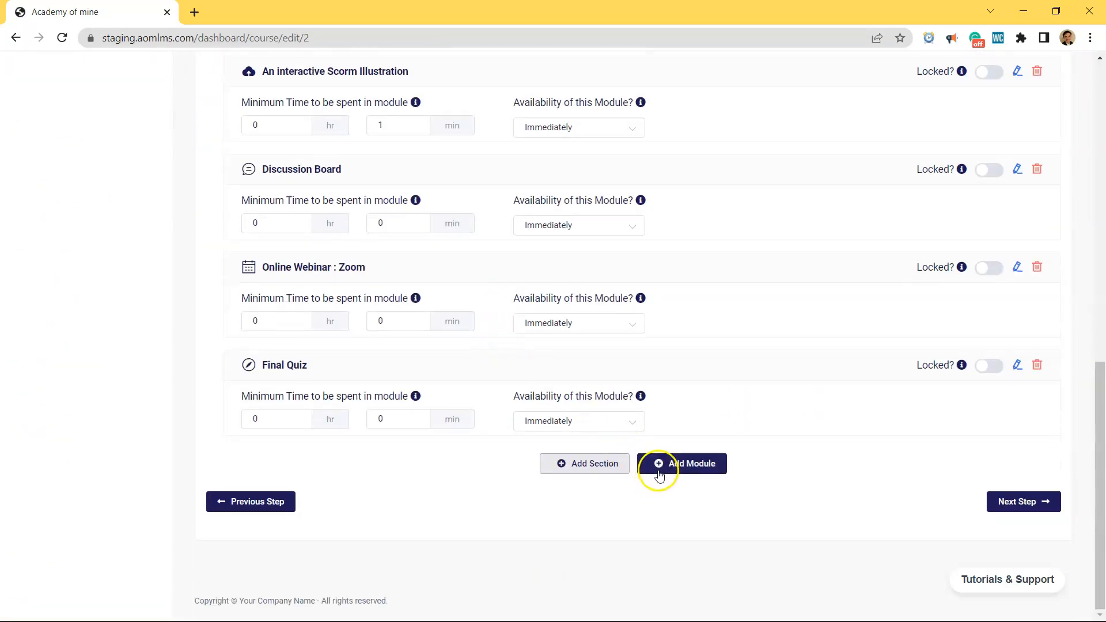
left_click(659, 474)
left_click(771, 529)
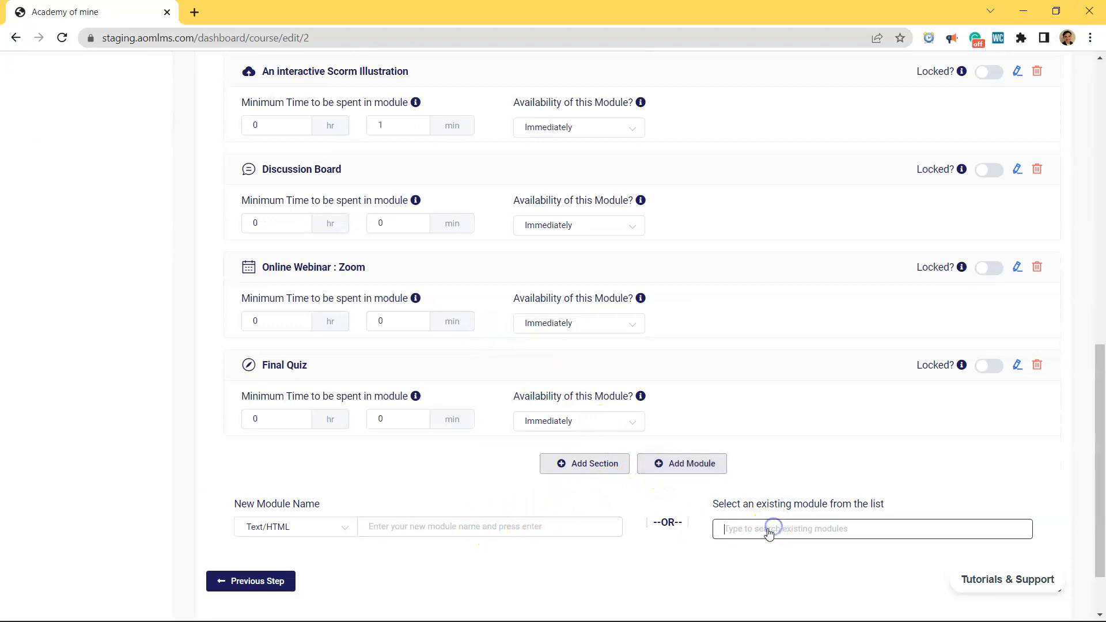
type("jonathan")
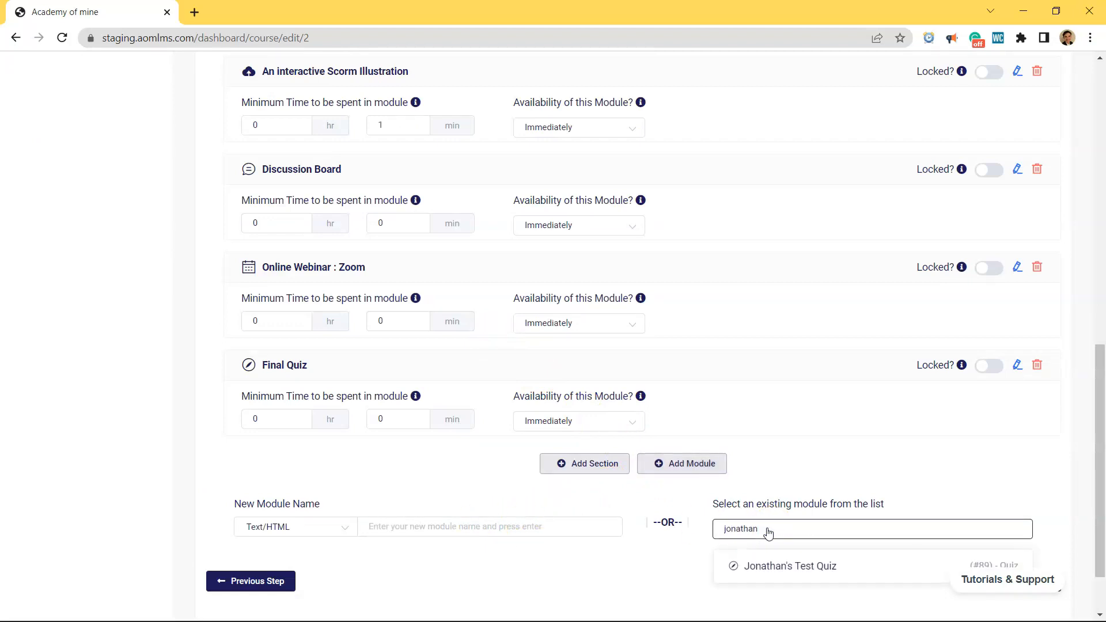
left_click(780, 568)
scroll(711, 464, "down", 2)
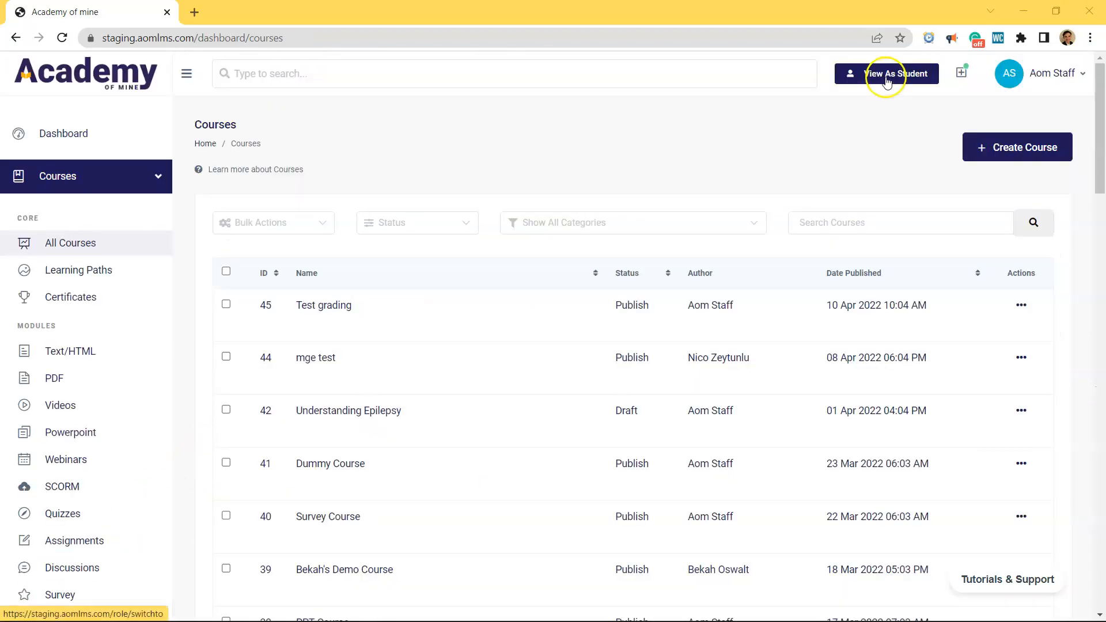
Switch to the student view, launch the course Advanced Professional Development and open its Test Quiz module
left_click(888, 75)
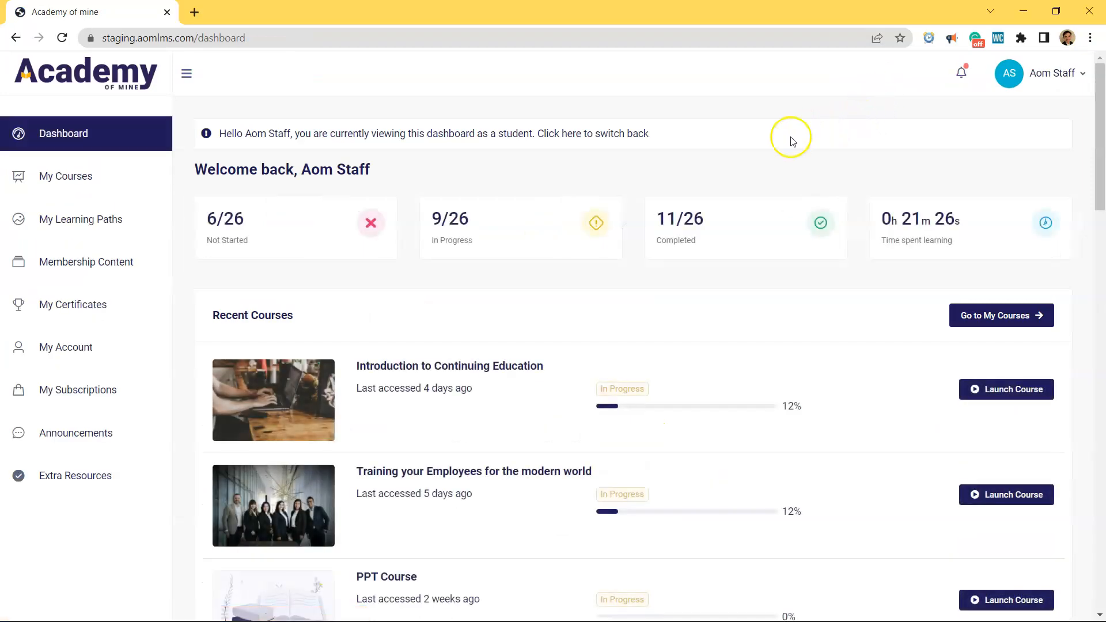
scroll(790, 136, "down", 4)
scroll(778, 148, "down", 14)
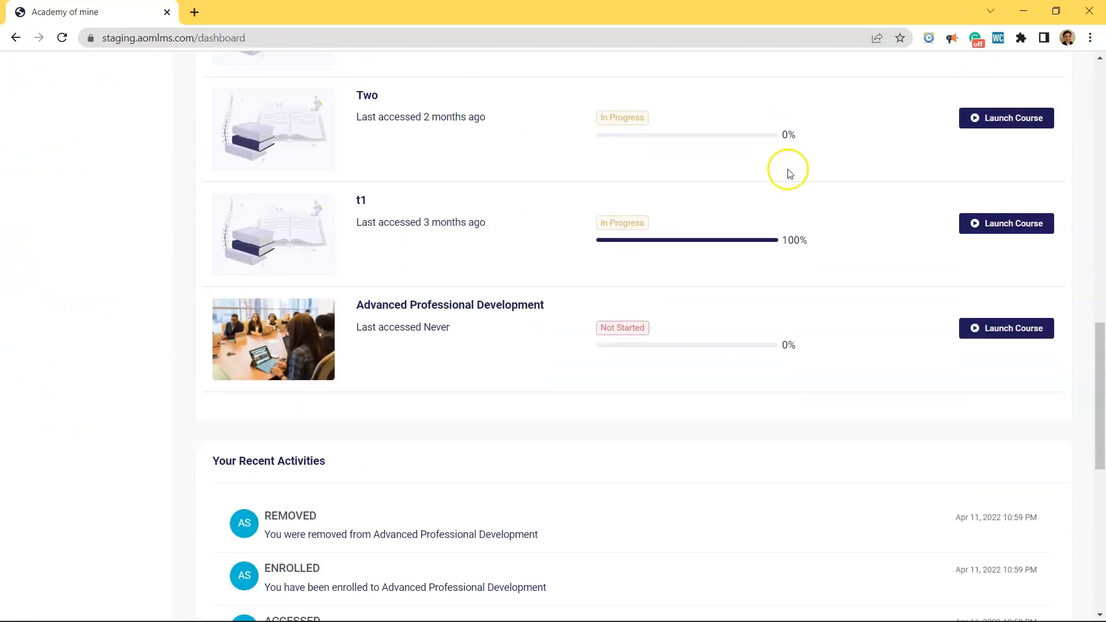
left_click(968, 330)
scroll(950, 328, "down", 5)
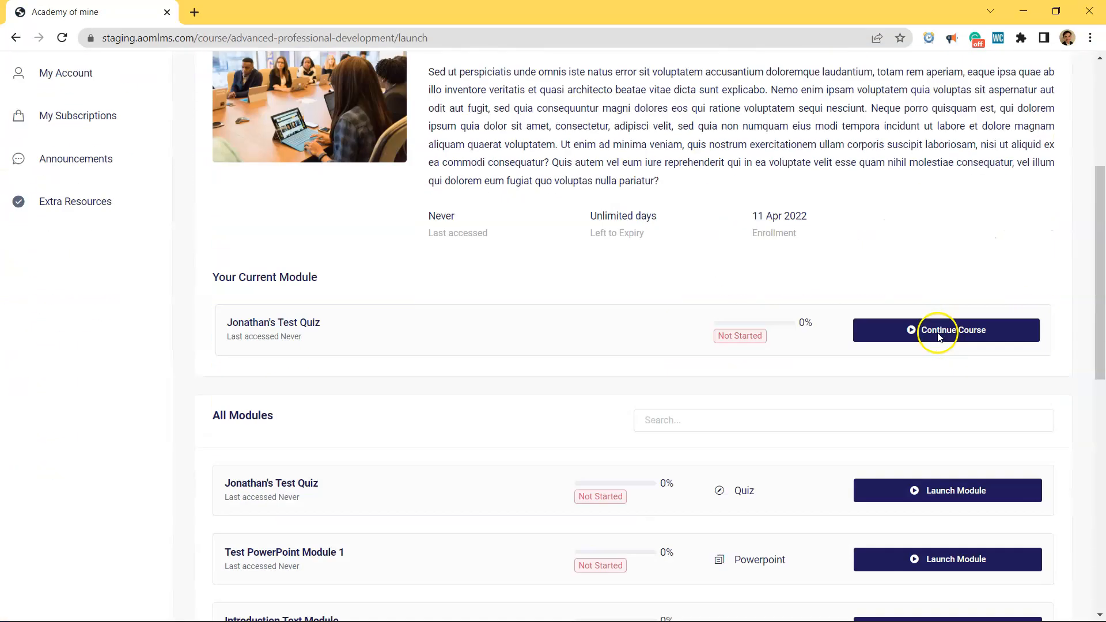
left_click(952, 325)
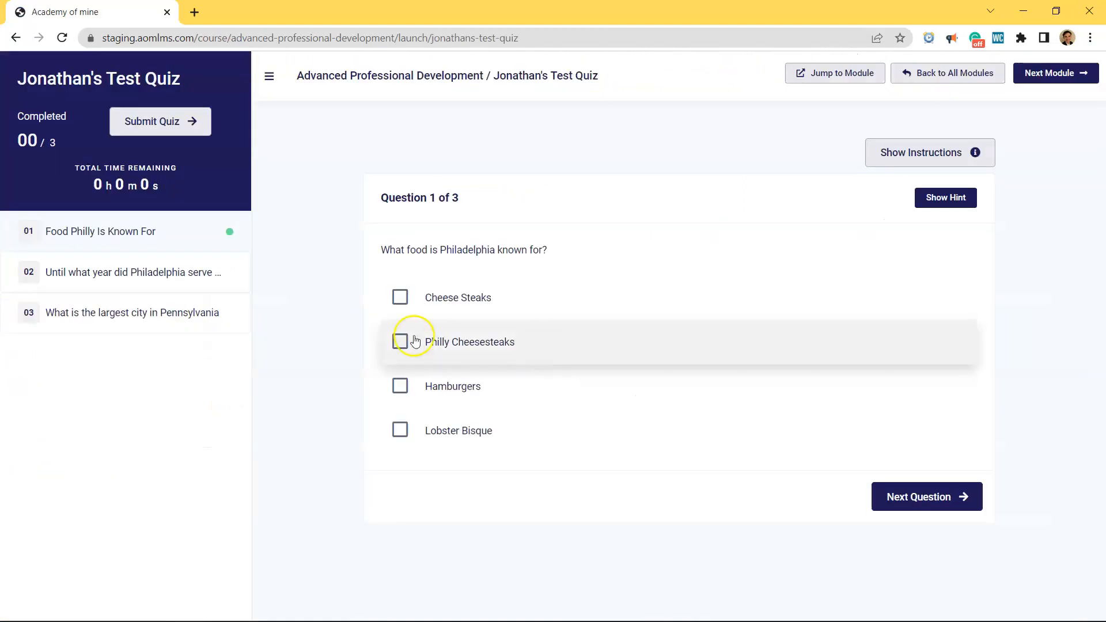
left_click_drag(168, 189, 133, 199)
left_click(156, 189)
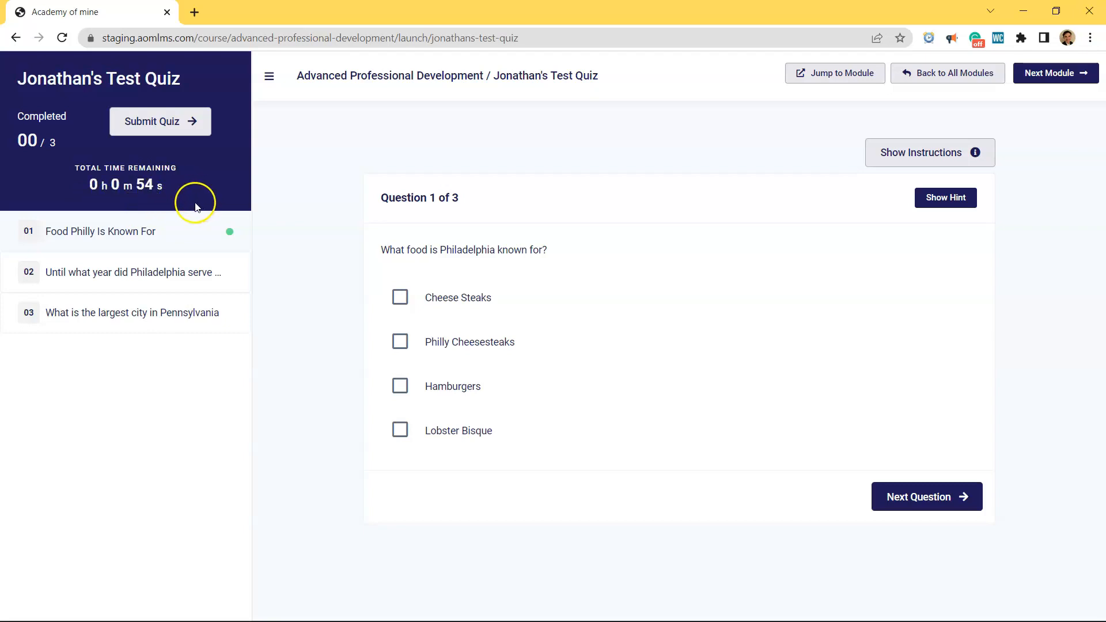
left_click(150, 189)
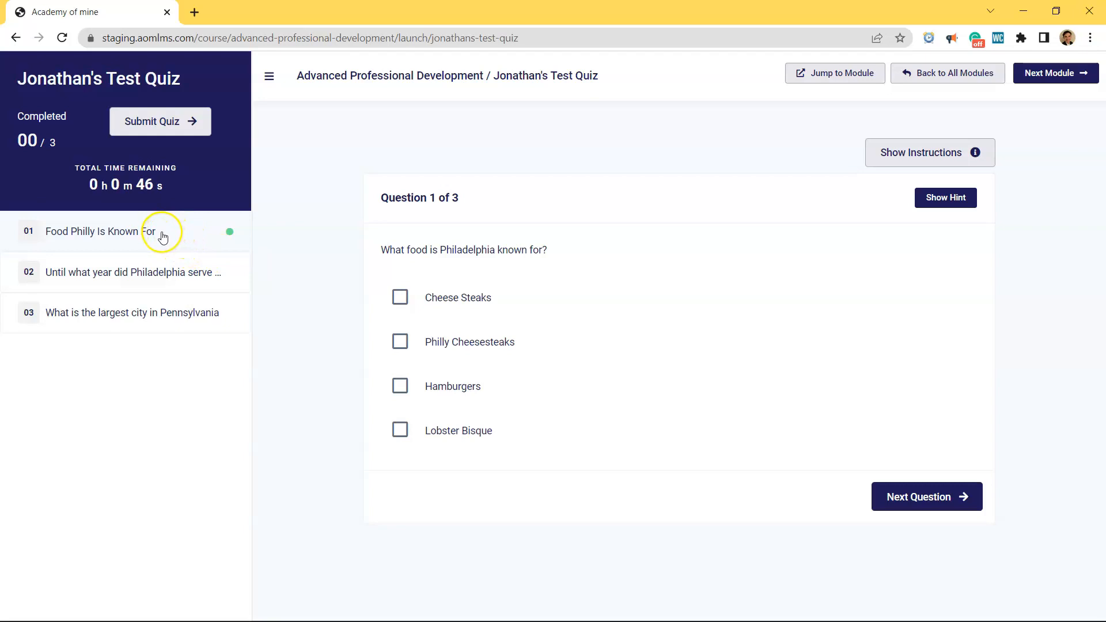
Try to move on to question 2 of the quiz without answering question 1, both from the question list and with Next Question
left_click_drag(166, 237, 229, 277)
left_click(219, 306)
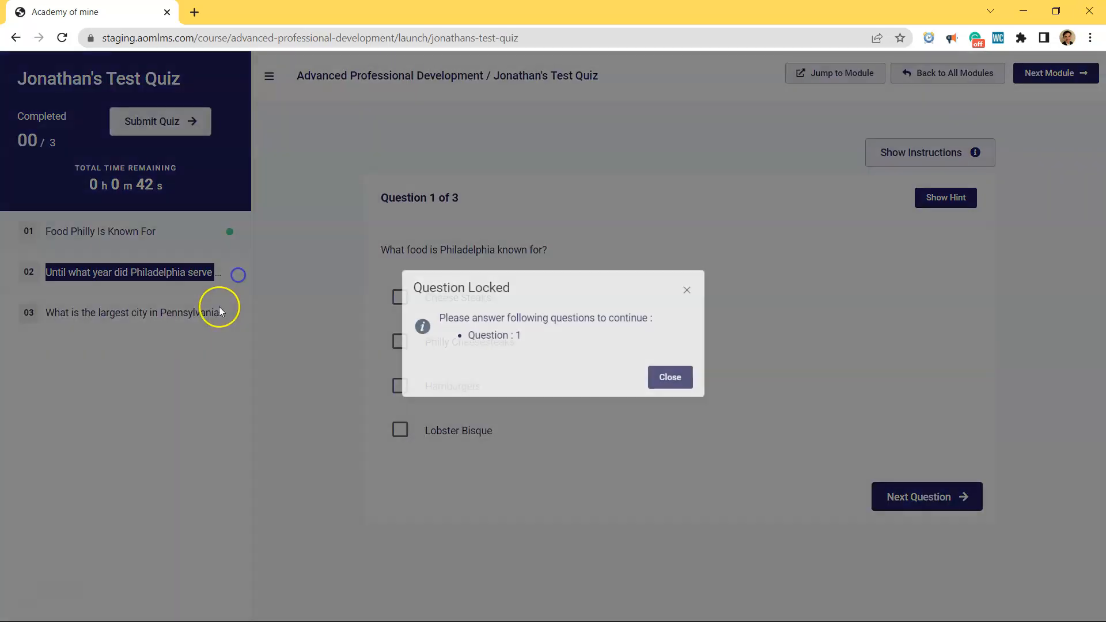
left_click(662, 379)
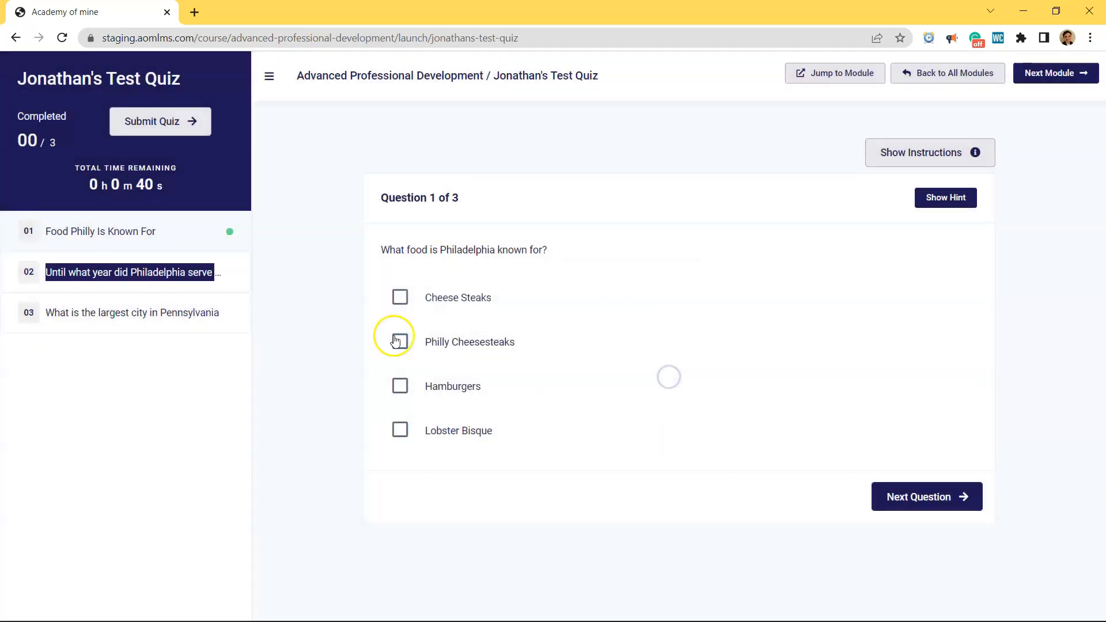
left_click(271, 265)
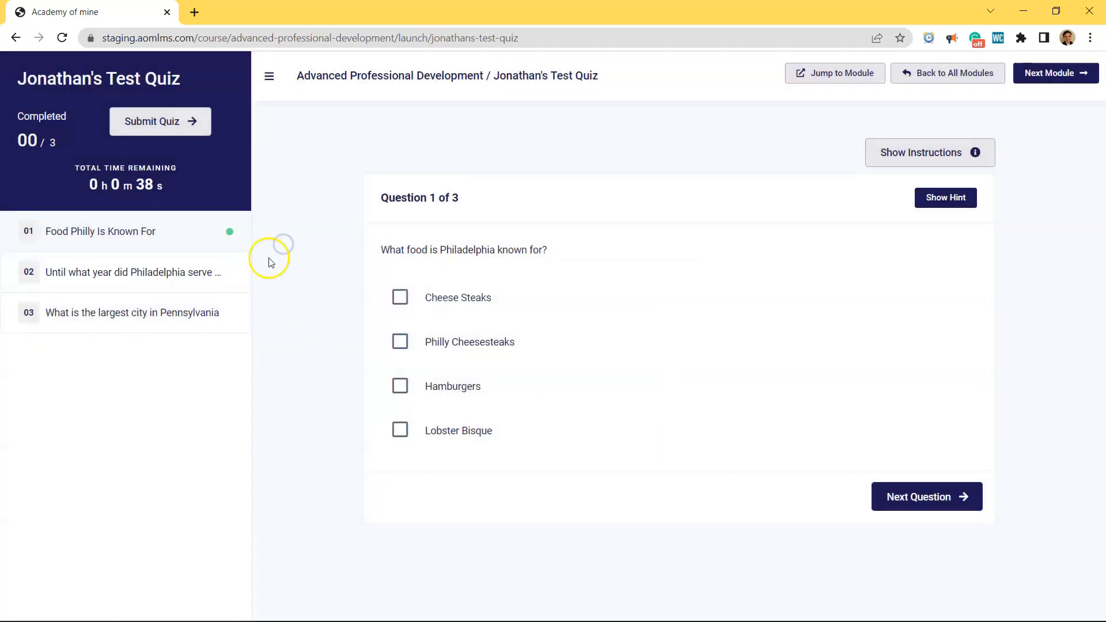
left_click(181, 279)
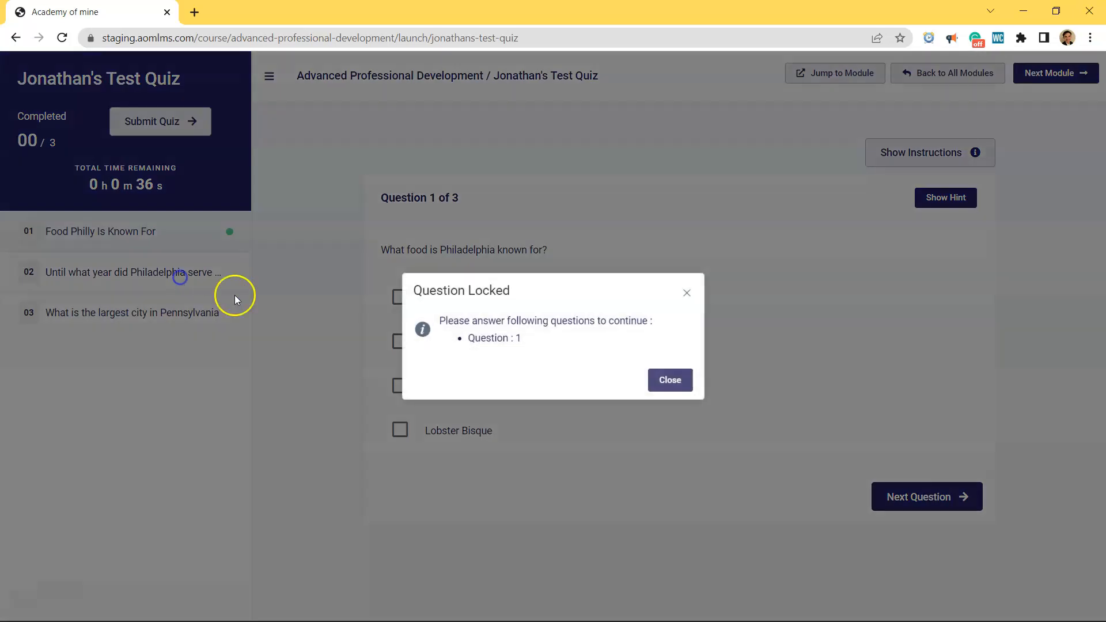
left_click(684, 385)
left_click(939, 497)
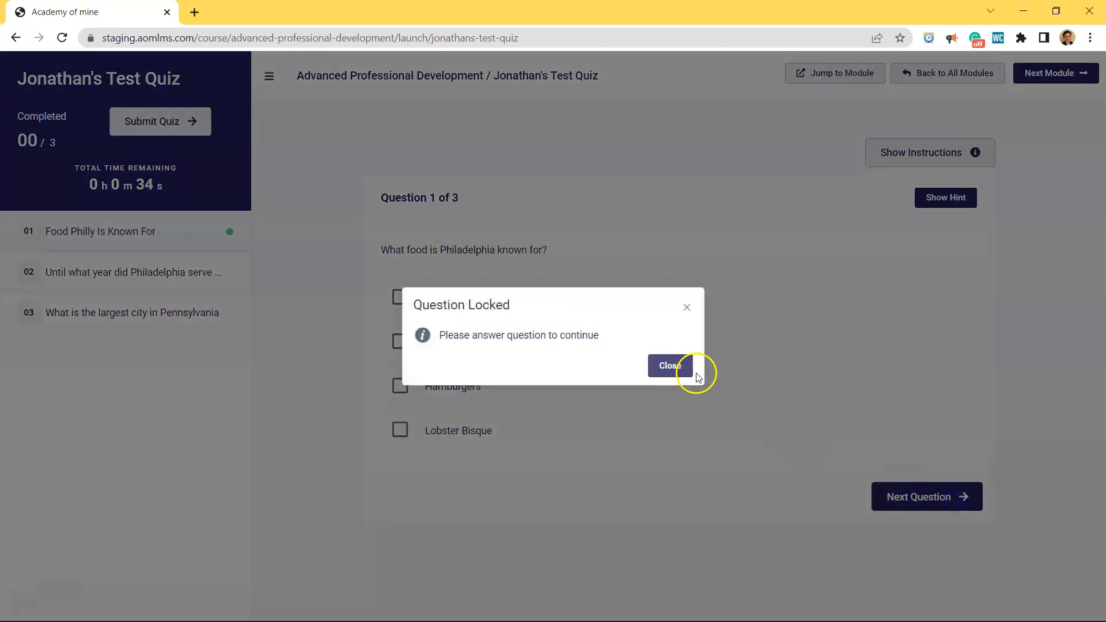
left_click(683, 378)
Answer question 1 with Cheese Steaks and Philly Cheesesteaks, and question 2 with 1800
left_click(508, 307)
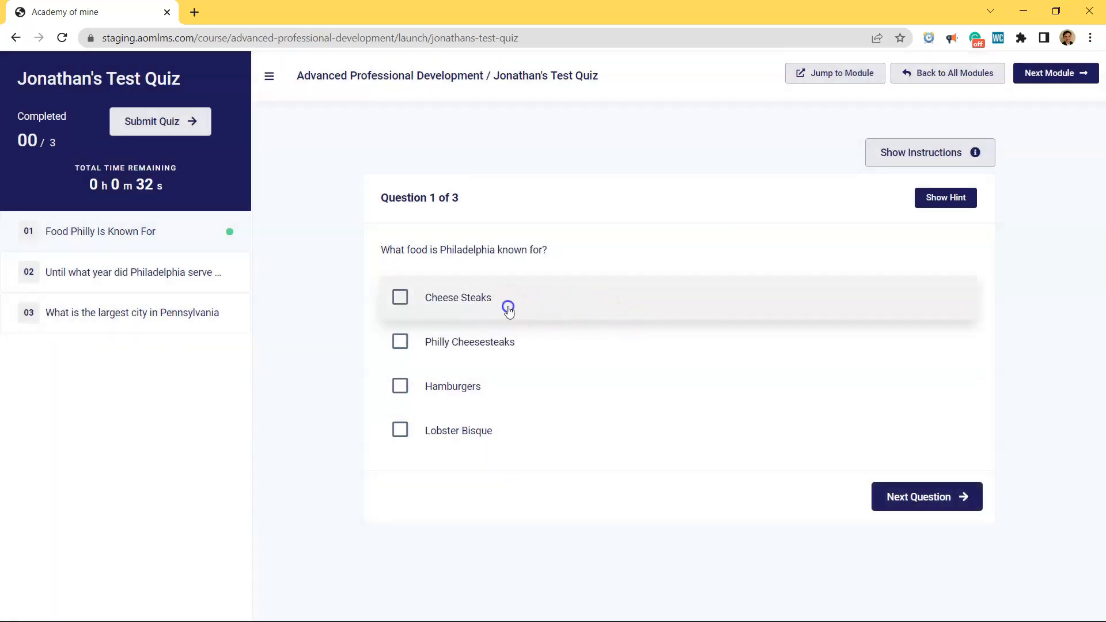
left_click(507, 348)
left_click(916, 498)
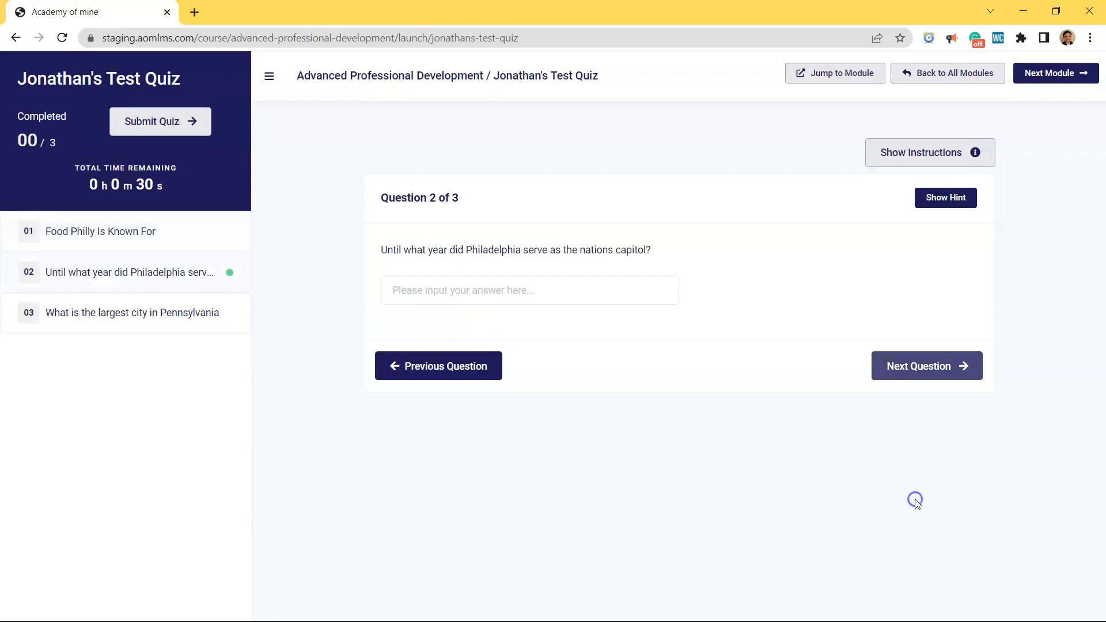
left_click(525, 300)
type("1800")
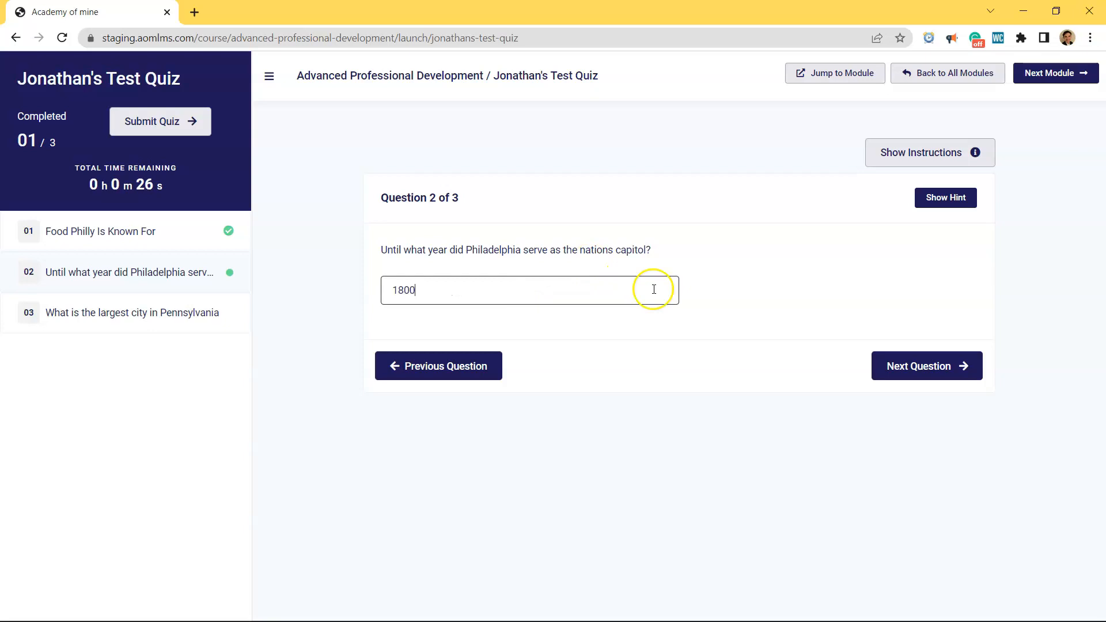
left_click(935, 371)
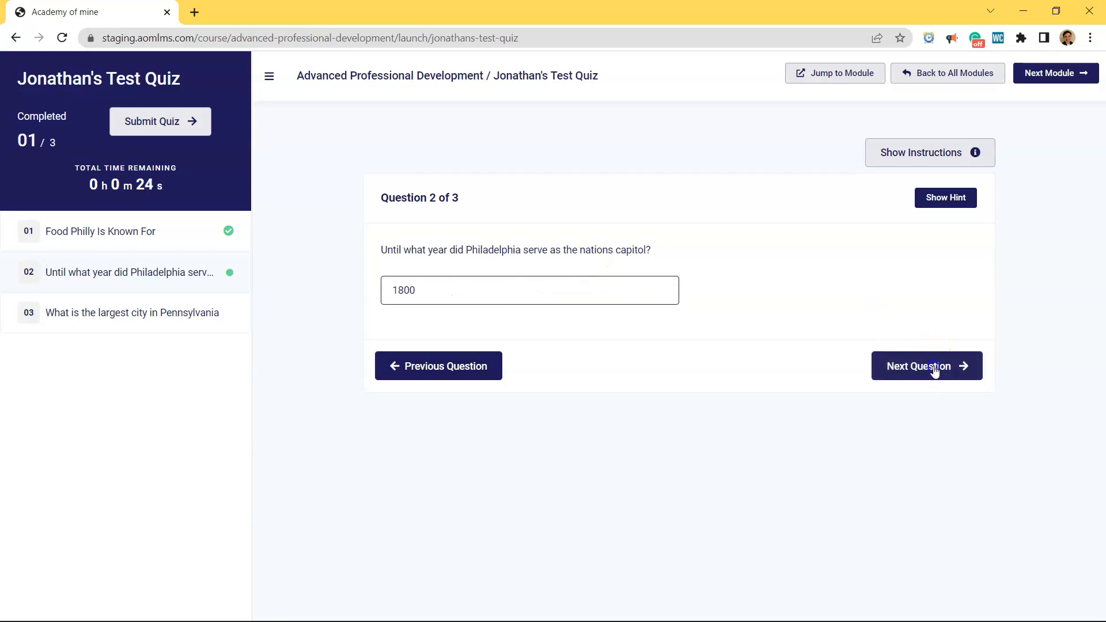
Answer the largest-city question with Meridian, and submit the quiz to review its scorecard
left_click(483, 421)
left_click(916, 499)
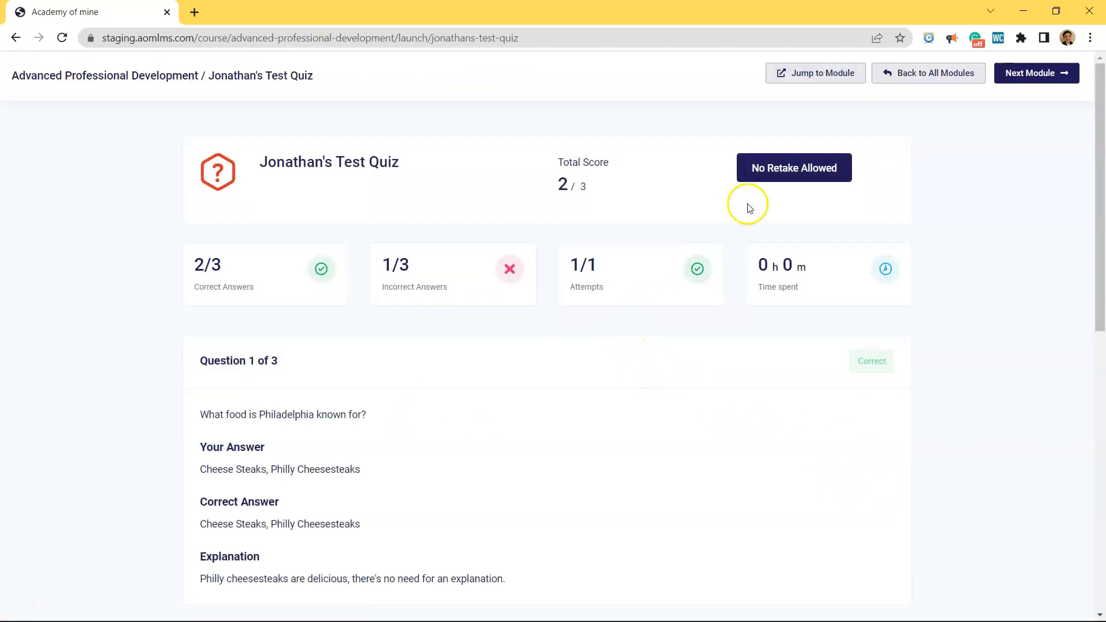
scroll(383, 438, "down", 3)
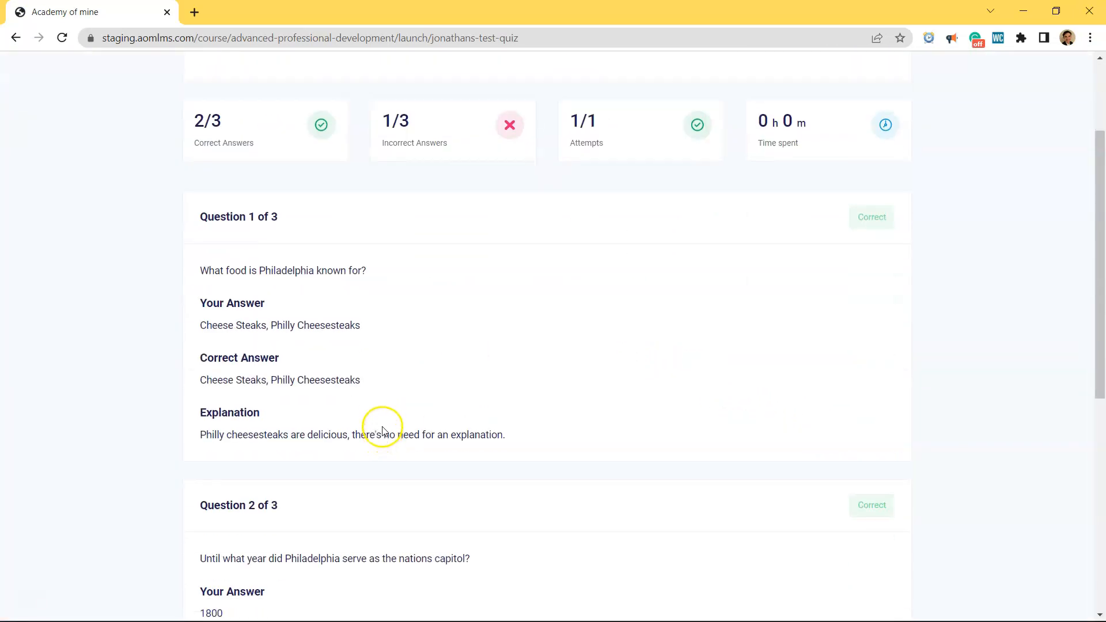
scroll(383, 436, "down", 4)
scroll(438, 433, "down", 3)
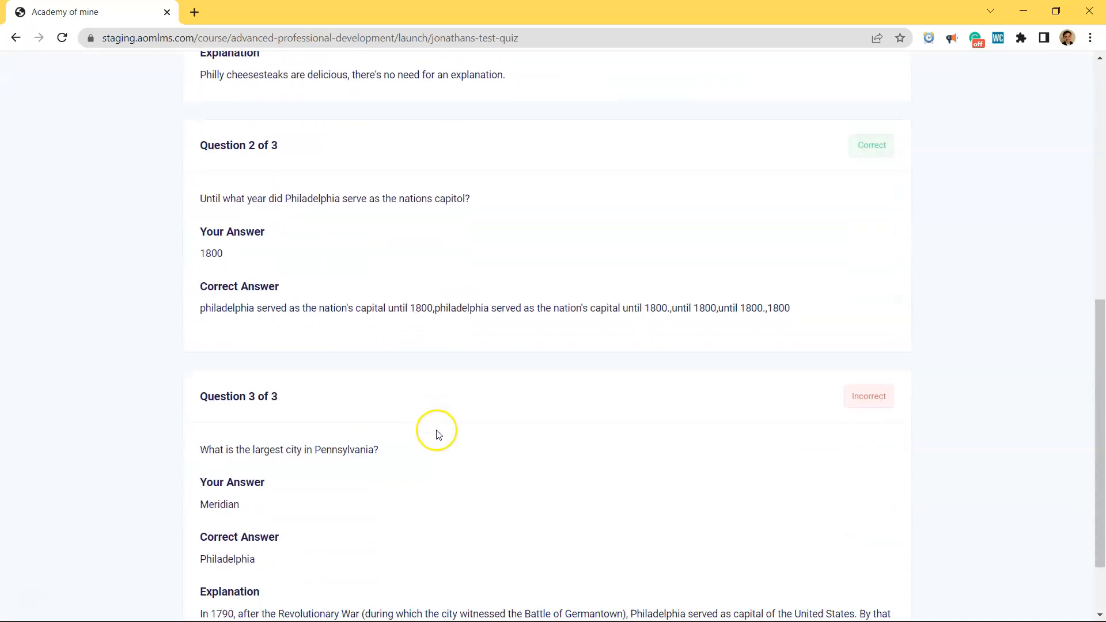
Go to the list of quiz modules in the admin view and start creating a new quiz module
left_click(83, 138)
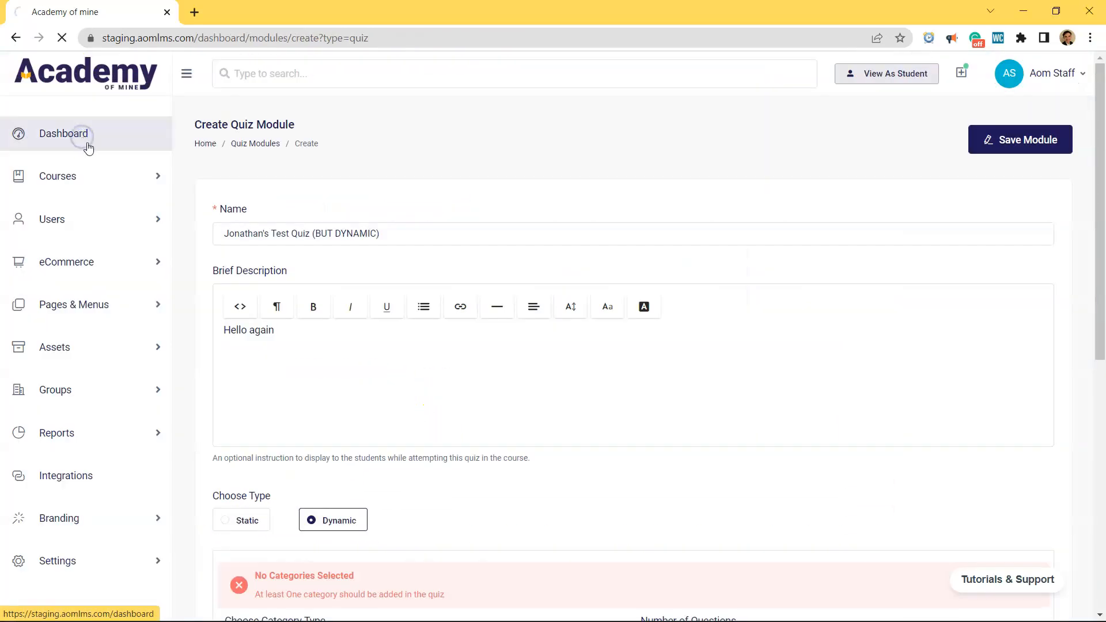
left_click(88, 182)
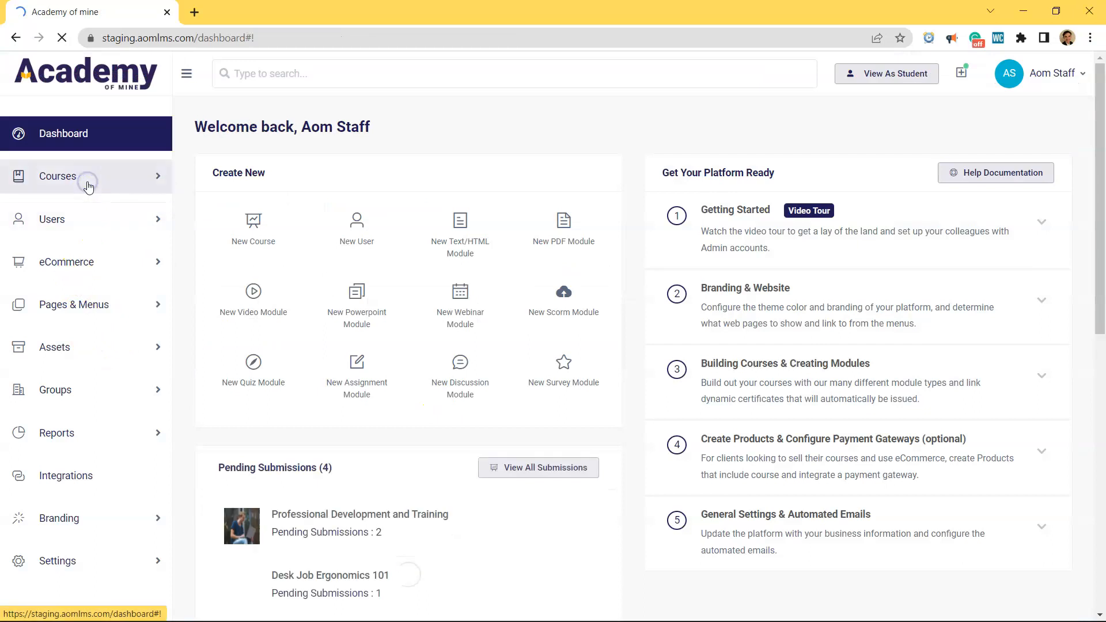
scroll(94, 447, "down", 1)
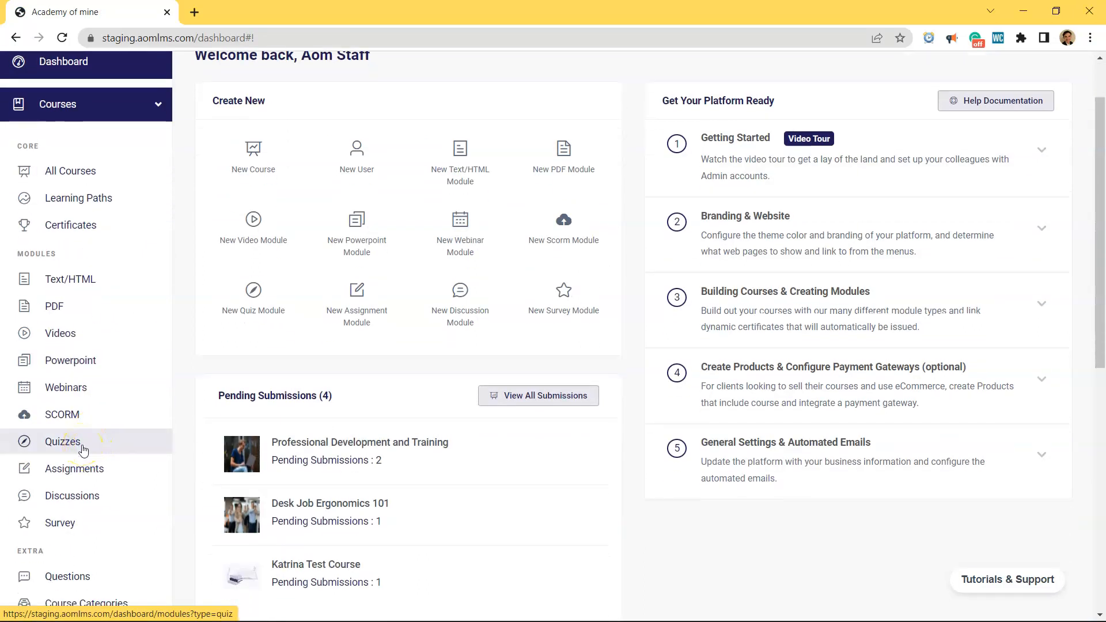
left_click(83, 447)
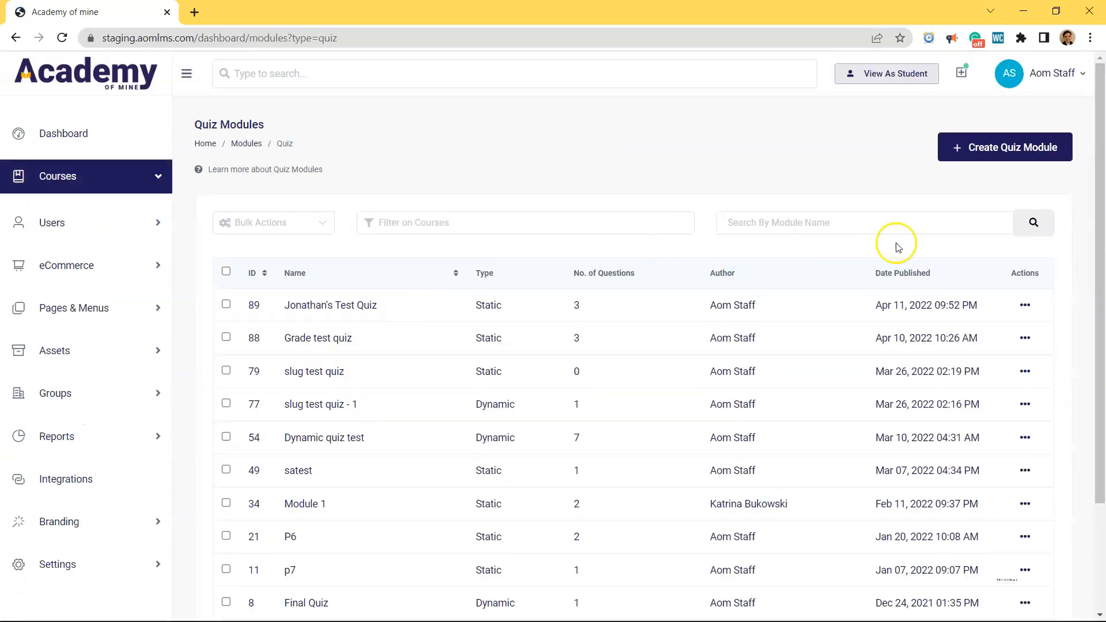
left_click(1007, 151)
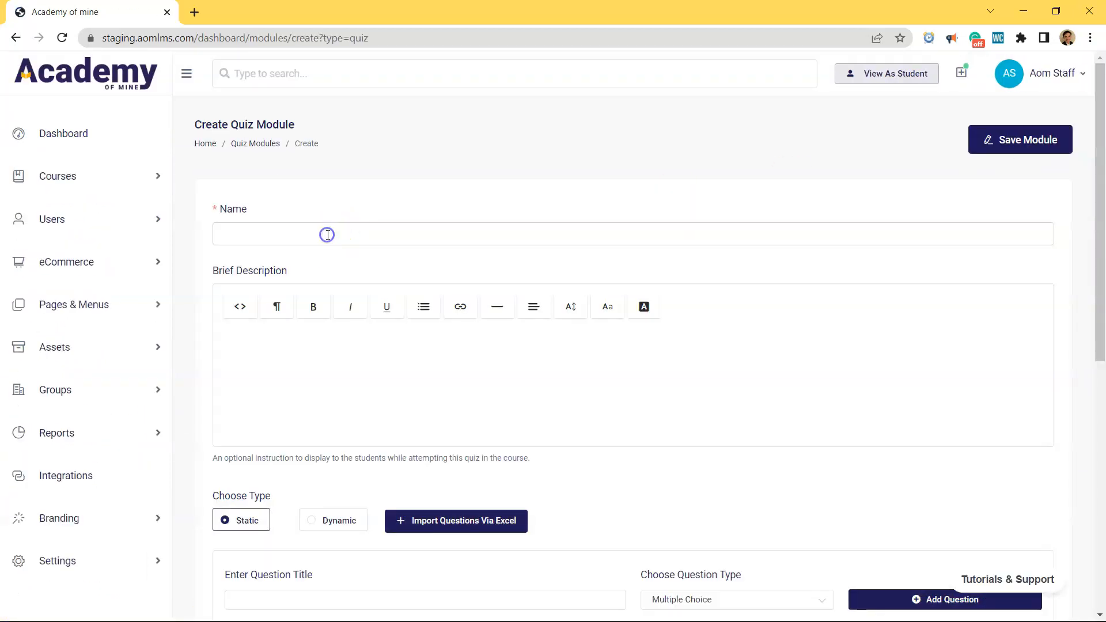
Name the module with the instructor's first name plus "dynamic quiz", enter "hello again" as its description, and set the type to Dynamic
left_click(328, 230)
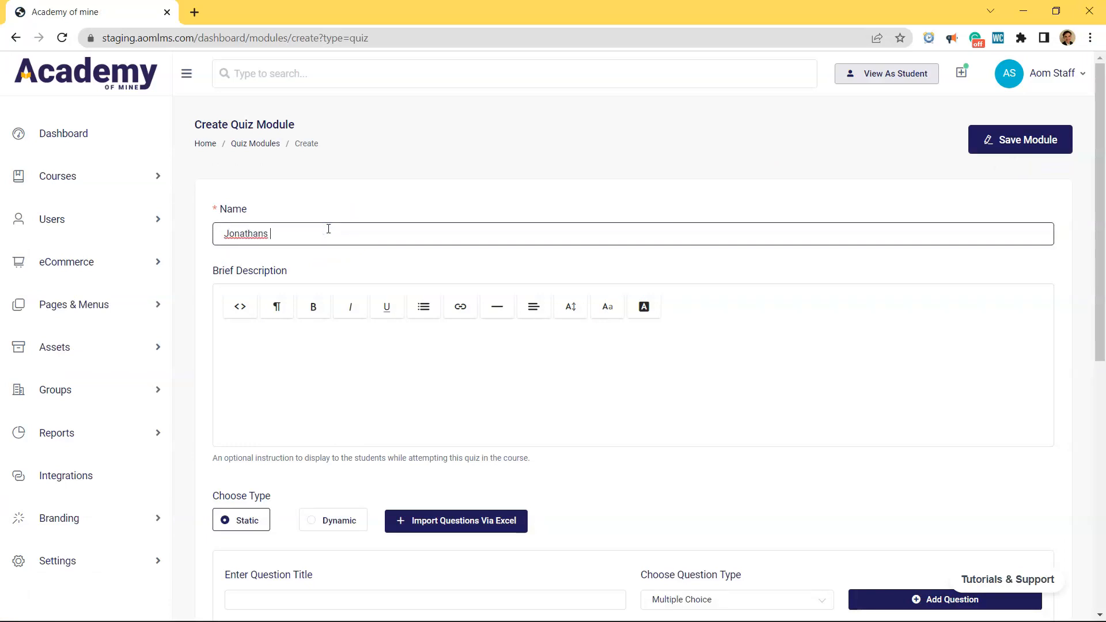
left_click_drag(222, 233, 326, 292)
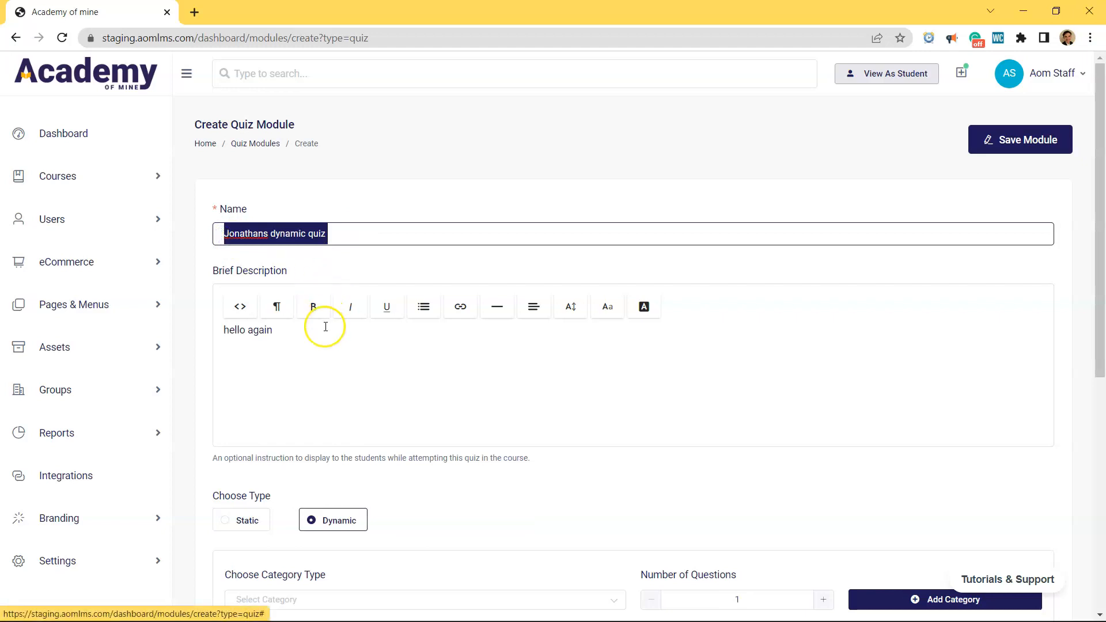
left_click(325, 329)
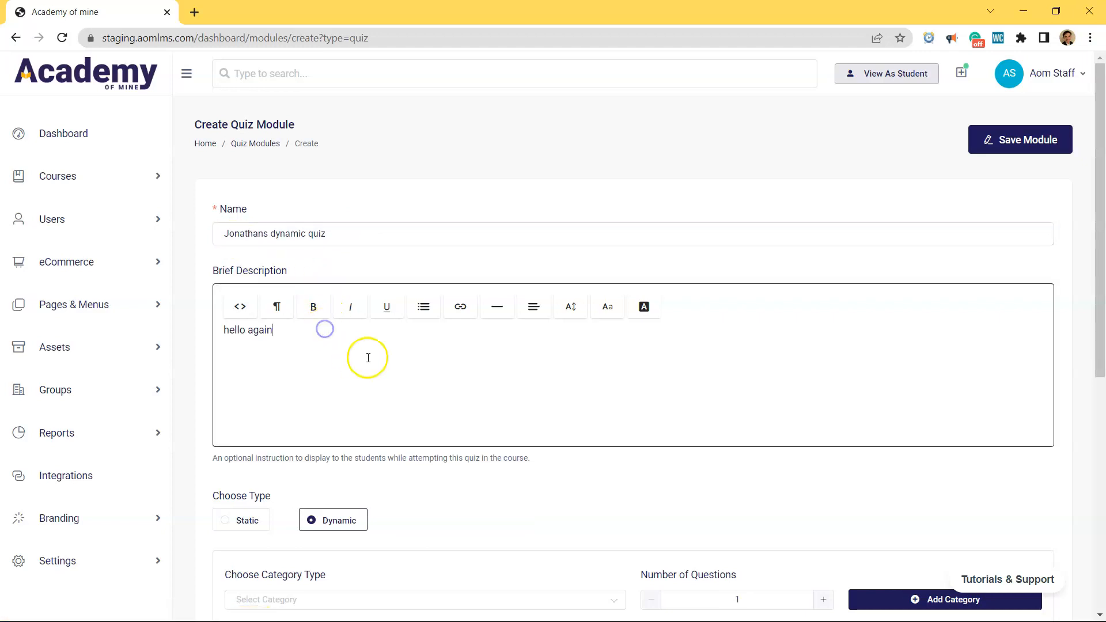
scroll(369, 358, "down", 3)
left_click(247, 376)
left_click(326, 379)
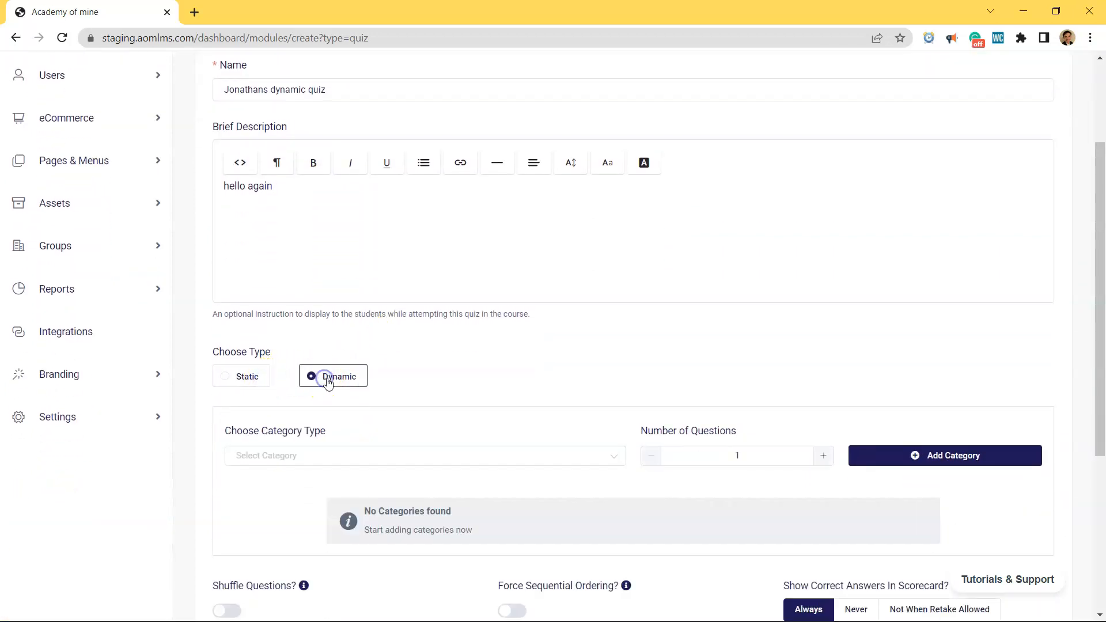
Select the Philly Questions category for the dynamic quiz and set its number of questions to 2
scroll(339, 380, "down", 2)
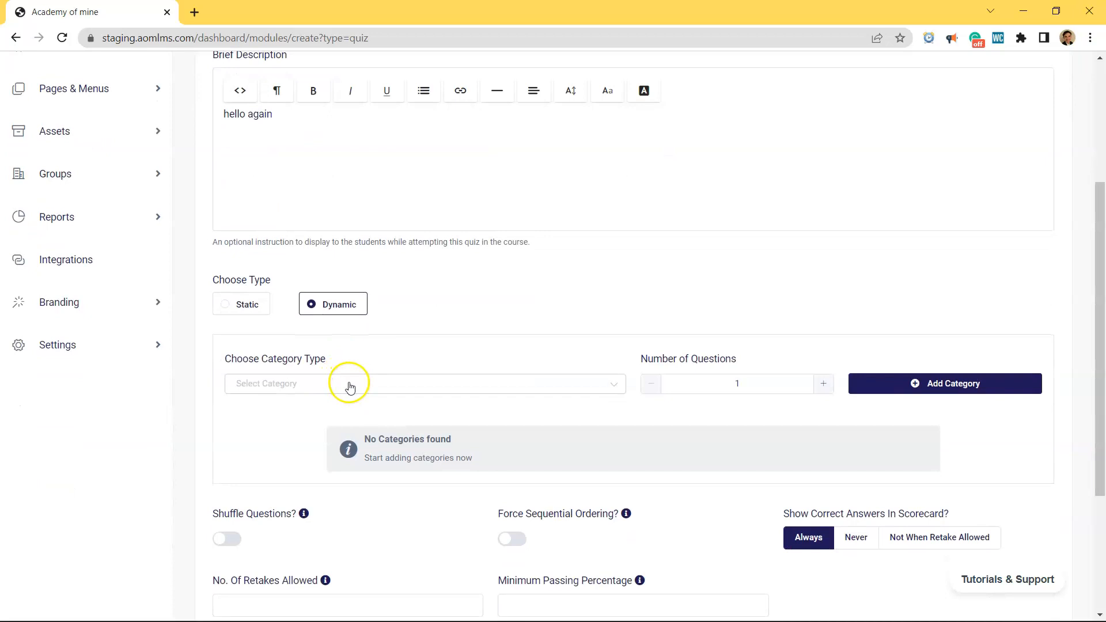
left_click(347, 383)
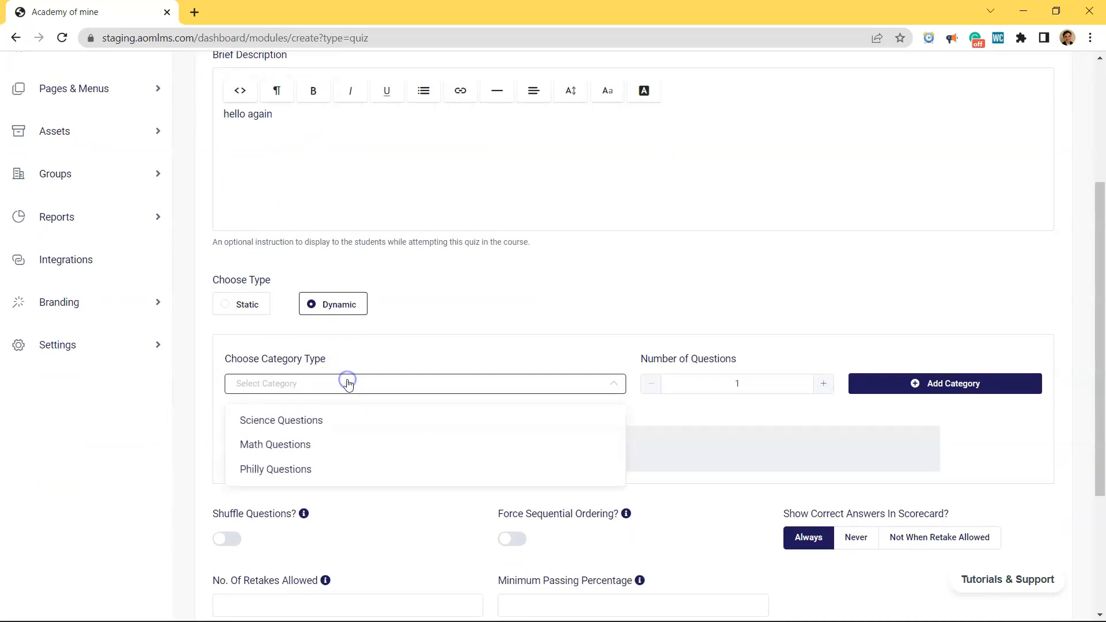
left_click(307, 470)
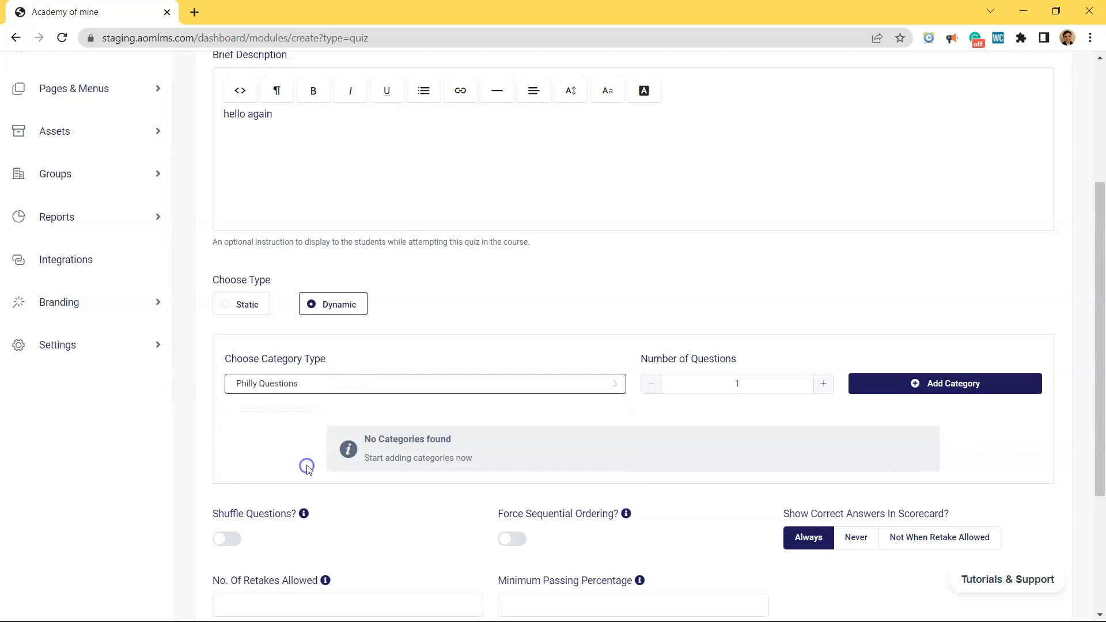
left_click(823, 384)
double_click(712, 384)
left_click(766, 357)
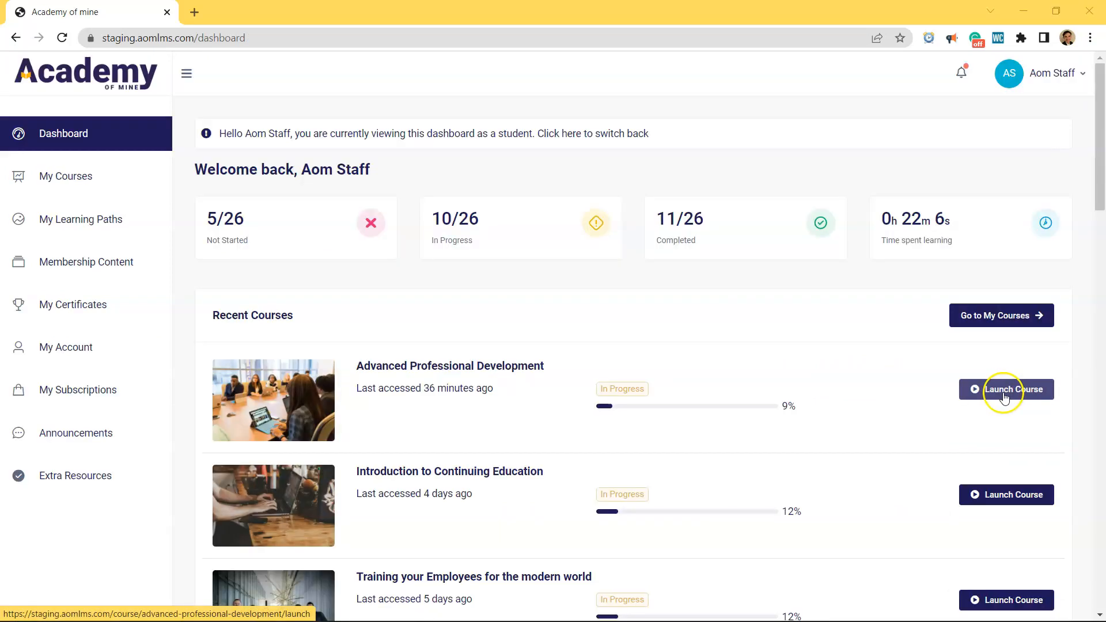
Launch Advanced Professional Development as a student and open its dynamic quiz module
left_click(1000, 388)
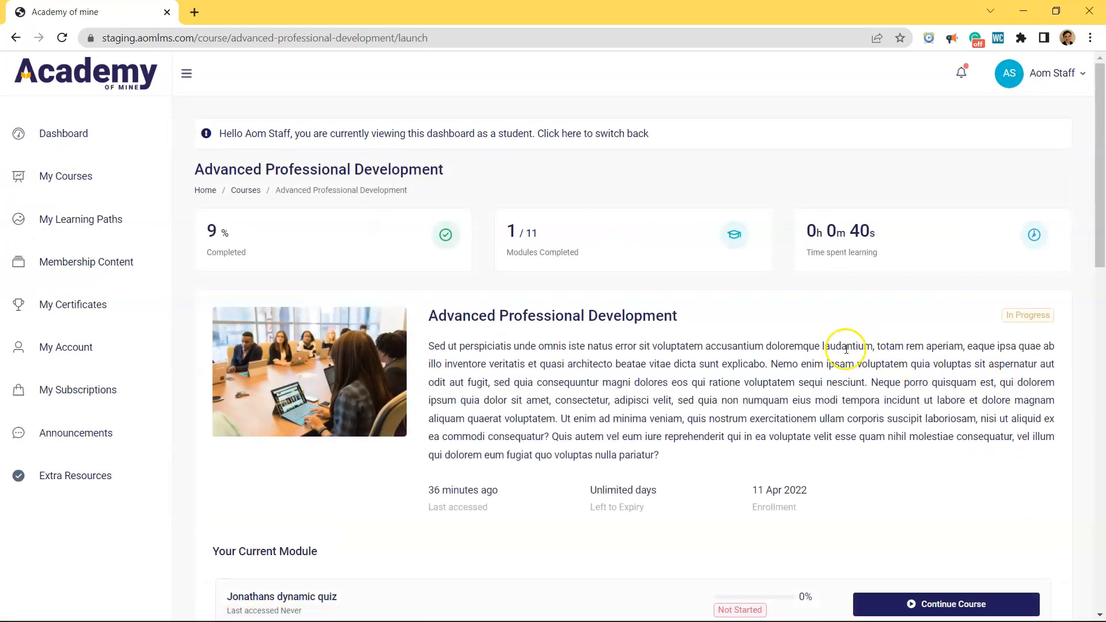
scroll(846, 349, "down", 4)
left_click(888, 394)
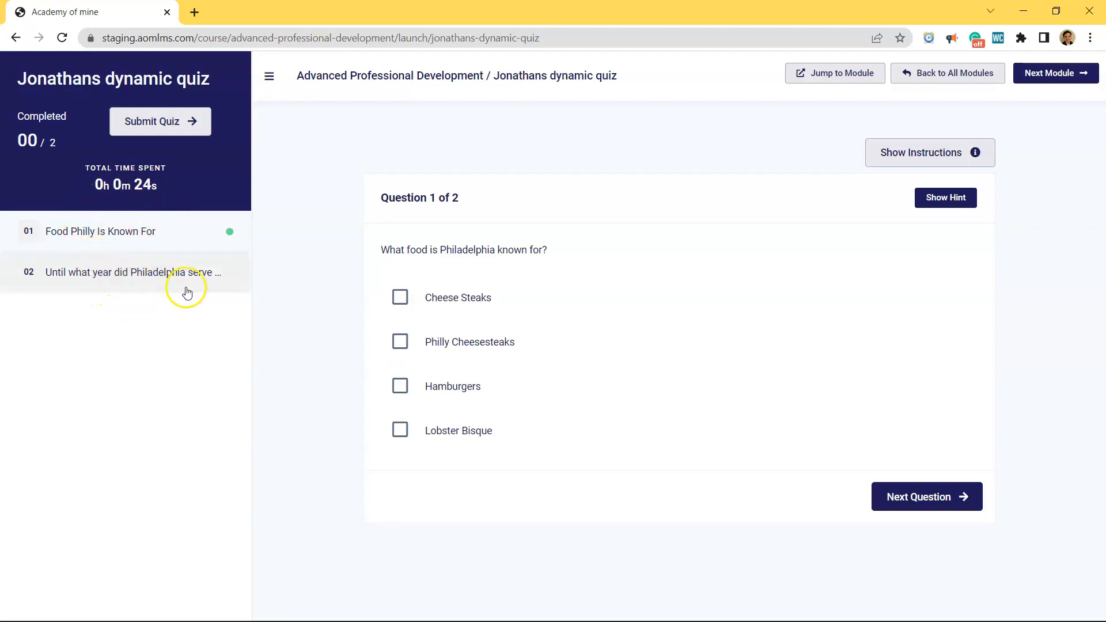
Submit the dynamic quiz with Cheese Steaks and Philly Cheesesteaks for question 1 and 1800 for question 2
left_click(516, 313)
left_click(499, 341)
left_click(935, 498)
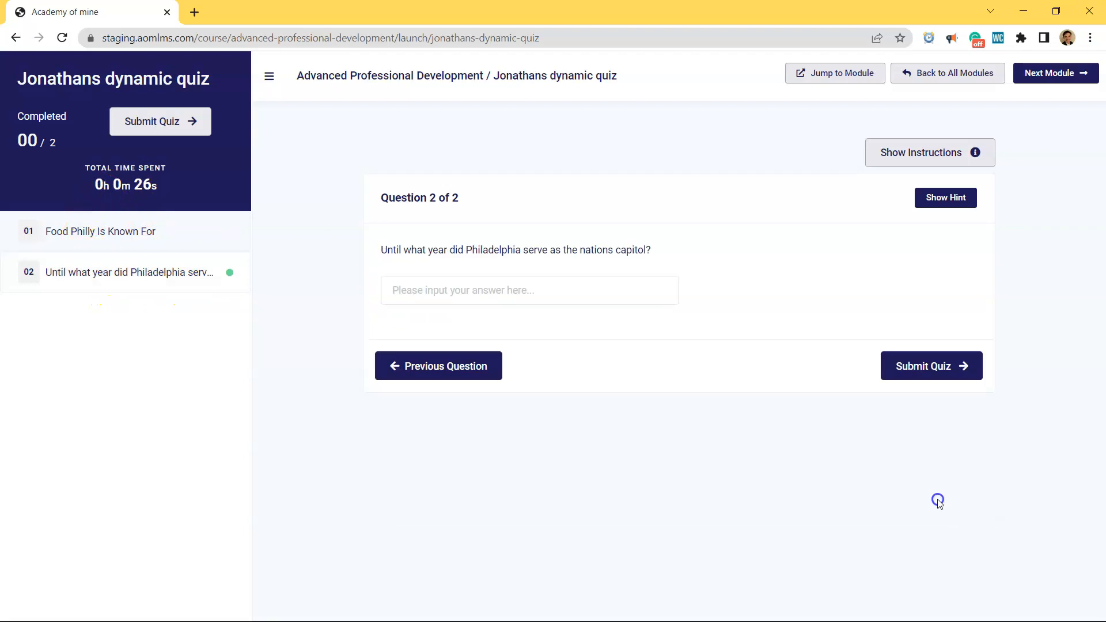
left_click(548, 291)
type("1800")
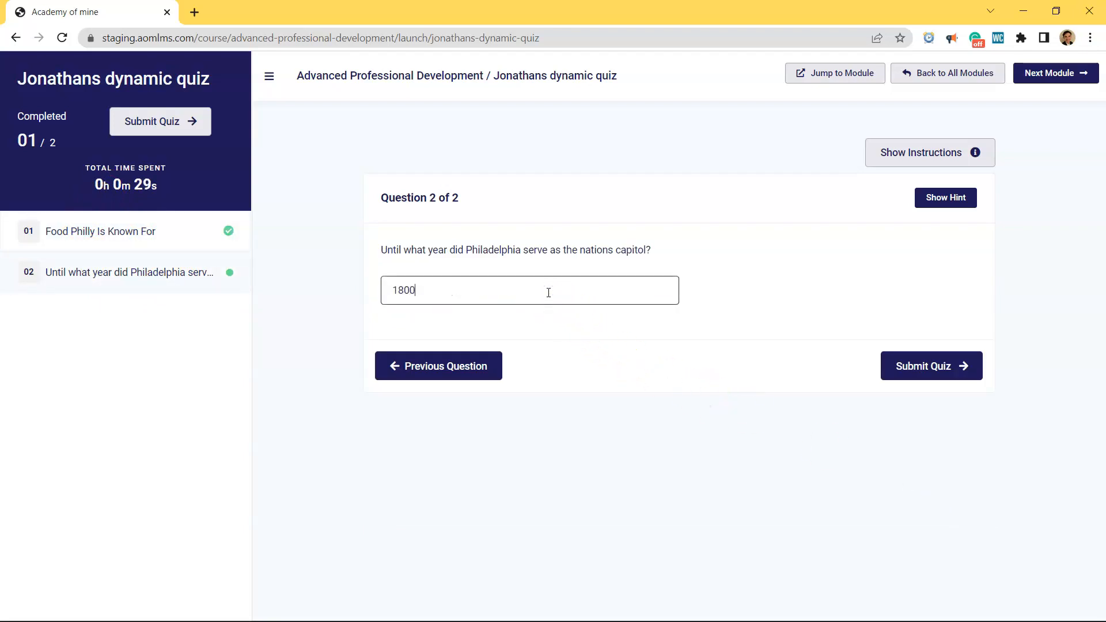
left_click(945, 364)
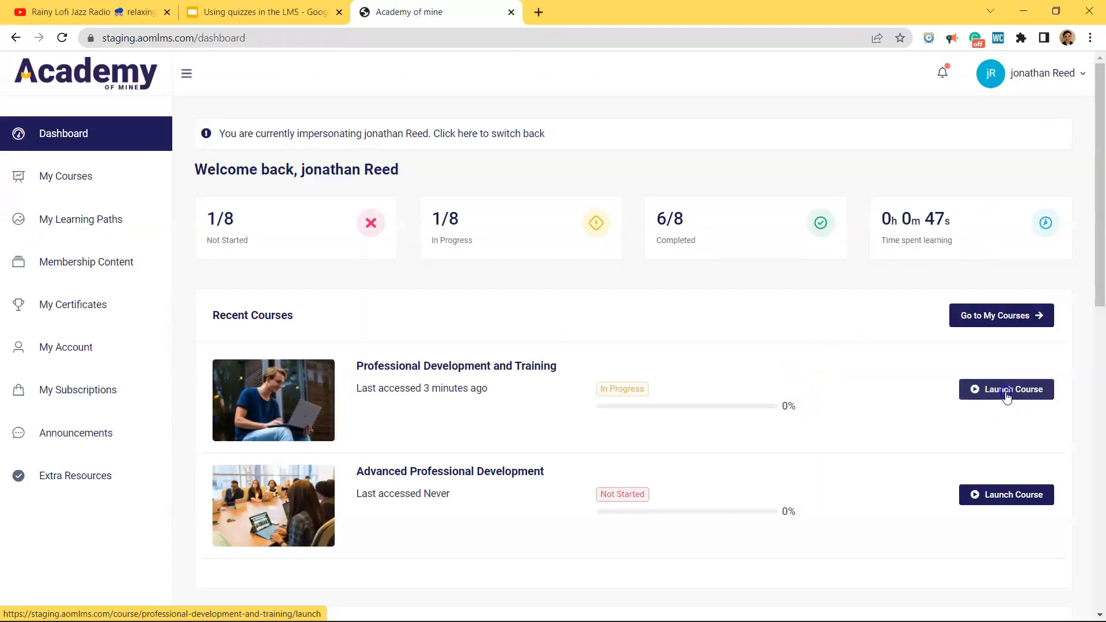
Launch Professional Development and Training as the impersonated student, and open the dynamic quiz to examine its first question
left_click(1004, 389)
scroll(974, 393, "down", 3)
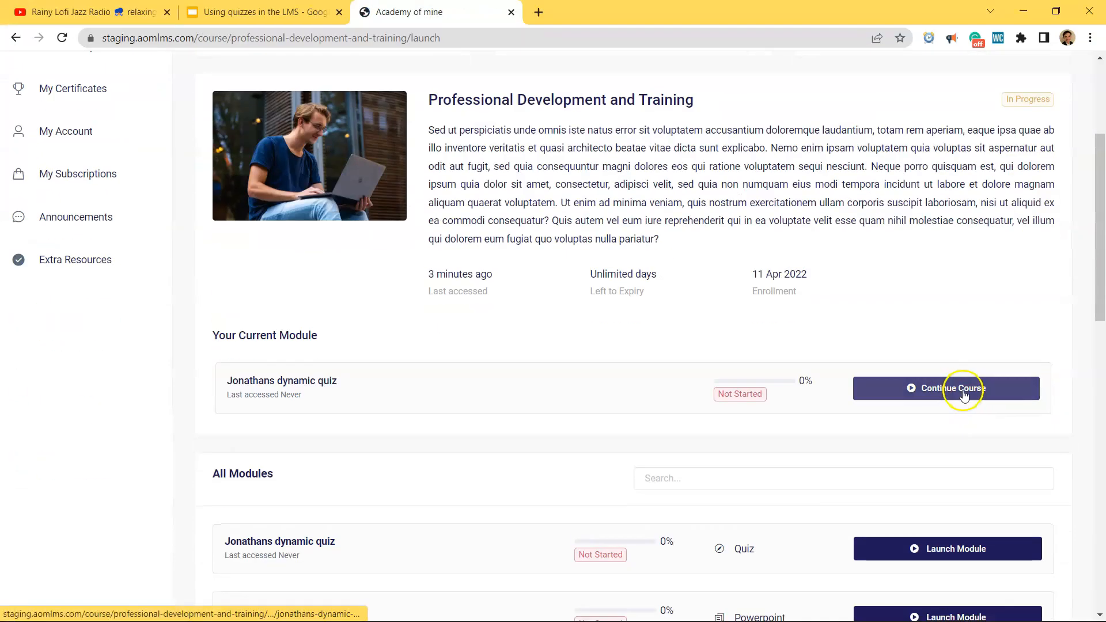
left_click(964, 395)
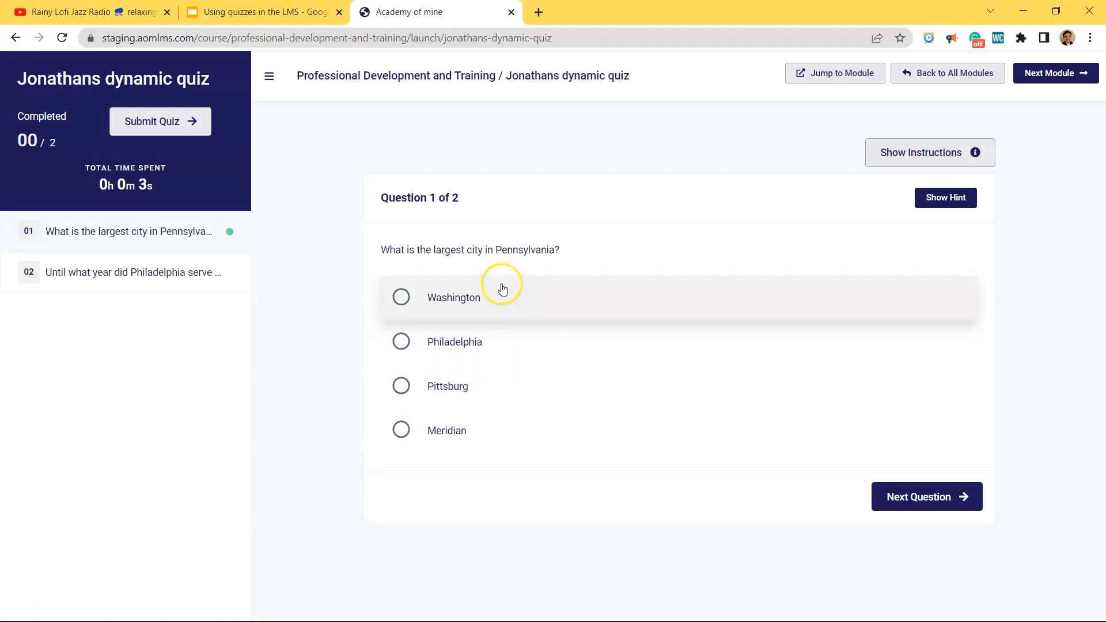
left_click_drag(404, 244, 587, 251)
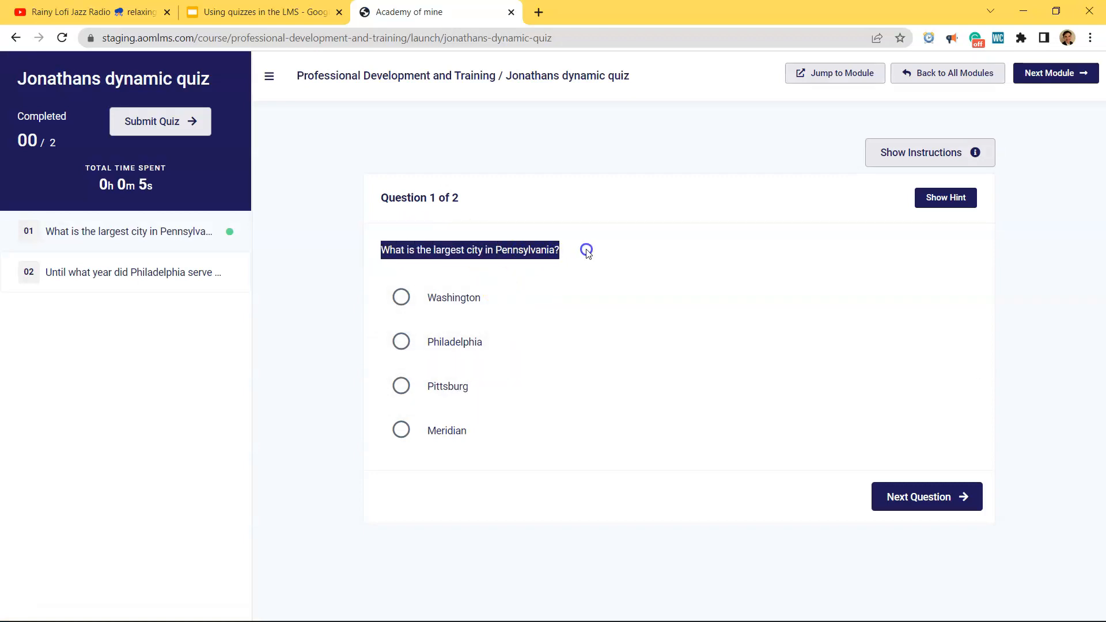